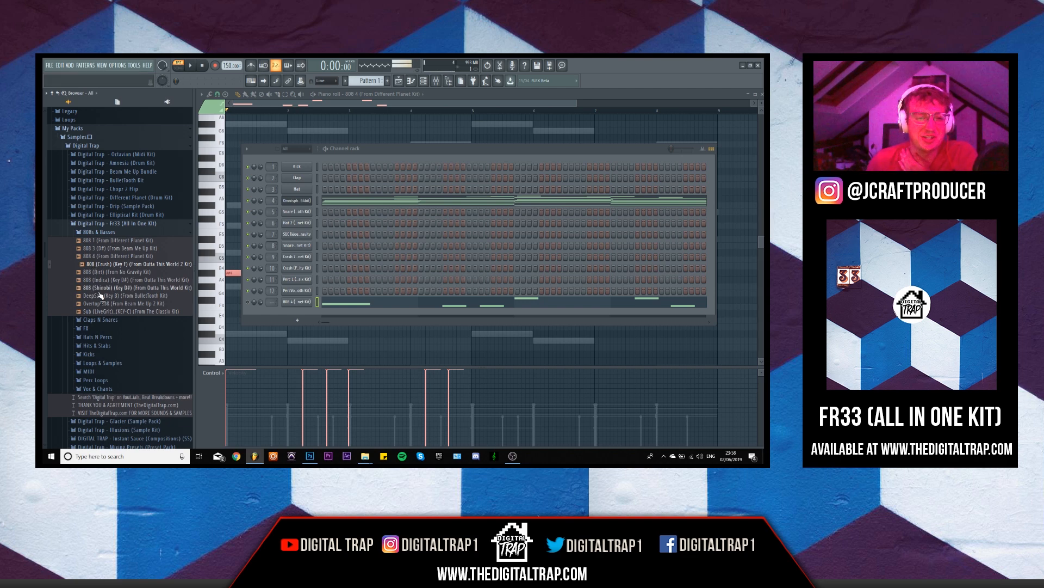
# Step: Audition two bass samples in the 808s & Basses folder, including Sub (LiveGrit), and collapse the folder
pyautogui.click(95, 296)
pyautogui.click(96, 311)
pyautogui.click(95, 233)
# Step: Open the kit's Claps N Snares folder and audition the clap samples from Clap 2 through the S&C sounds
pyautogui.click(100, 241)
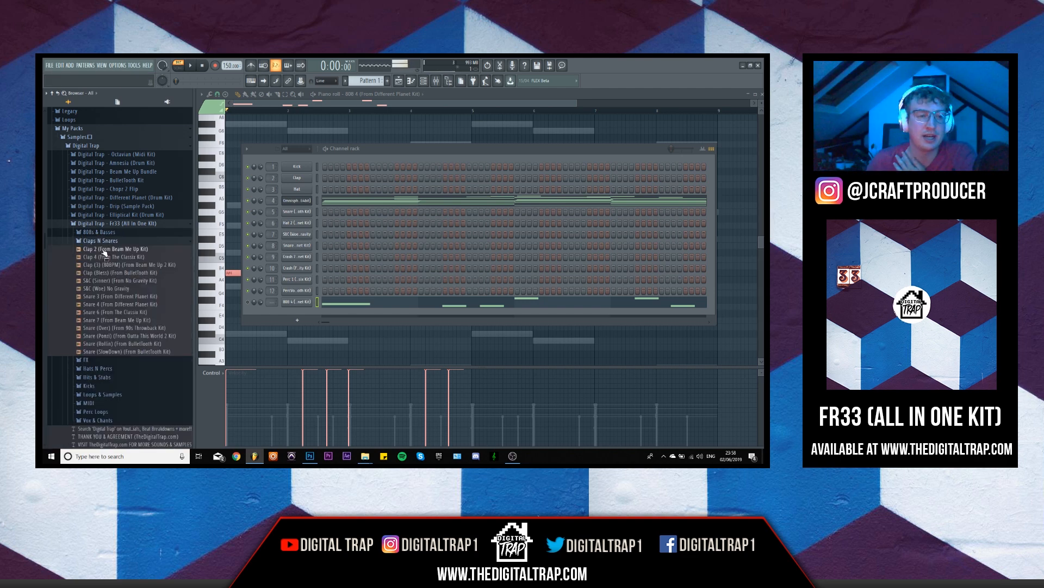
pyautogui.click(105, 249)
pyautogui.click(101, 258)
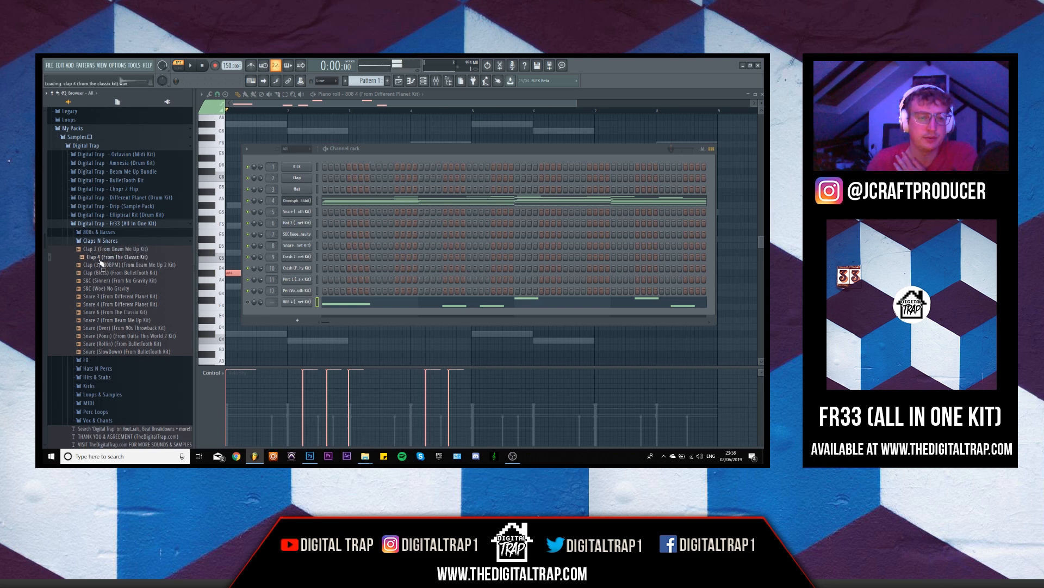
pyautogui.click(101, 265)
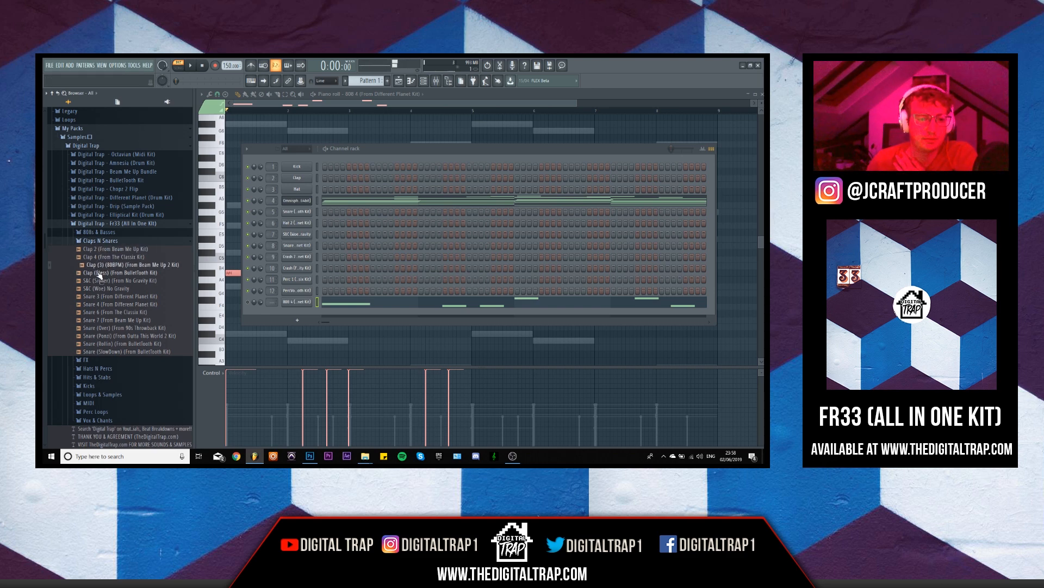
pyautogui.click(99, 274)
pyautogui.click(99, 289)
# Step: Audition the snare samples in Claps N Snares, from Snare 3 through Snare (SlowDown)
pyautogui.click(99, 296)
pyautogui.click(100, 304)
pyautogui.click(99, 312)
pyautogui.click(99, 320)
pyautogui.click(100, 327)
pyautogui.click(102, 336)
pyautogui.click(102, 329)
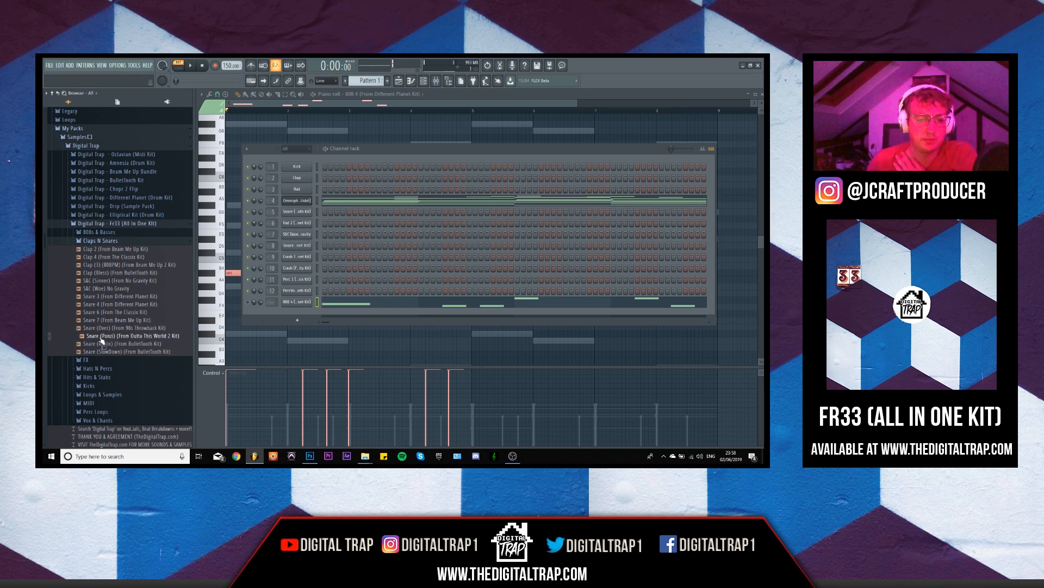
pyautogui.click(104, 344)
pyautogui.click(103, 352)
# Step: Open the FX folder and audition its effects in order, from the BulletTooth Kit FX through Ola Shout (FX)
pyautogui.click(104, 359)
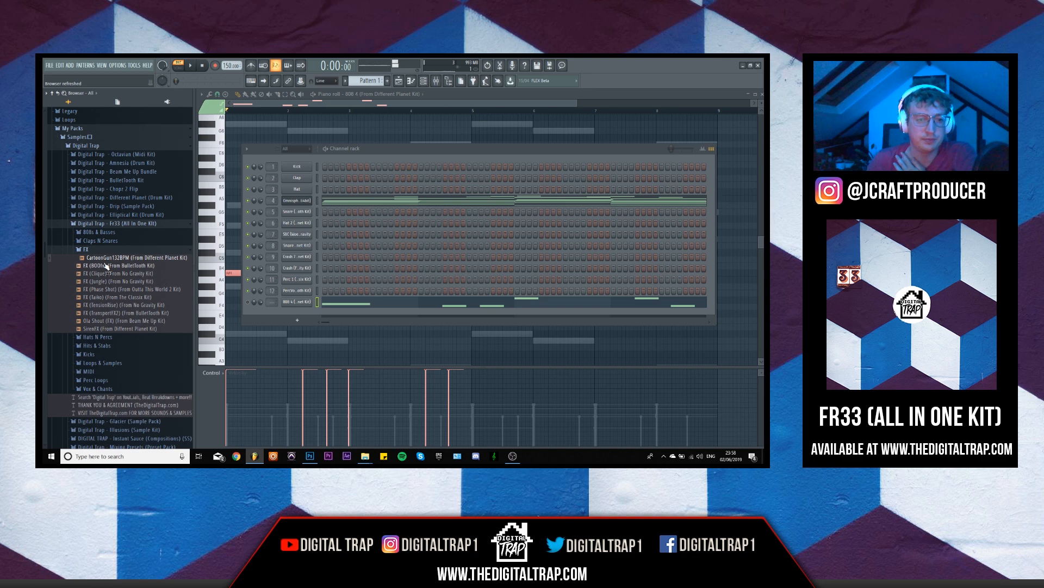
pyautogui.click(107, 265)
pyautogui.click(106, 274)
pyautogui.click(100, 282)
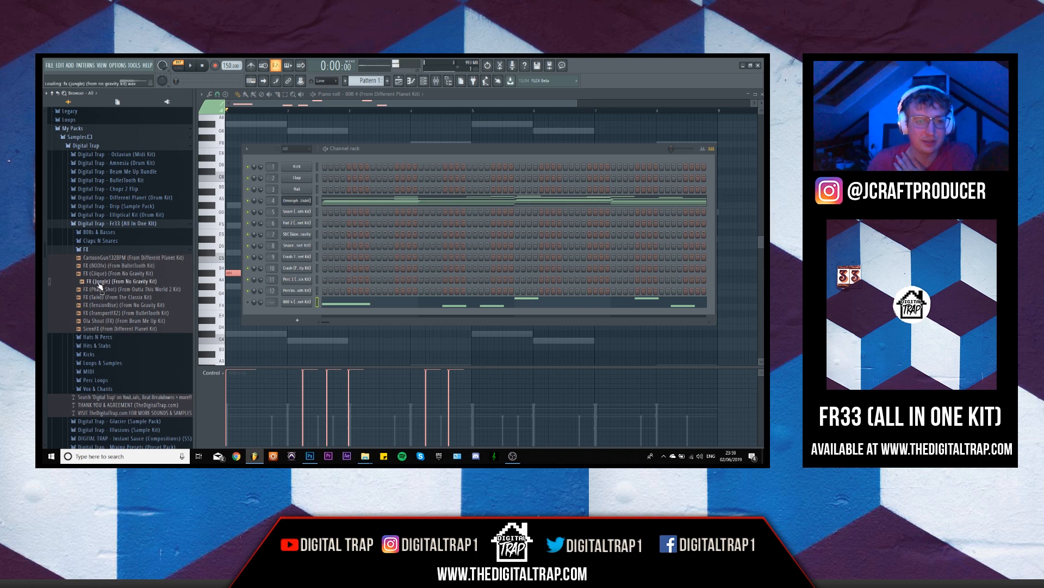
pyautogui.click(100, 289)
pyautogui.click(100, 297)
pyautogui.click(100, 305)
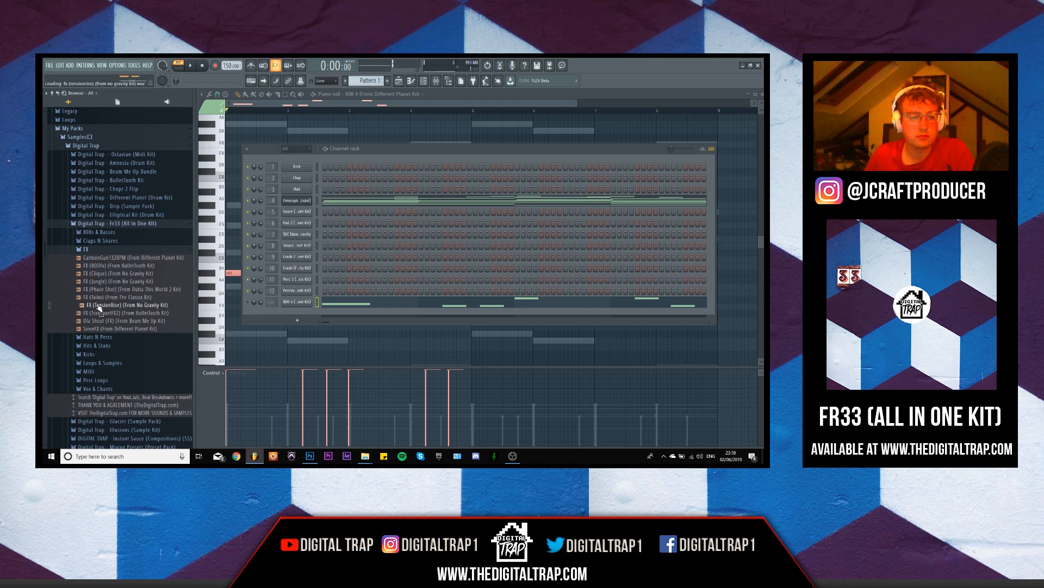
pyautogui.click(96, 313)
pyautogui.click(96, 321)
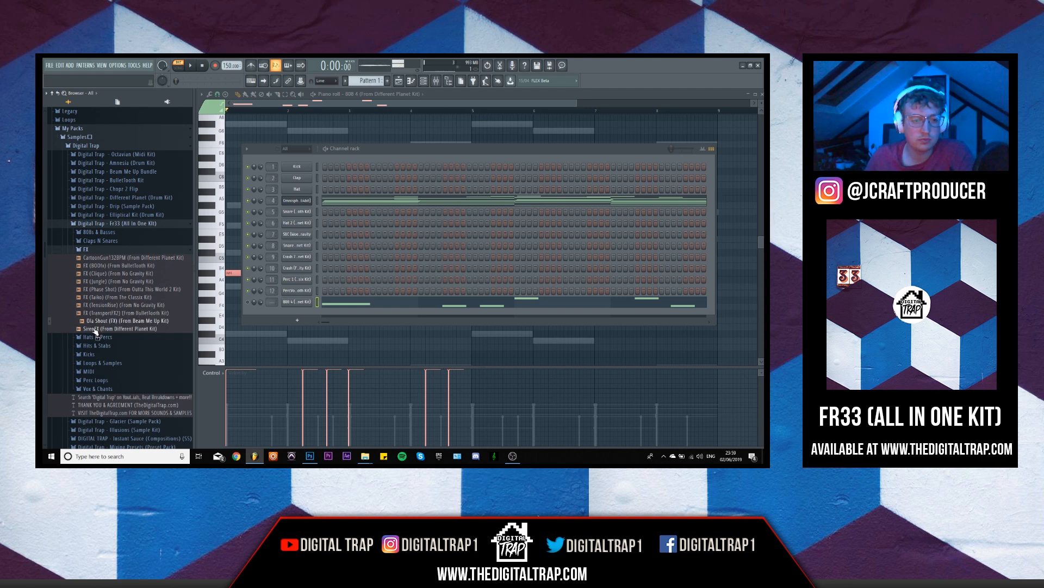
# Step: Open the Hats N Percs folder and audition its cowbell, crash and cymbal samples
pyautogui.click(96, 289)
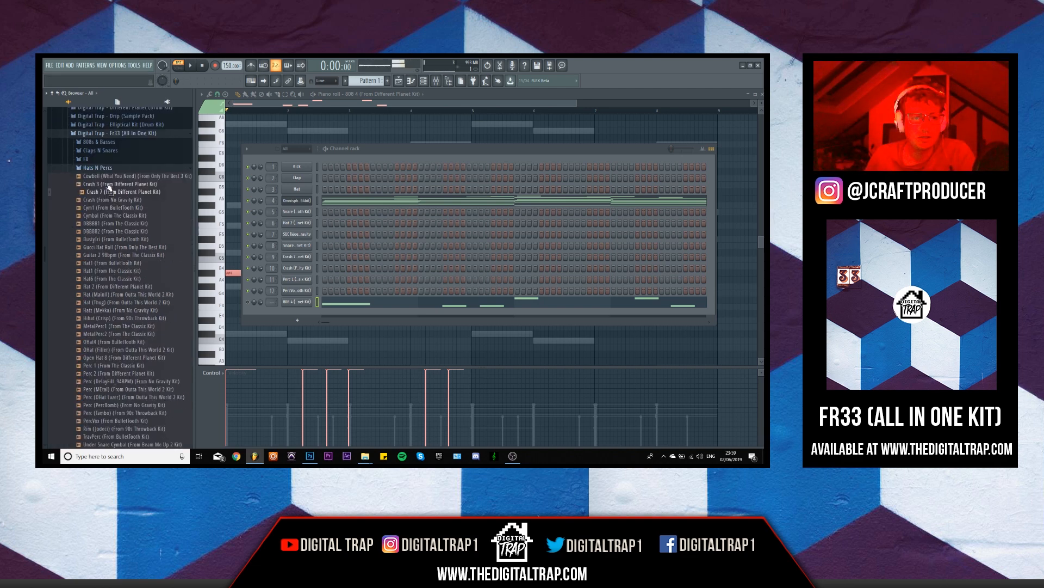
pyautogui.click(106, 184)
pyautogui.click(107, 177)
pyautogui.click(107, 192)
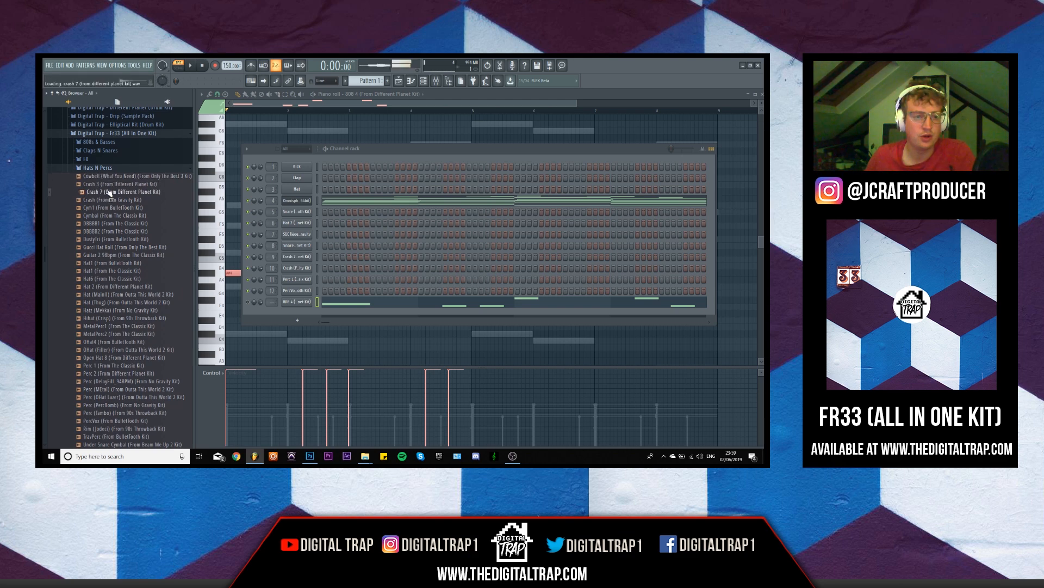
pyautogui.click(109, 185)
pyautogui.click(116, 200)
pyautogui.click(115, 208)
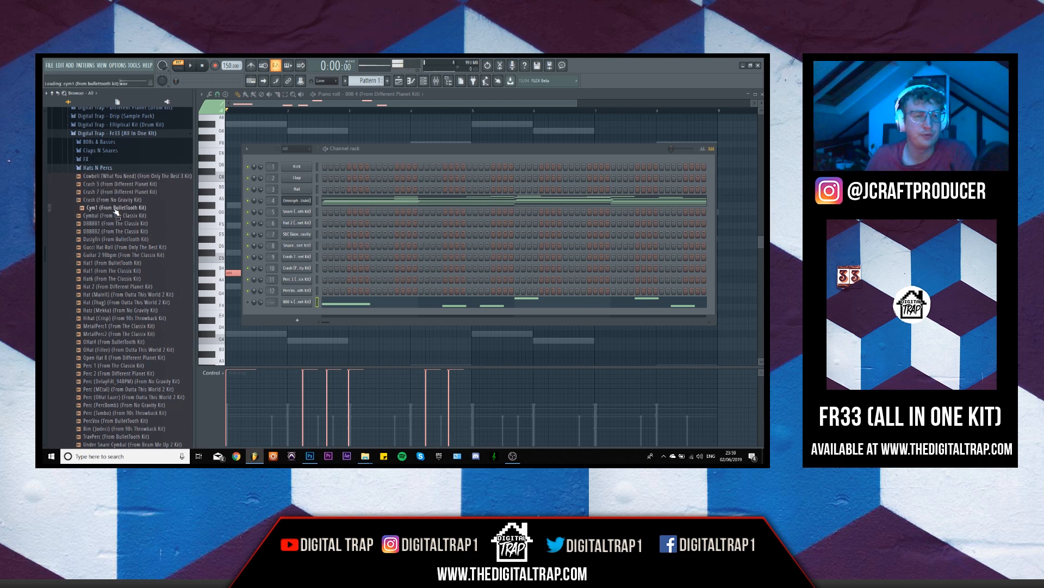
pyautogui.click(114, 215)
# Step: Compare the two samples listed after Cymbal from The Classix Kit, replaying each one and the cymbal
pyautogui.click(114, 224)
pyautogui.click(112, 232)
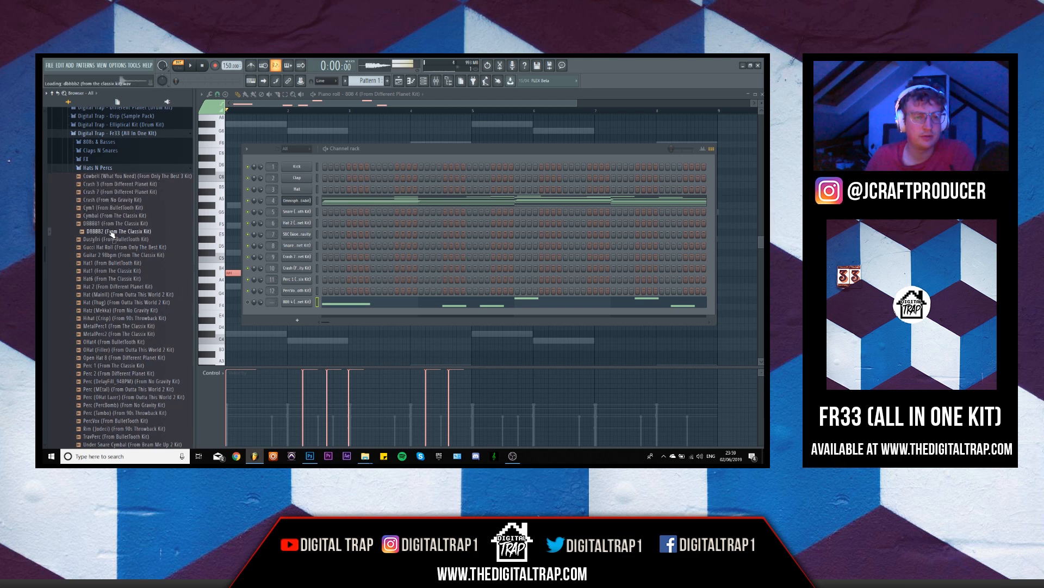
pyautogui.click(112, 217)
pyautogui.click(110, 225)
pyautogui.click(110, 231)
pyautogui.click(109, 225)
pyautogui.click(108, 232)
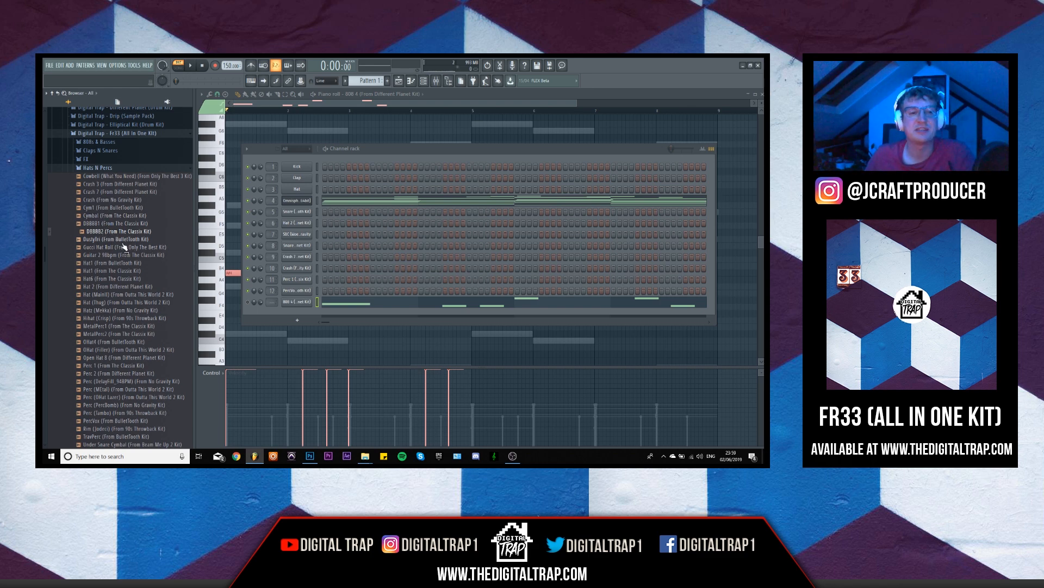
# Step: Audition the Guitar 2 sample and the closed hats through HiHat (Crisp) in Hats N Percs
pyautogui.click(116, 240)
pyautogui.click(112, 255)
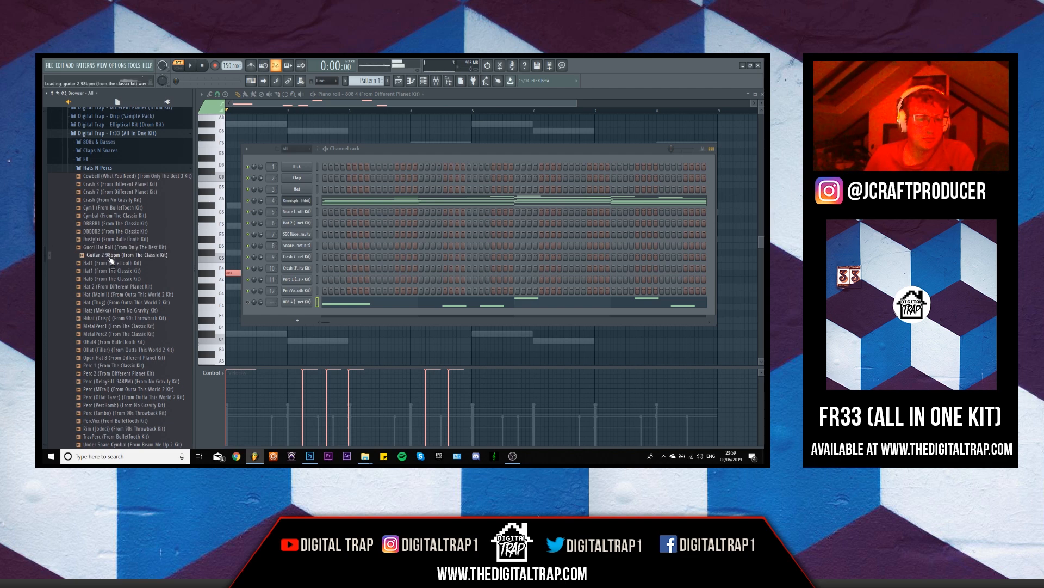
pyautogui.click(110, 263)
pyautogui.click(108, 271)
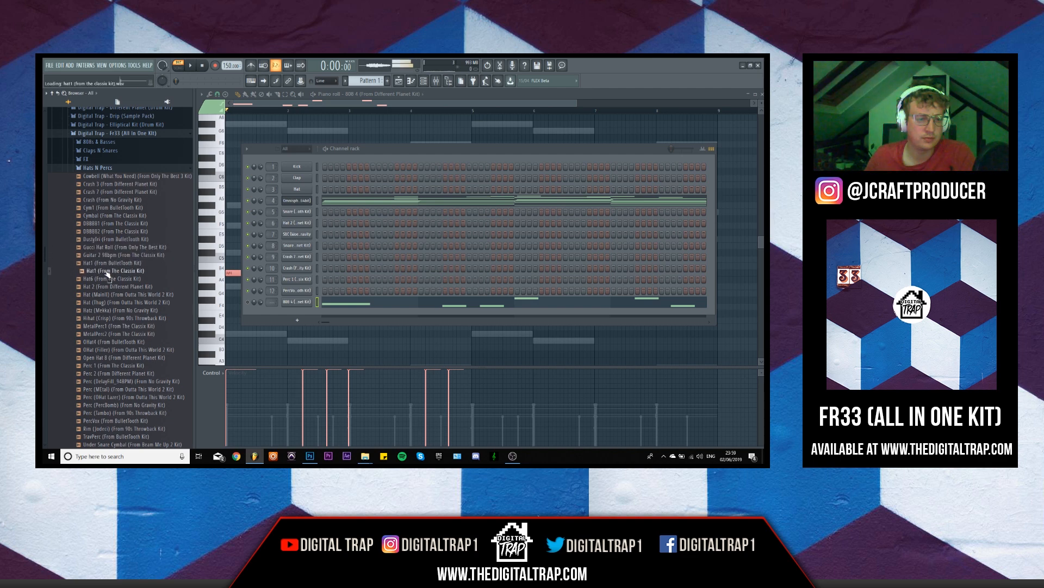
pyautogui.click(108, 279)
pyautogui.click(108, 287)
pyautogui.click(111, 302)
pyautogui.click(113, 310)
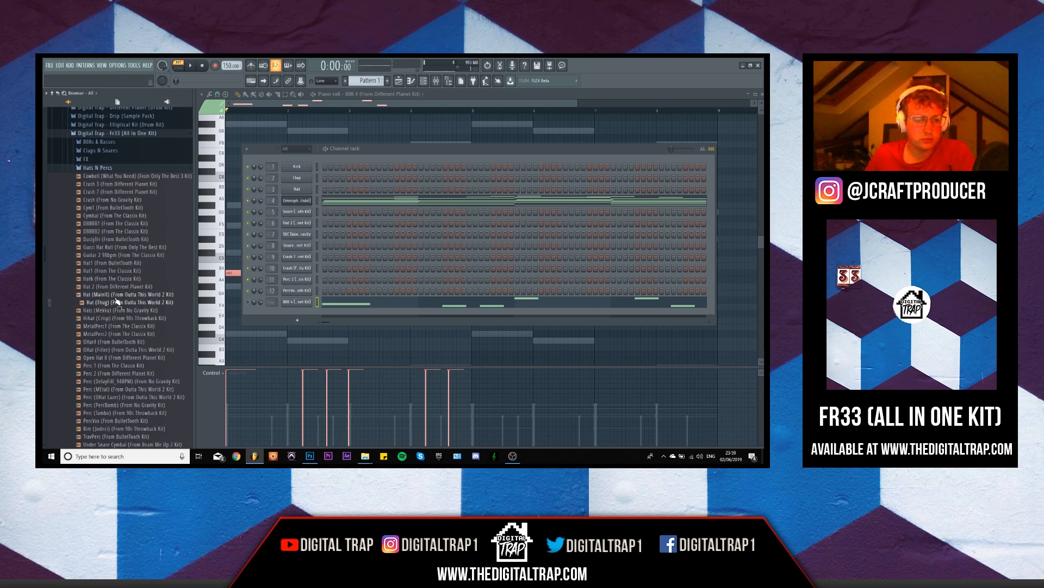
pyautogui.click(117, 318)
# Step: Audition MetalPerc1 and the open hats OHat4, OHat (Filler) and Open Hat 8
pyautogui.click(118, 327)
pyautogui.click(118, 342)
pyautogui.click(118, 350)
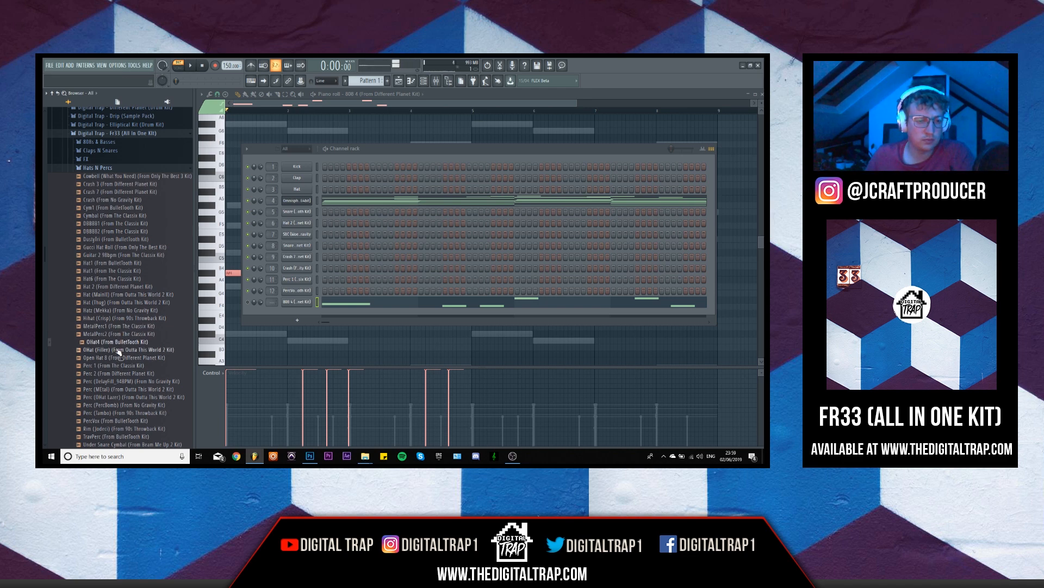
pyautogui.click(119, 357)
# Step: Audition the percussion samples from Perc 1 through Perc (PercBomb), replaying the Perc (DelayFill) sound
pyautogui.click(120, 366)
pyautogui.click(121, 373)
pyautogui.click(122, 381)
pyautogui.click(113, 406)
pyautogui.click(116, 383)
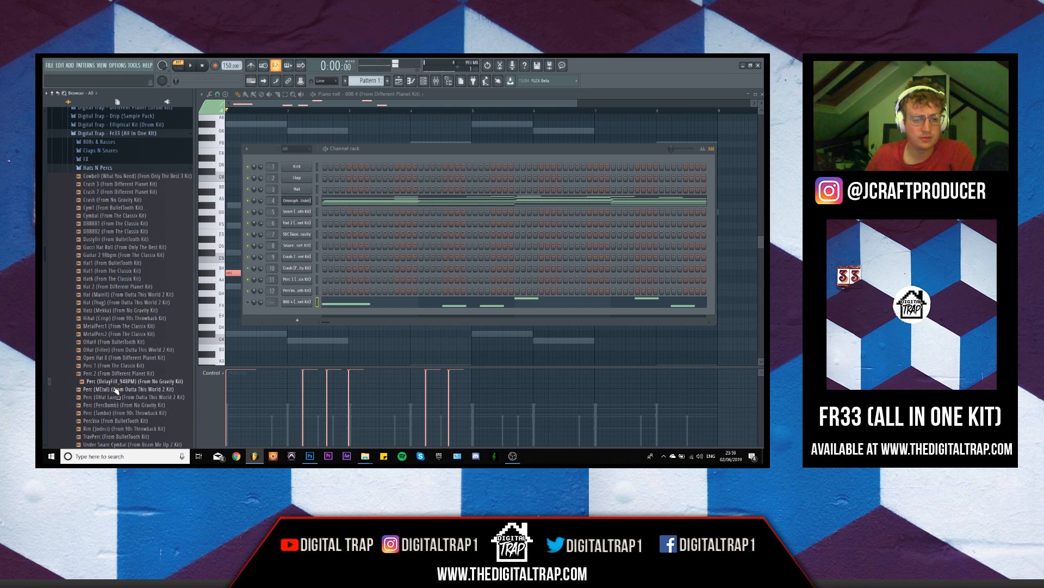
pyautogui.click(113, 389)
pyautogui.click(113, 397)
pyautogui.click(113, 405)
# Step: Audition the remaining percussion from Perc (Tambo) to the end of the list, and collapse Hats N Percs
pyautogui.click(113, 413)
pyautogui.click(113, 421)
pyautogui.click(114, 429)
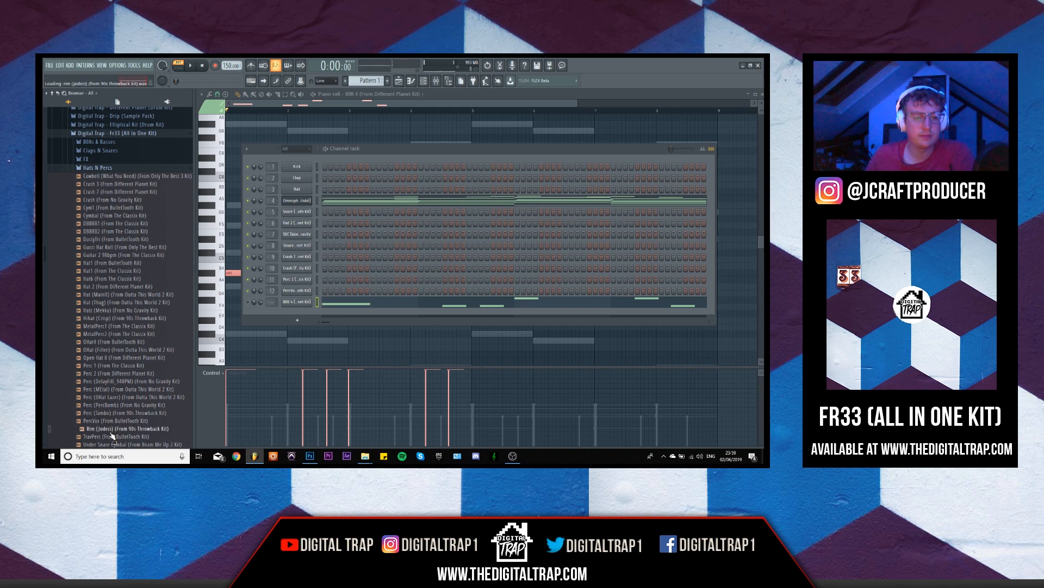
pyautogui.click(113, 437)
pyautogui.scroll(-2, 113, 441)
pyautogui.click(116, 351)
pyautogui.scroll(3, 116, 348)
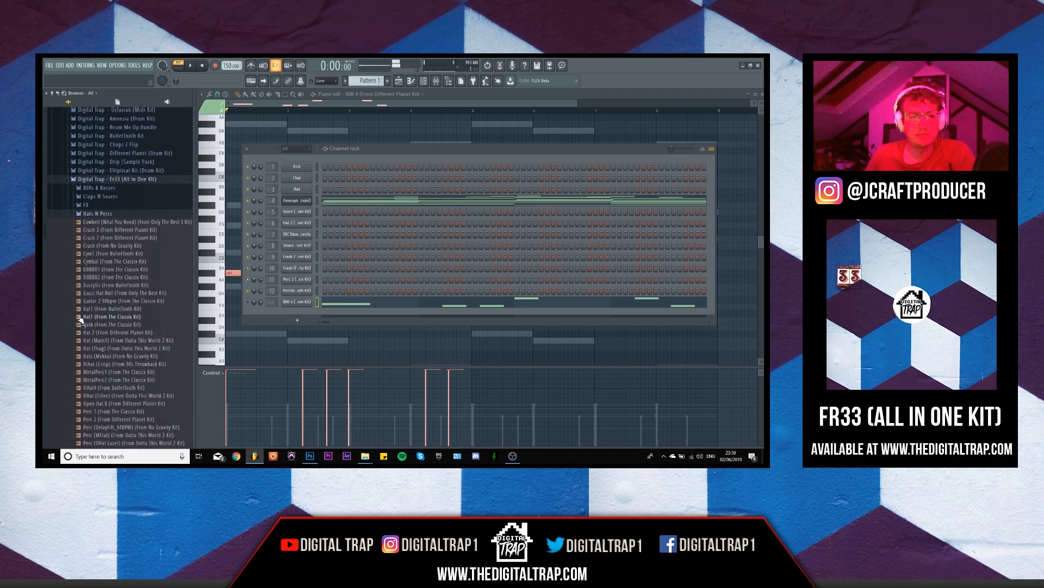
pyautogui.click(96, 216)
# Step: Open the Hits & Stabs folder, audition its brass, hit and string stab samples, and collapse the folder
pyautogui.click(95, 224)
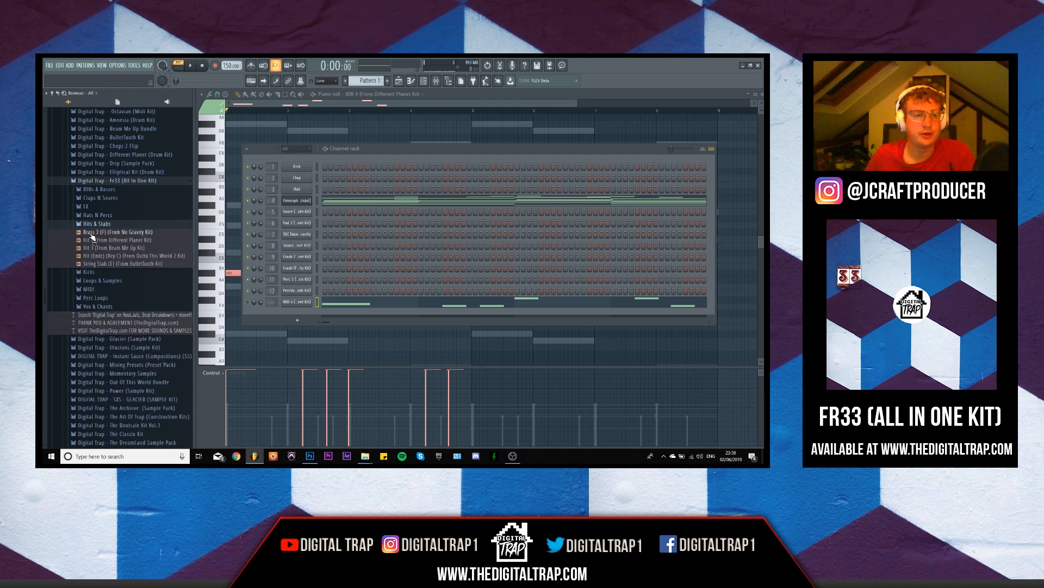
pyautogui.click(95, 232)
pyautogui.click(97, 240)
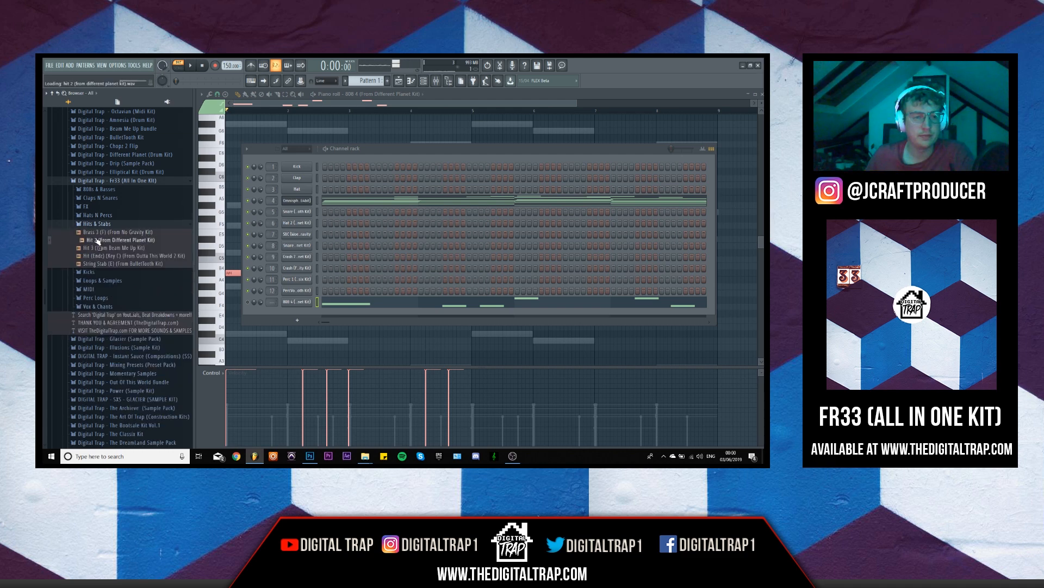
pyautogui.click(99, 248)
pyautogui.click(103, 256)
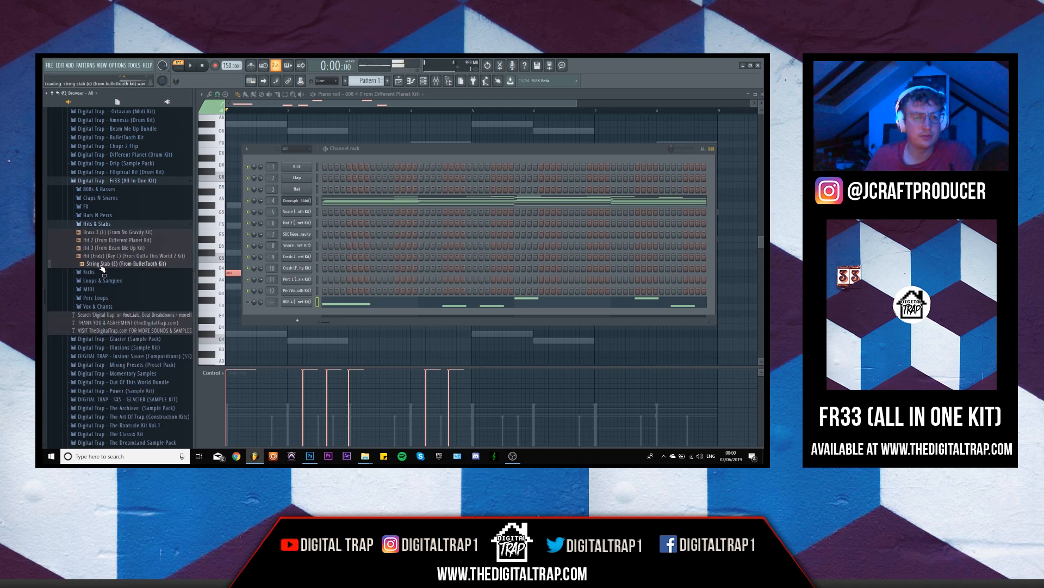
pyautogui.click(97, 223)
# Step: Open the Kicks folder and audition its kick samples from Kick 9 through Kickz (Buster)
pyautogui.click(88, 232)
pyautogui.click(95, 241)
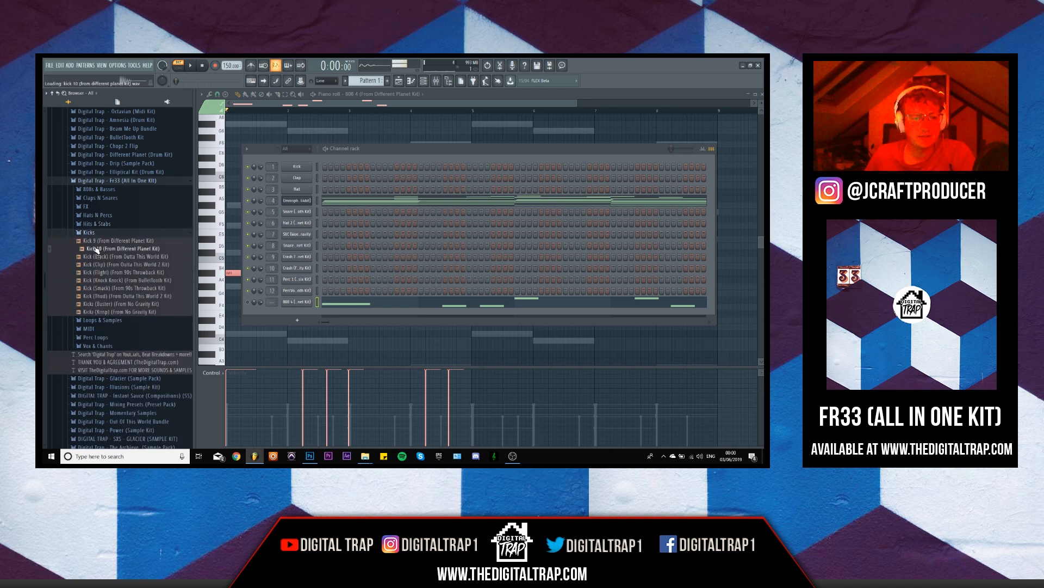
pyautogui.click(98, 256)
pyautogui.click(96, 272)
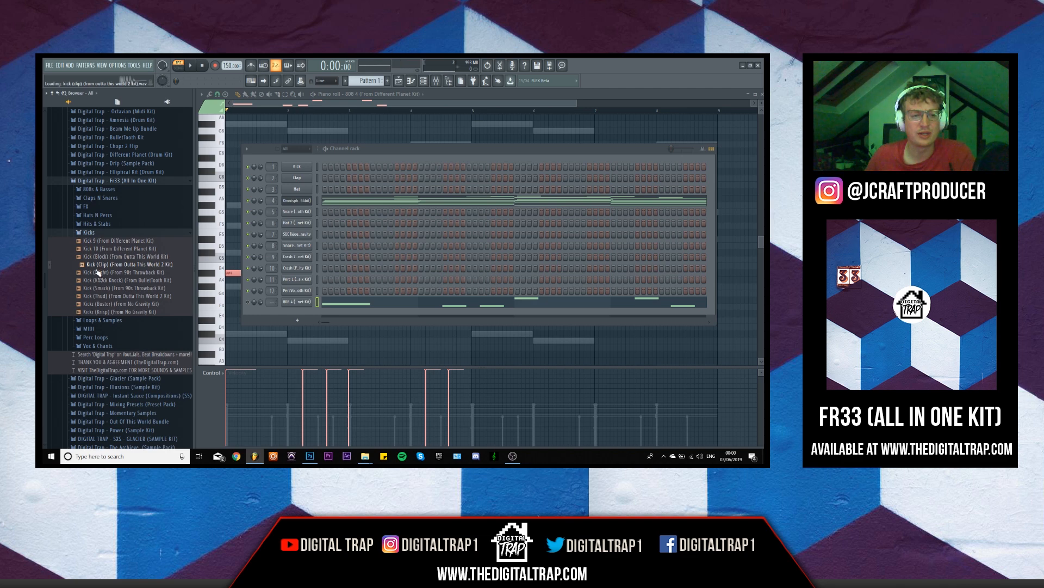
pyautogui.click(95, 280)
pyautogui.click(98, 288)
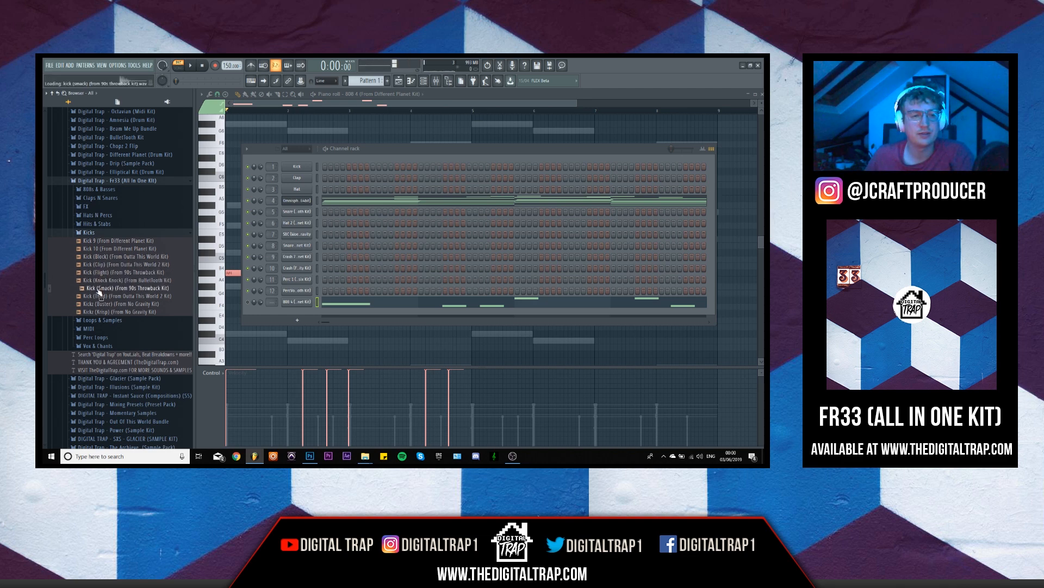
pyautogui.click(100, 296)
pyautogui.click(102, 303)
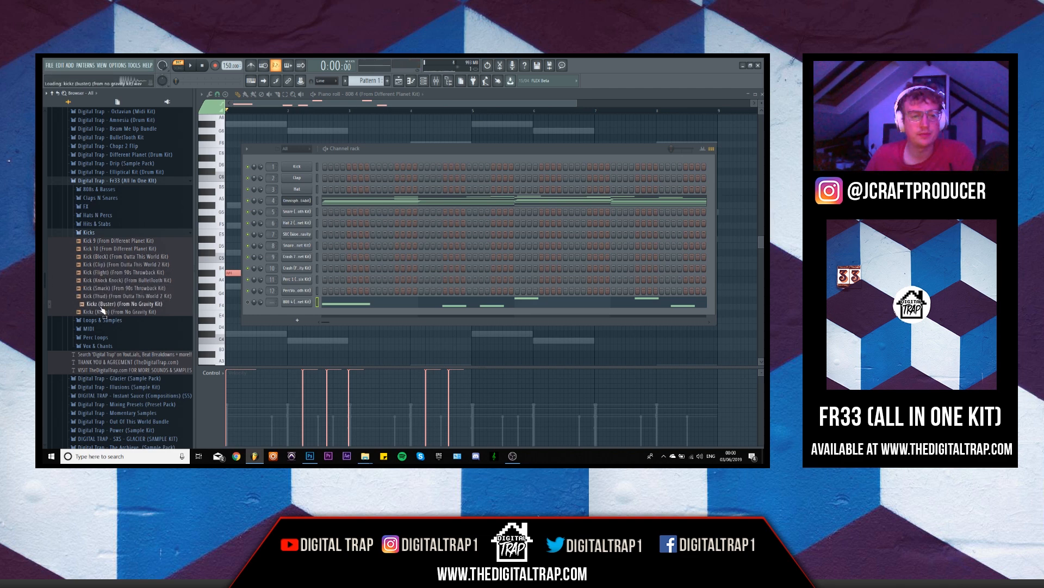
# Step: Audition Kickz (Krisp), add it as a new channel below the 808 in the channel rack, and collapse the Kicks folder
pyautogui.click(103, 311)
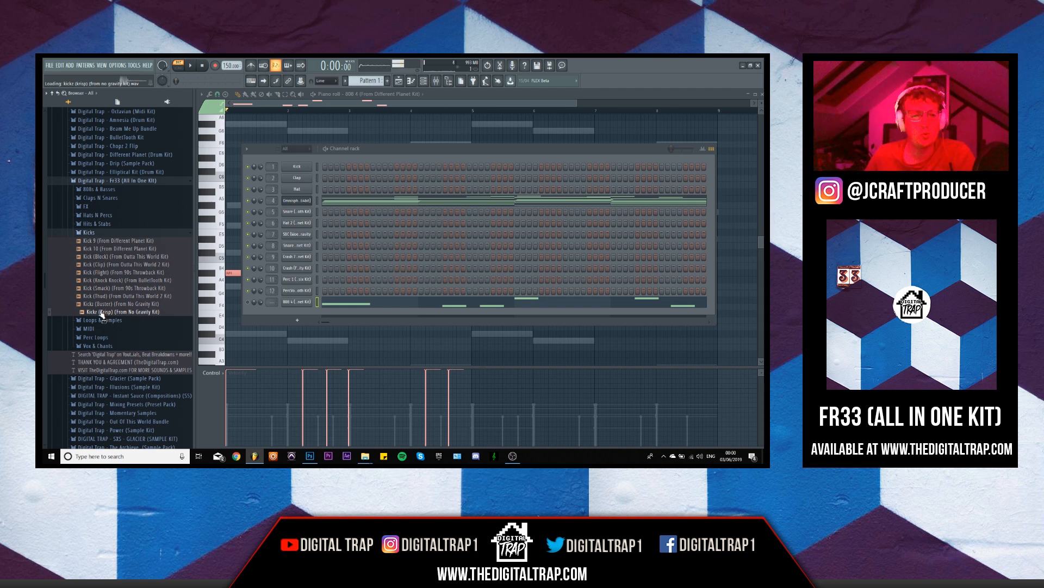
pyautogui.moveTo(101, 315); pyautogui.dragTo(301, 308)
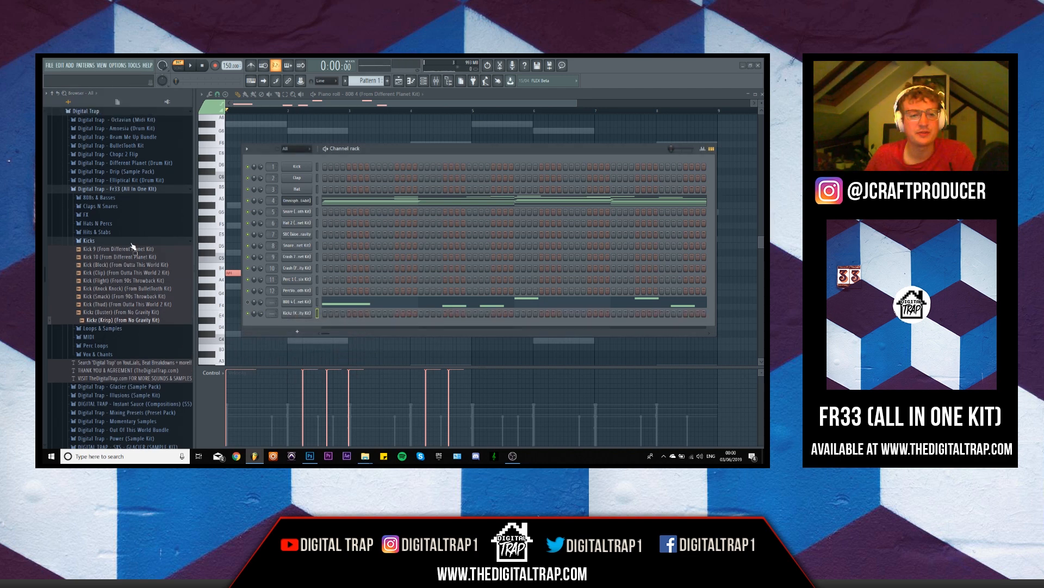
pyautogui.click(85, 241)
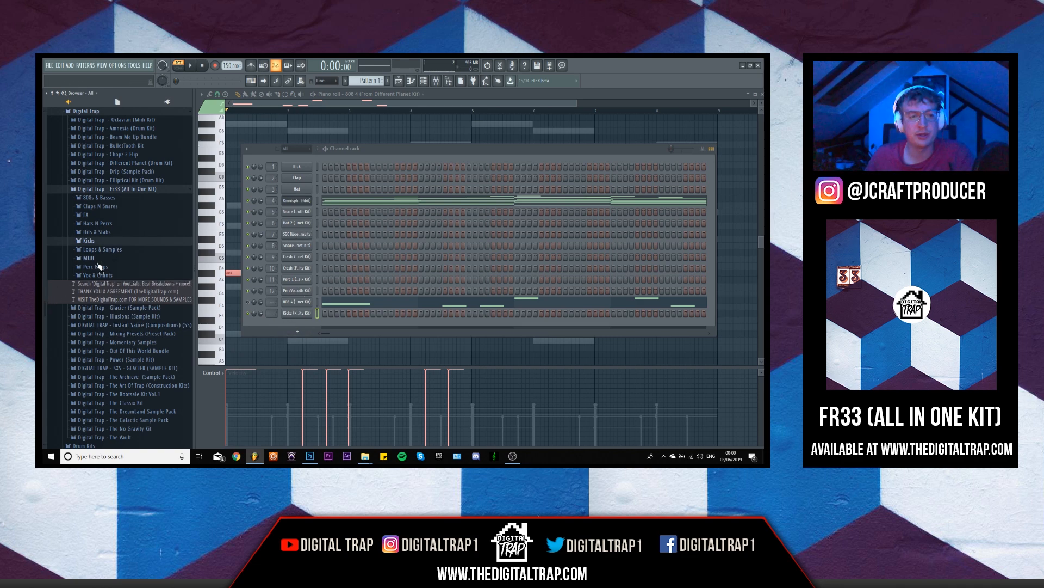
# Step: Open the Loops & Samples folder and audition its loops from the second Elliptical Kit entry through C2F_InYourEyes
pyautogui.click(82, 250)
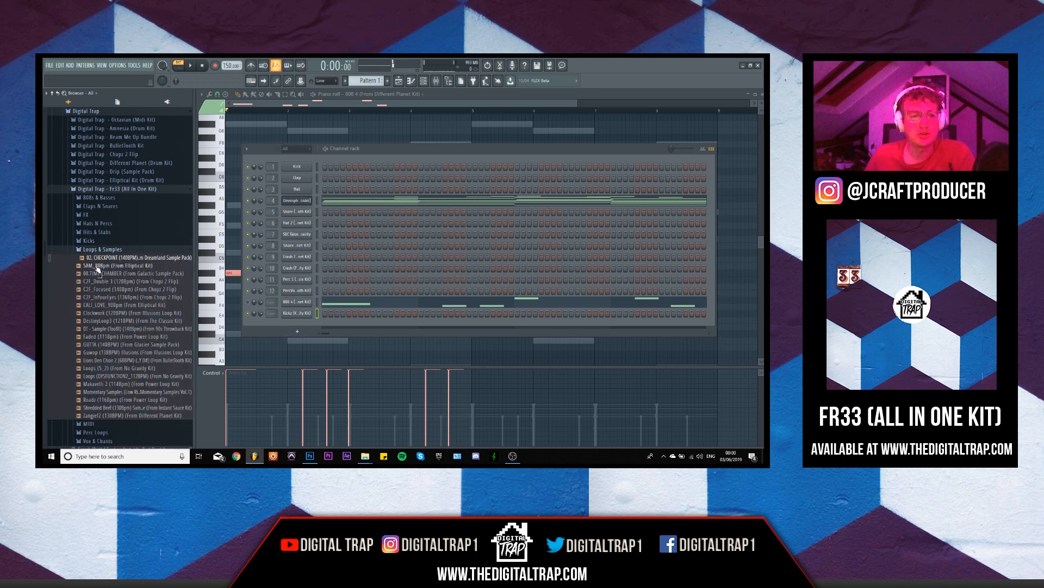
pyautogui.click(98, 266)
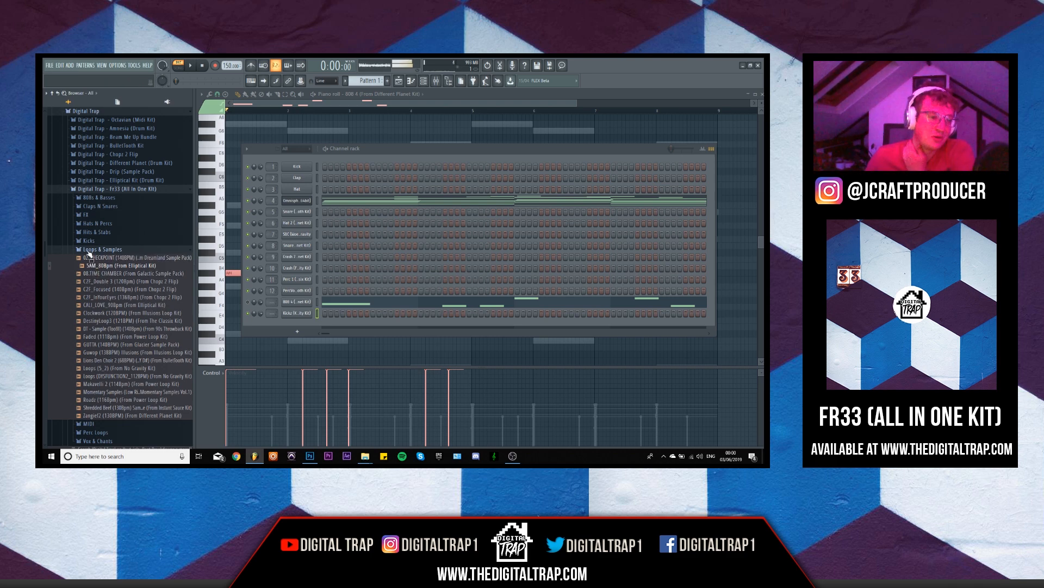
pyautogui.click(110, 275)
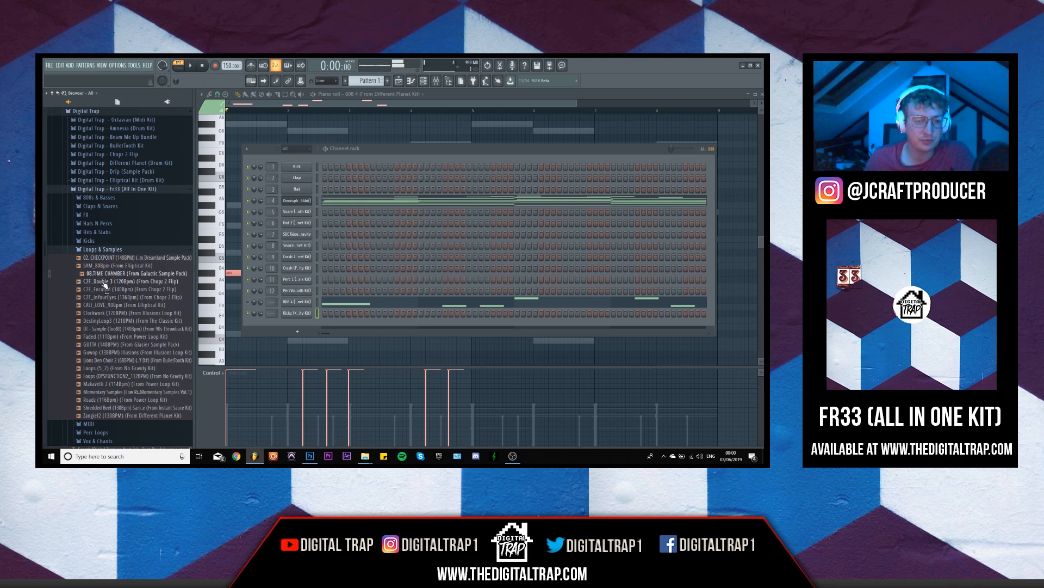
pyautogui.click(105, 282)
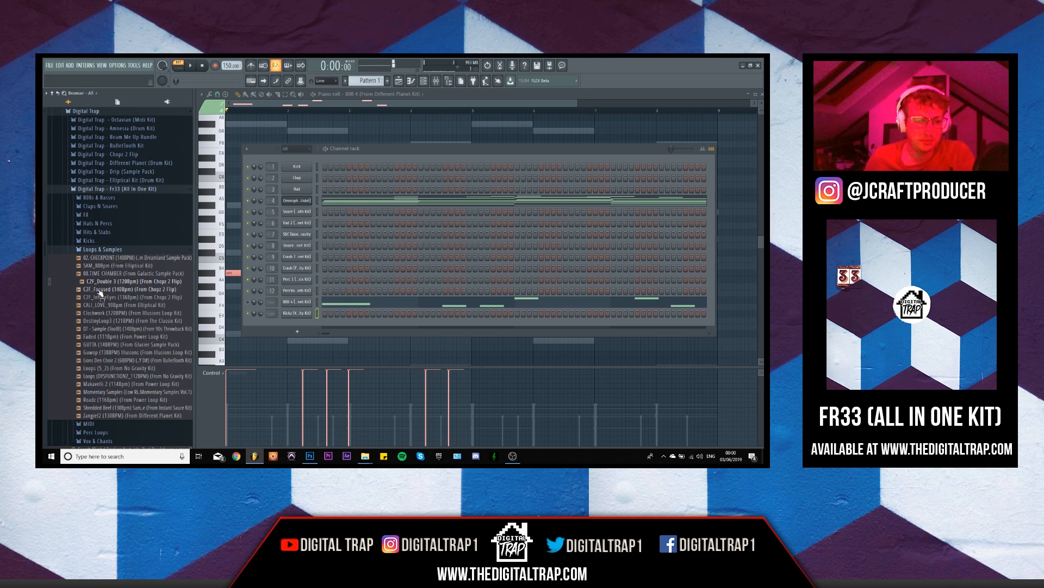
pyautogui.click(101, 290)
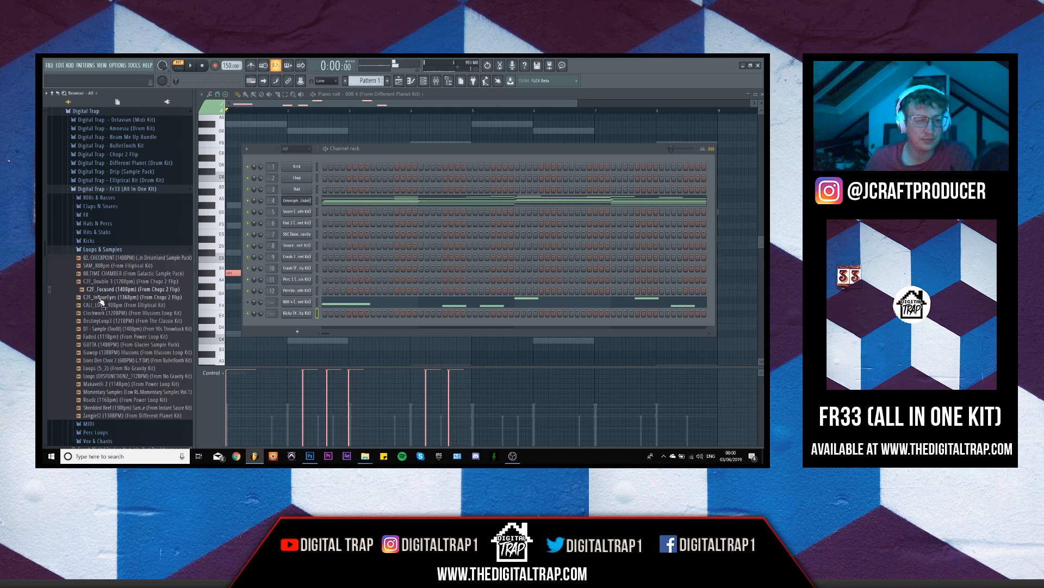
pyautogui.click(102, 298)
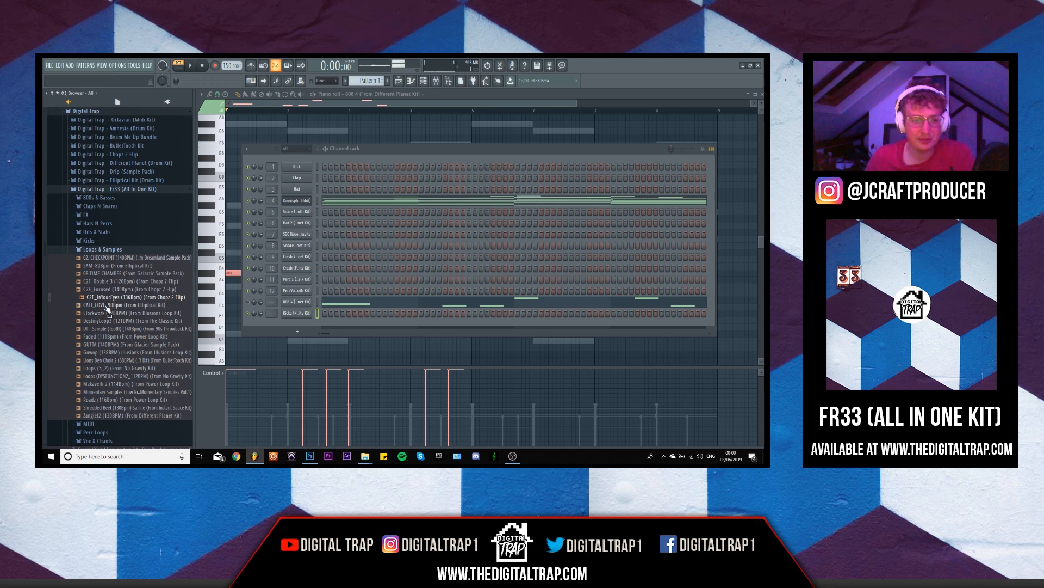
# Step: Audition the loops from CALI_LOVE through Faded (From Power Loop Kit)
pyautogui.click(105, 307)
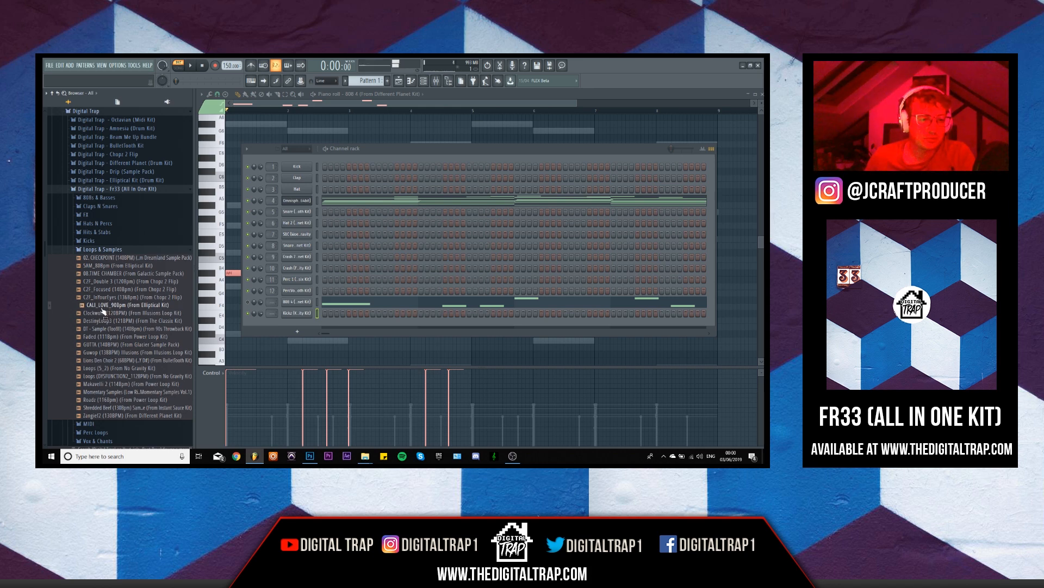
pyautogui.click(101, 313)
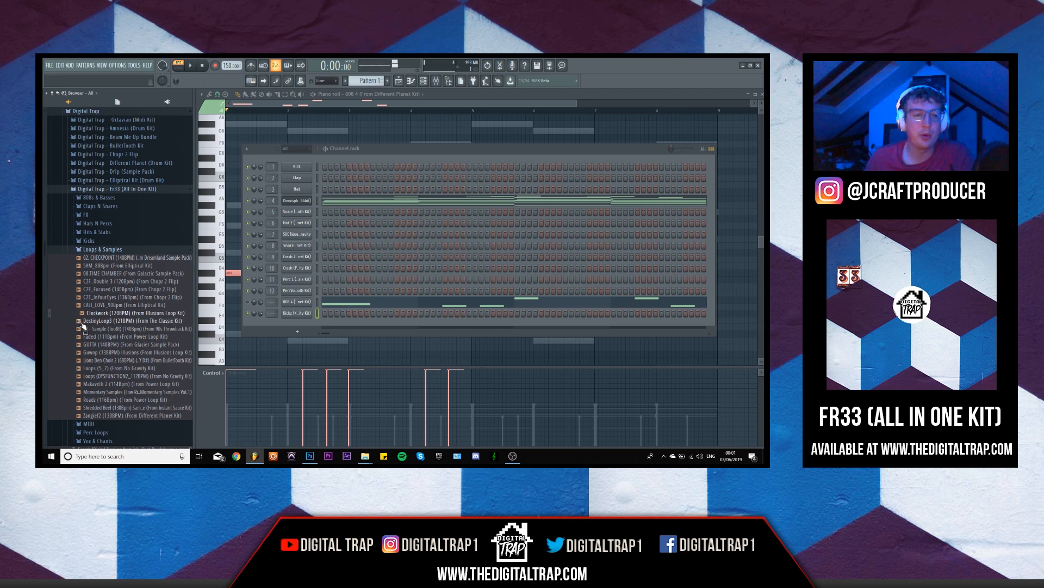
pyautogui.click(101, 321)
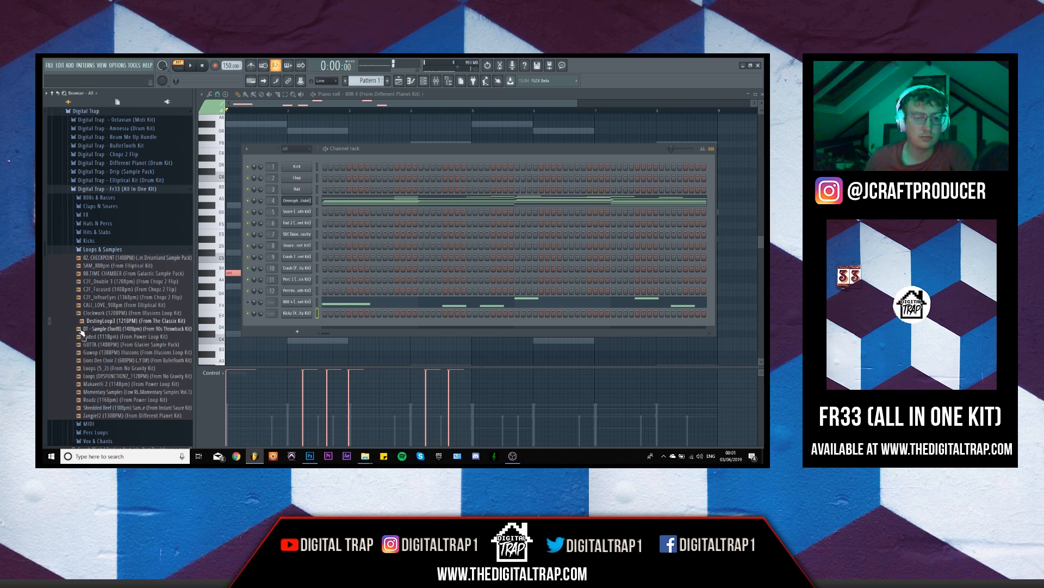
pyautogui.click(83, 329)
pyautogui.moveTo(82, 330); pyautogui.dragTo(90, 322)
pyautogui.click(90, 338)
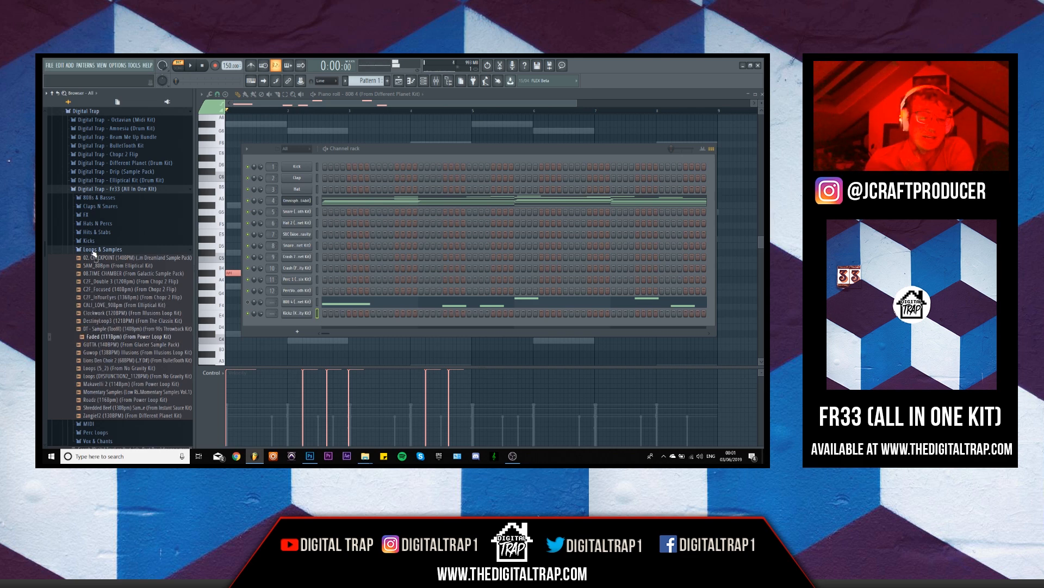
# Step: Audition the GUTTA, Guwop, Lions Den Choir 2, Loops (5_2) and Loops (DYSFUNCTION2) samples
pyautogui.click(89, 352)
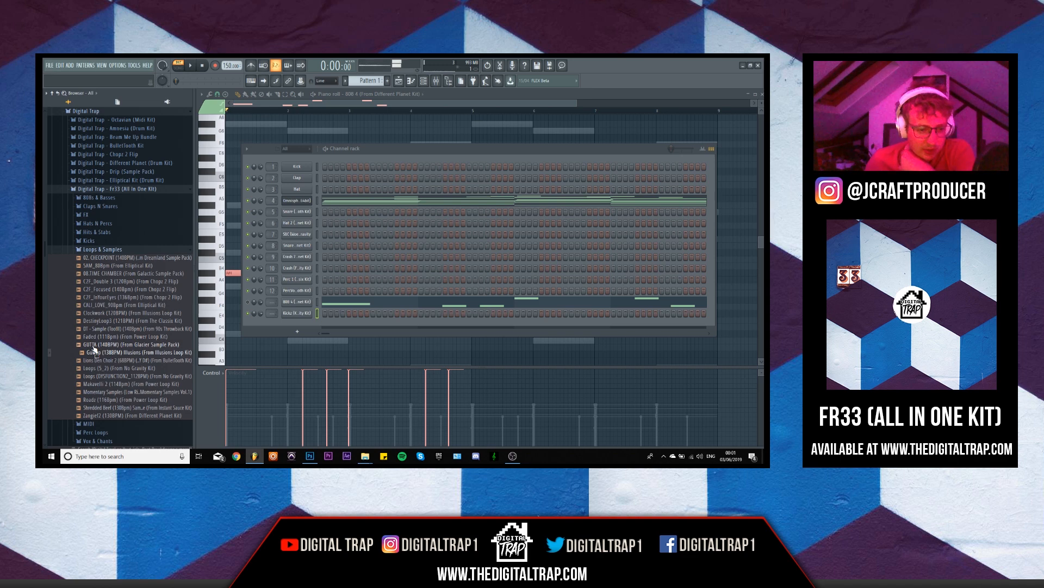
pyautogui.click(93, 345)
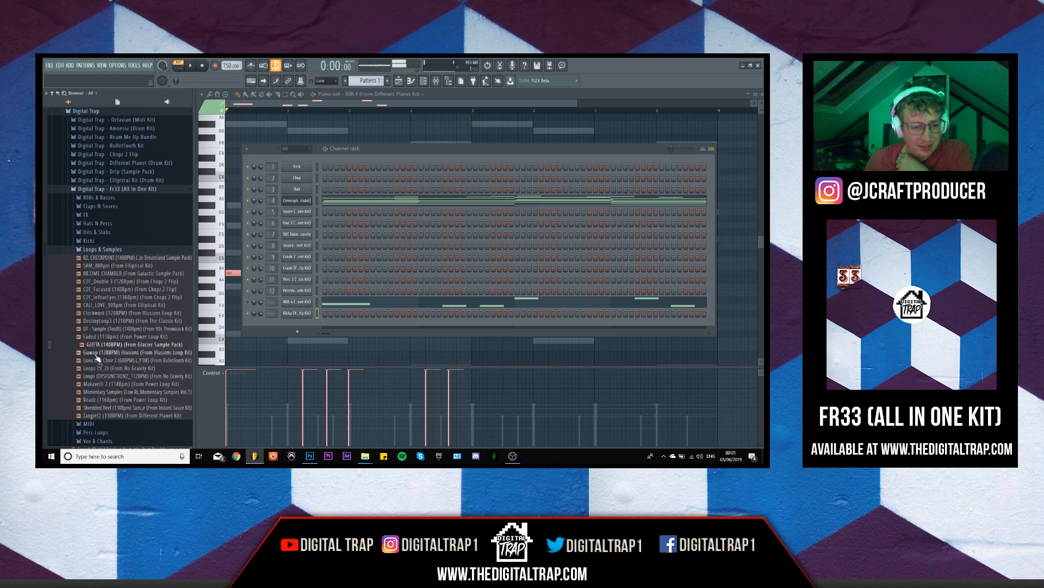
pyautogui.click(96, 354)
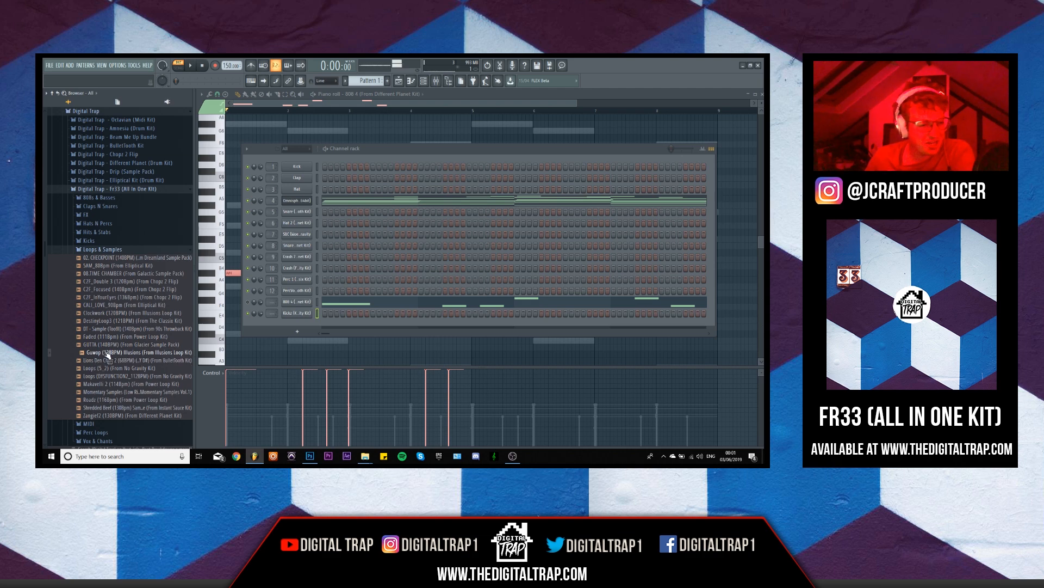
pyautogui.click(103, 360)
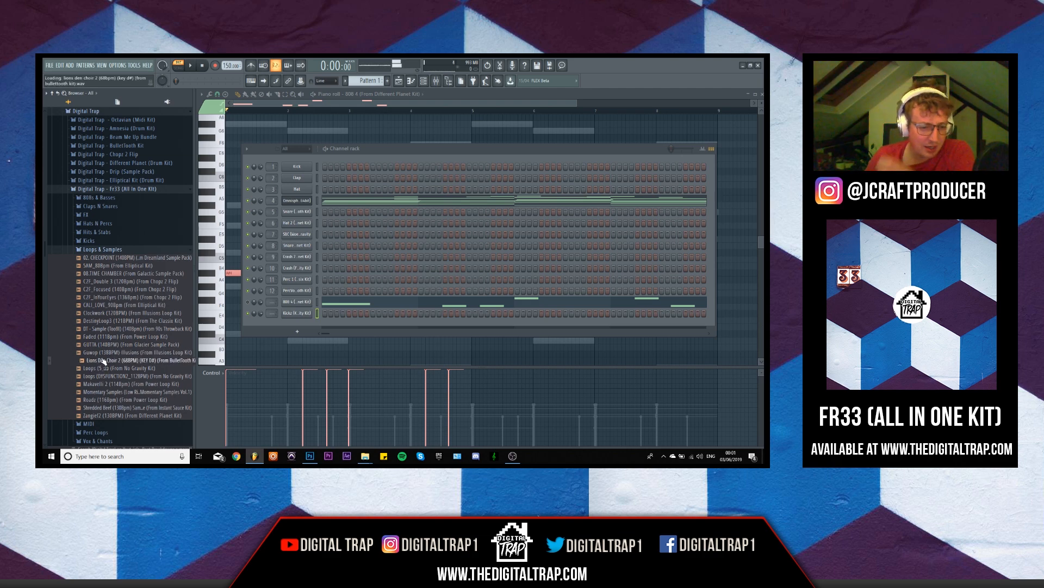
pyautogui.click(97, 369)
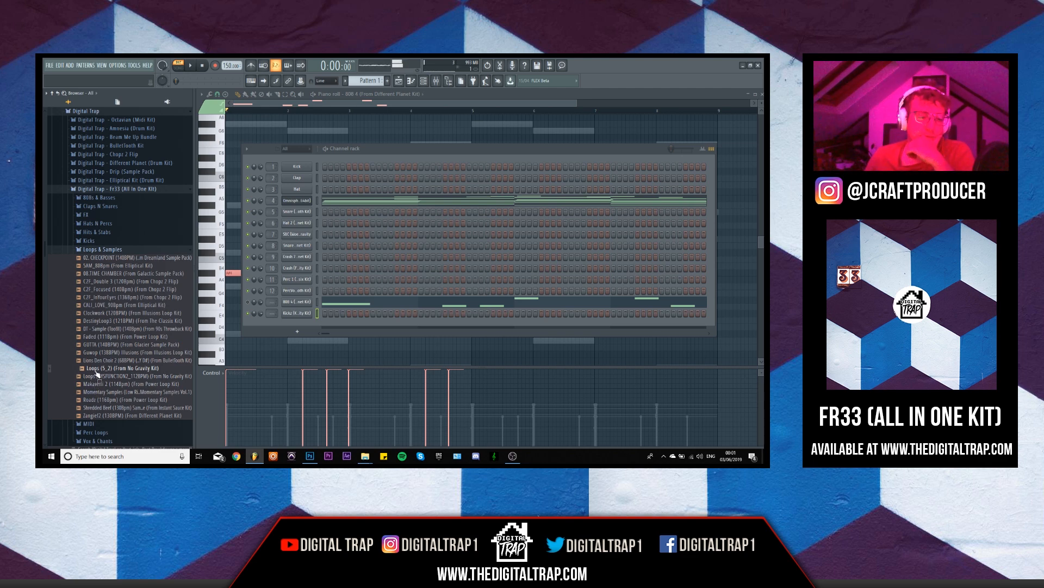
pyautogui.click(91, 377)
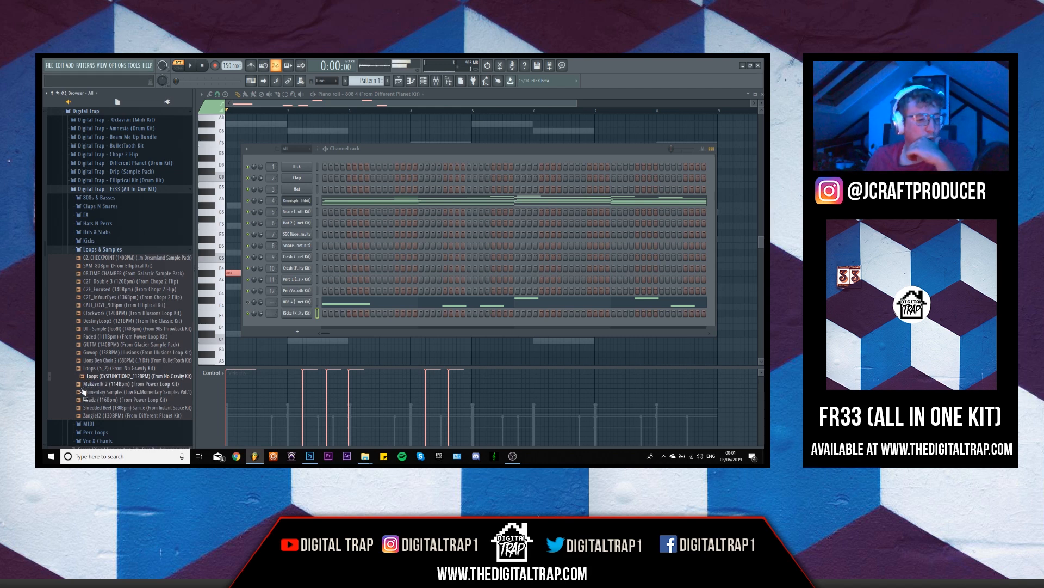
# Step: Audition the remaining loops from Makavelli 2 to the end of the list, and collapse Loops & Samples
pyautogui.click(93, 384)
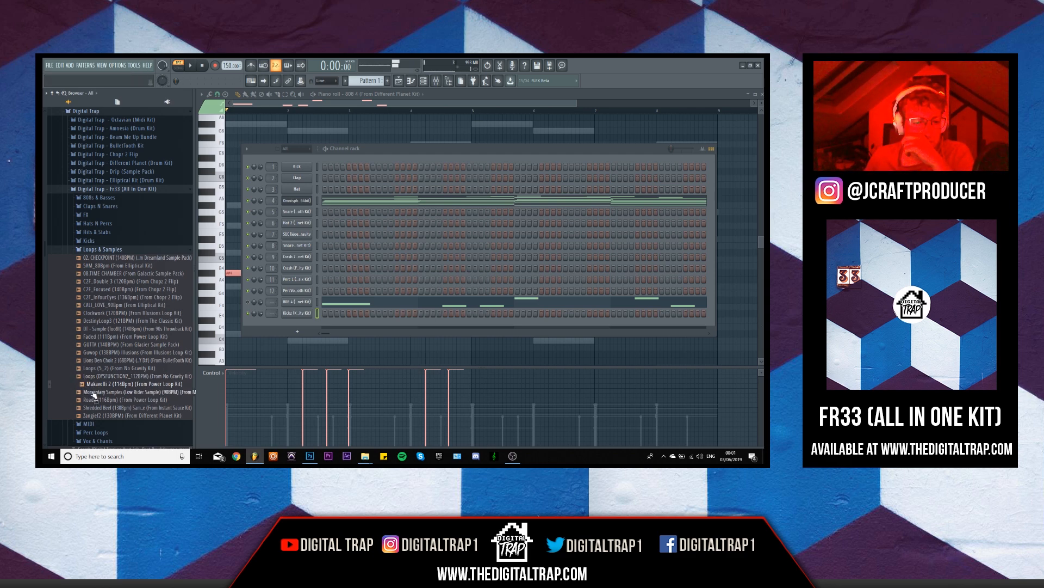
pyautogui.click(93, 392)
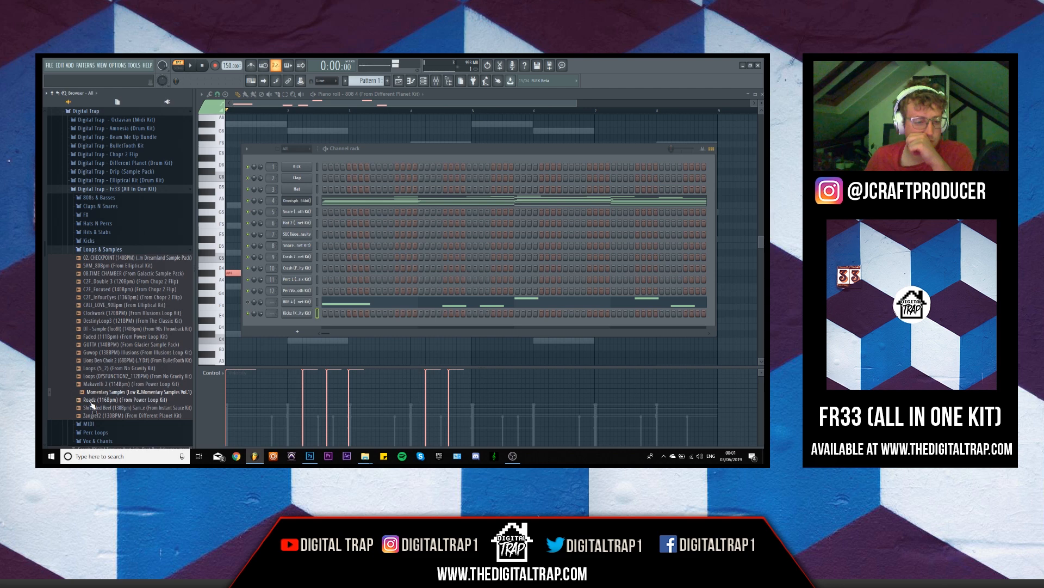
pyautogui.click(93, 400)
pyautogui.click(92, 407)
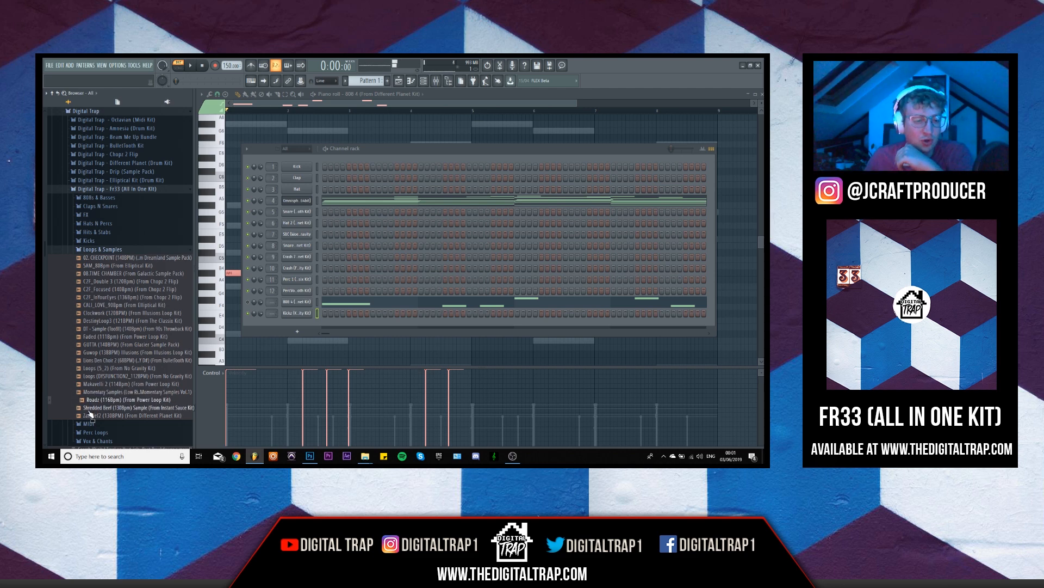
pyautogui.click(88, 416)
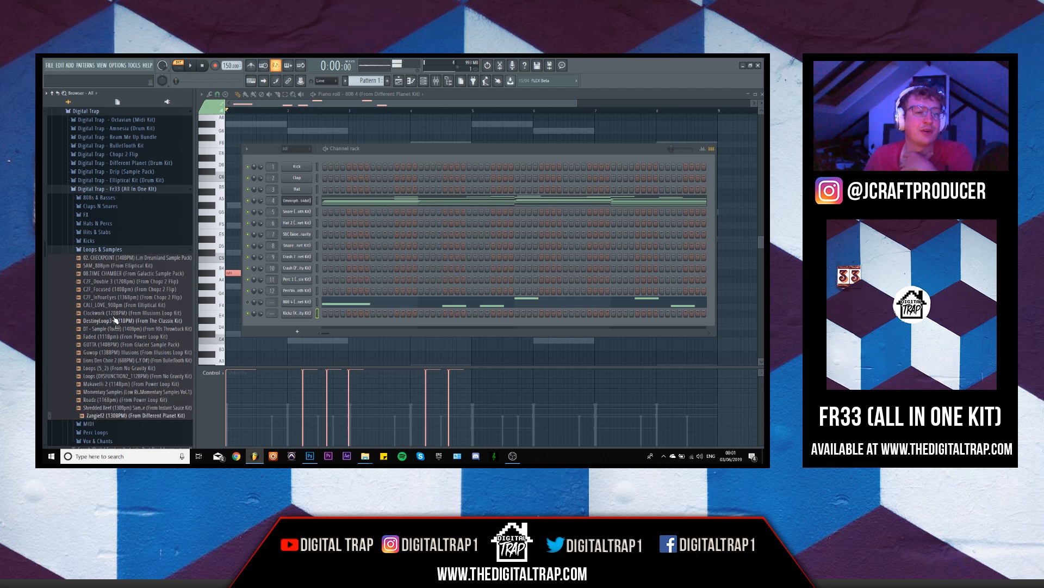
pyautogui.click(111, 250)
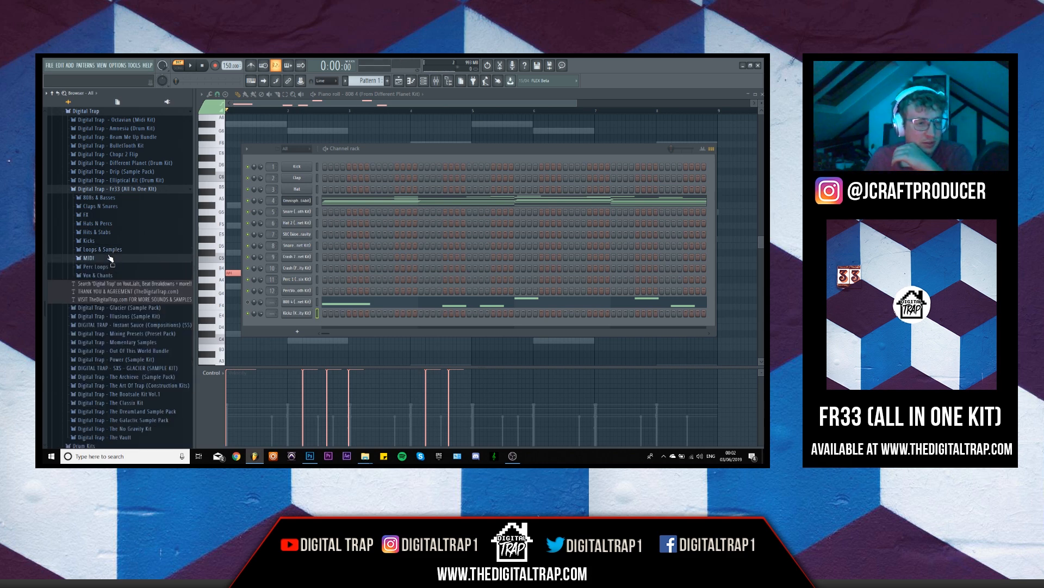
# Step: Look into the MIDI folder, audition the Click, PLoops and Ride loops in Perc Loops, and collapse that folder
pyautogui.click(107, 258)
pyautogui.click(95, 305)
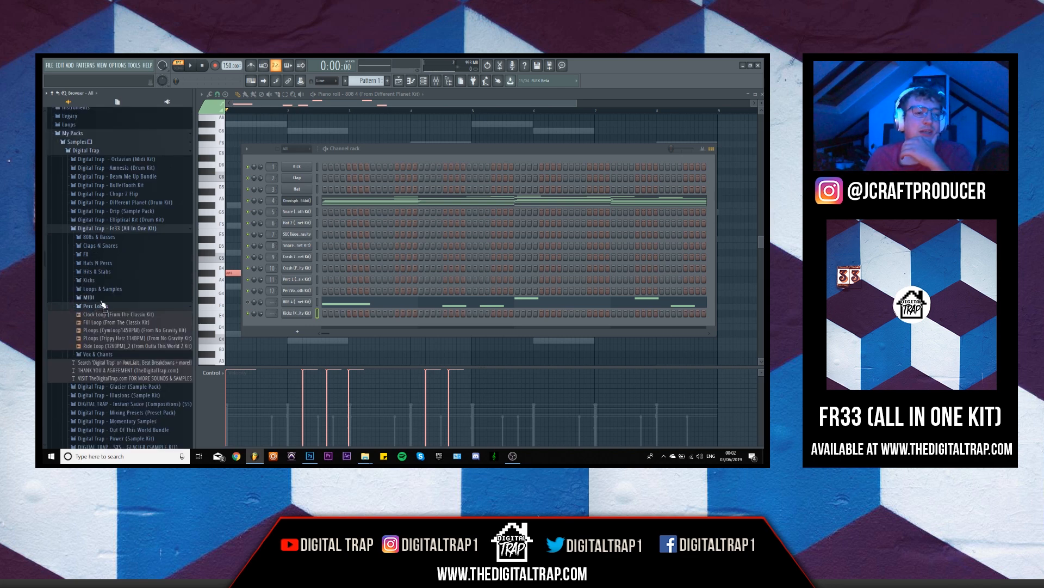
pyautogui.click(103, 314)
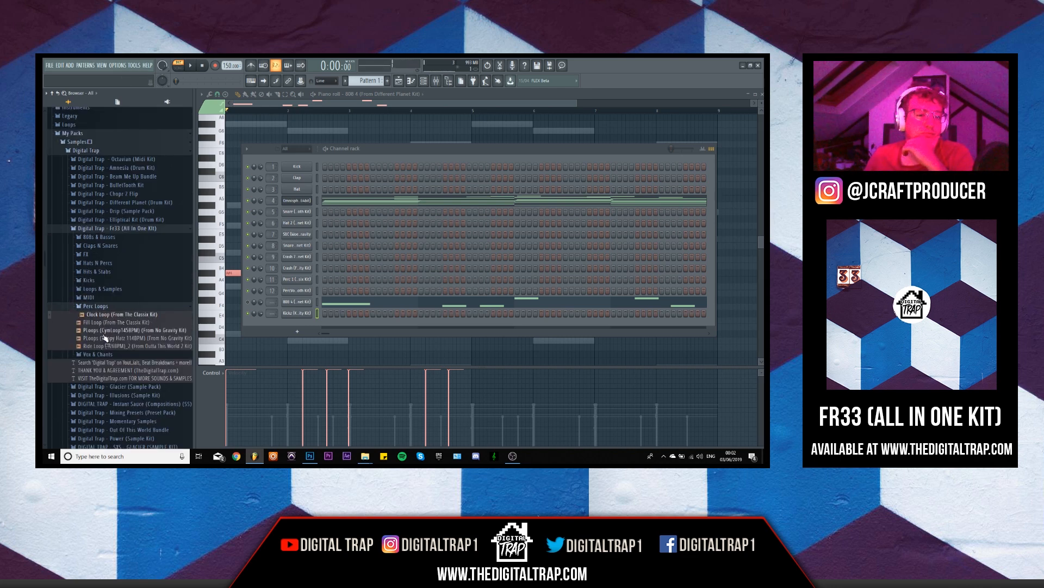
pyautogui.click(103, 330)
pyautogui.click(105, 339)
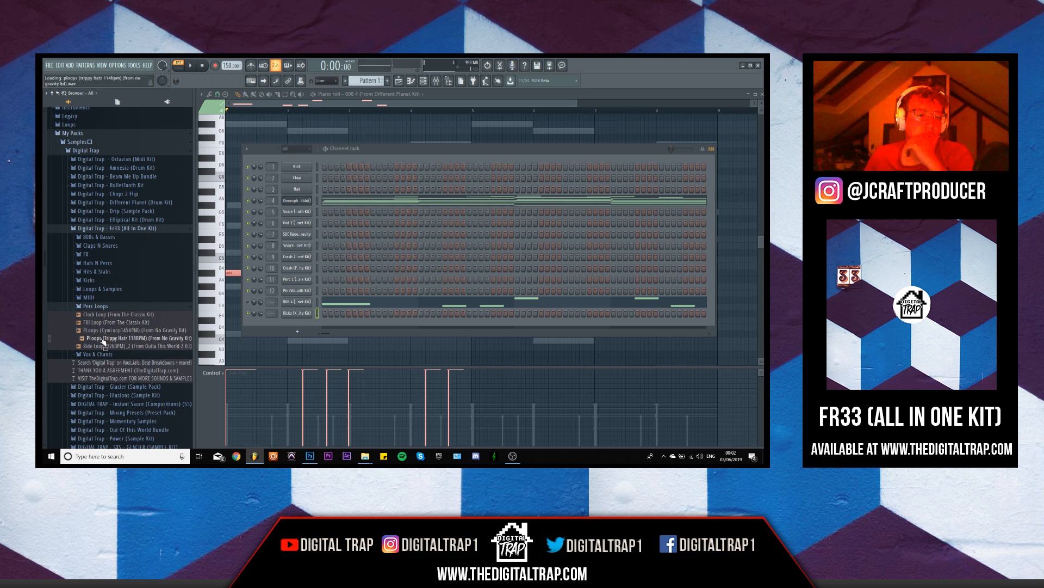
pyautogui.click(100, 346)
pyautogui.click(92, 308)
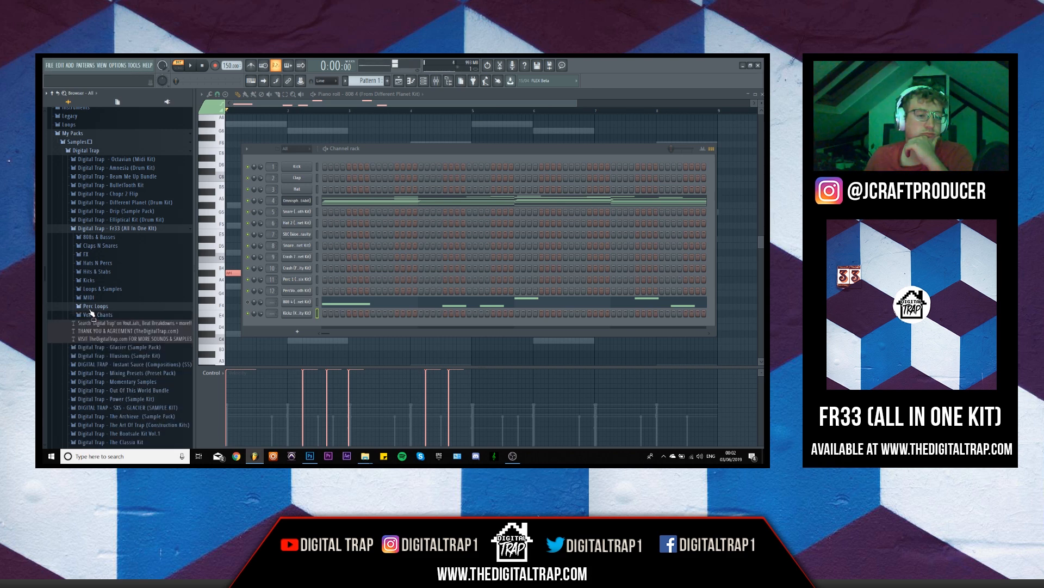
# Step: Open Vox & Chants to audition its vocal samples, collapse it, and expand the MIDI folder
pyautogui.click(91, 315)
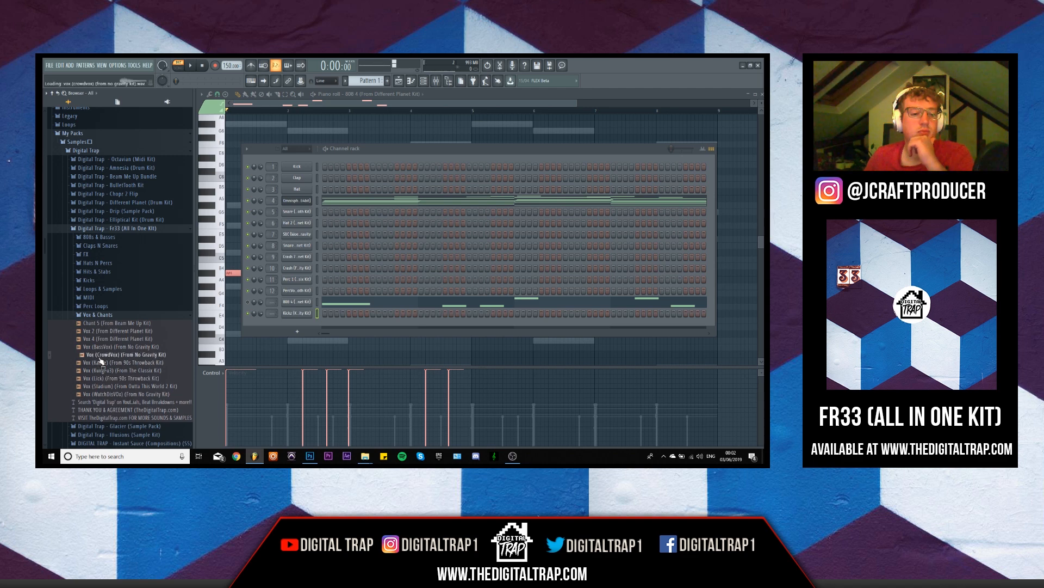
pyautogui.click(95, 314)
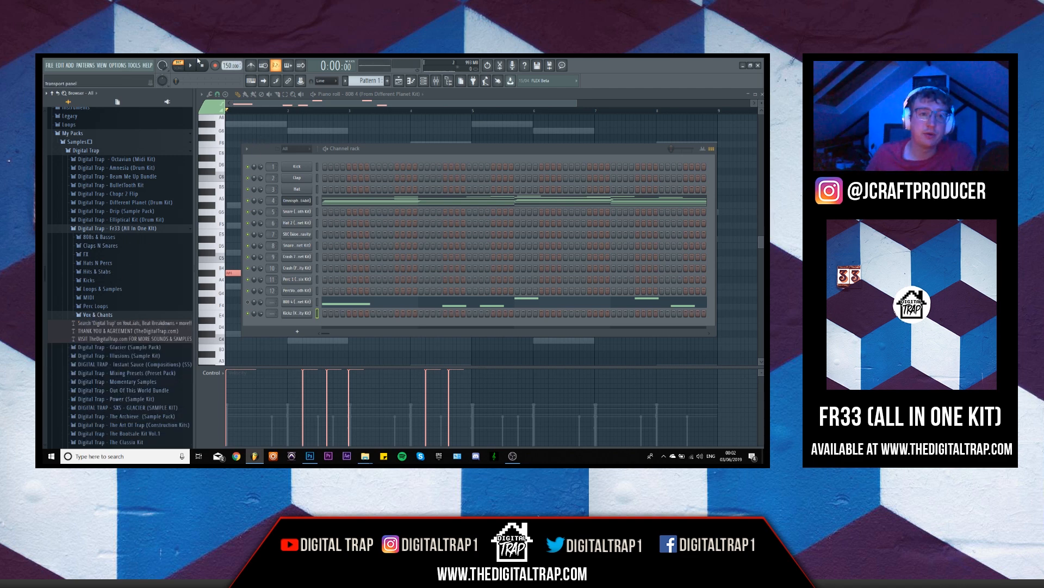
pyautogui.click(88, 299)
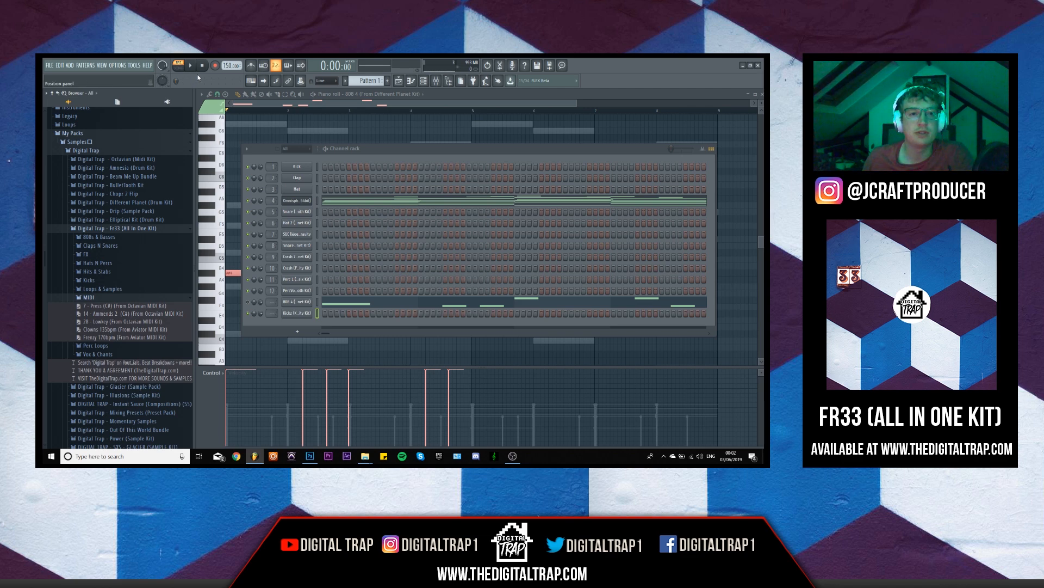
# Step: Play the pattern and place a Snare (Rollins) hit on step 9 of every bar in the eight-bar pattern
pyautogui.press('space')
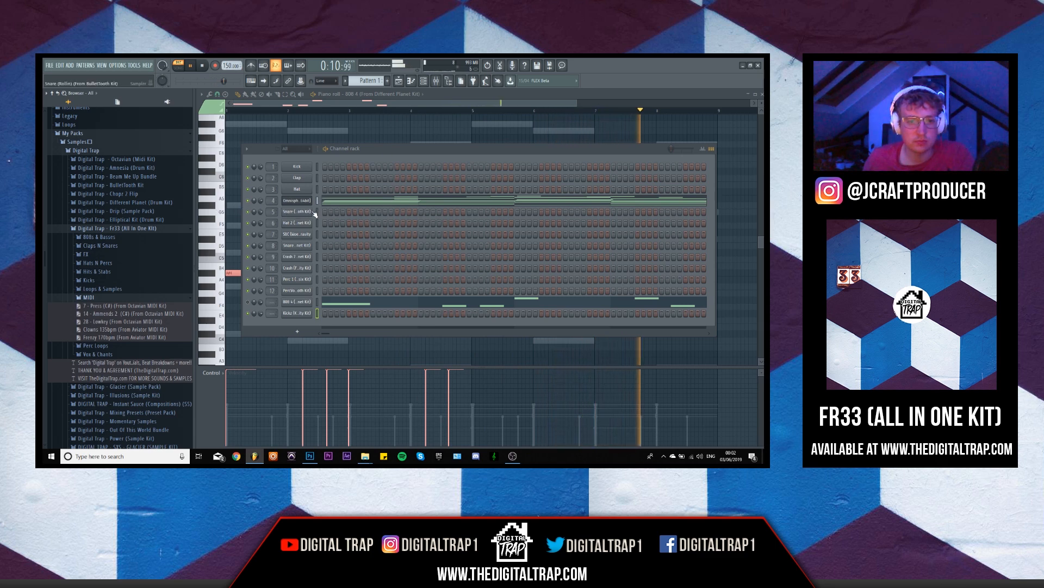
pyautogui.click(372, 212)
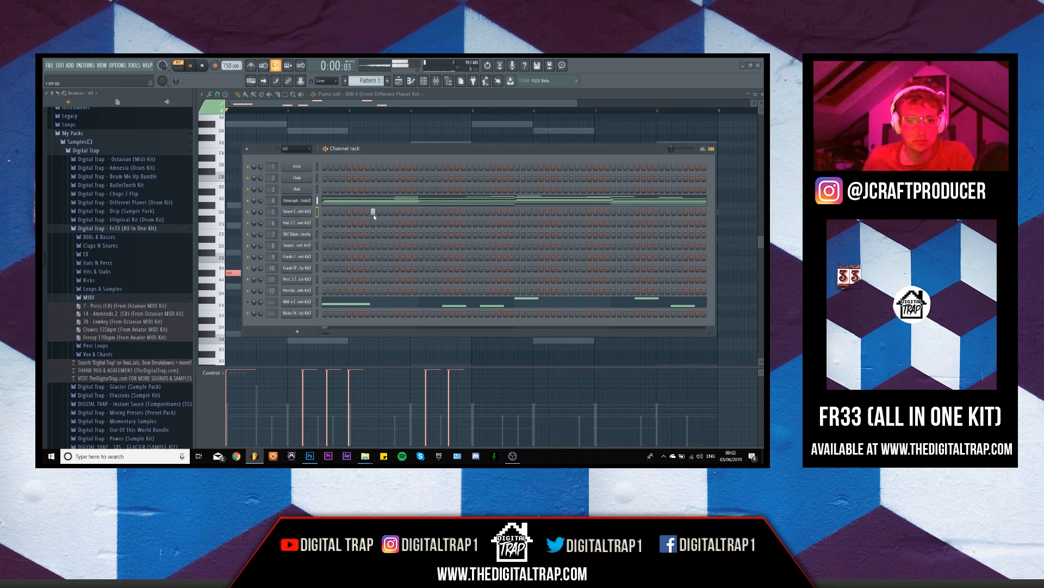
pyautogui.click(469, 212)
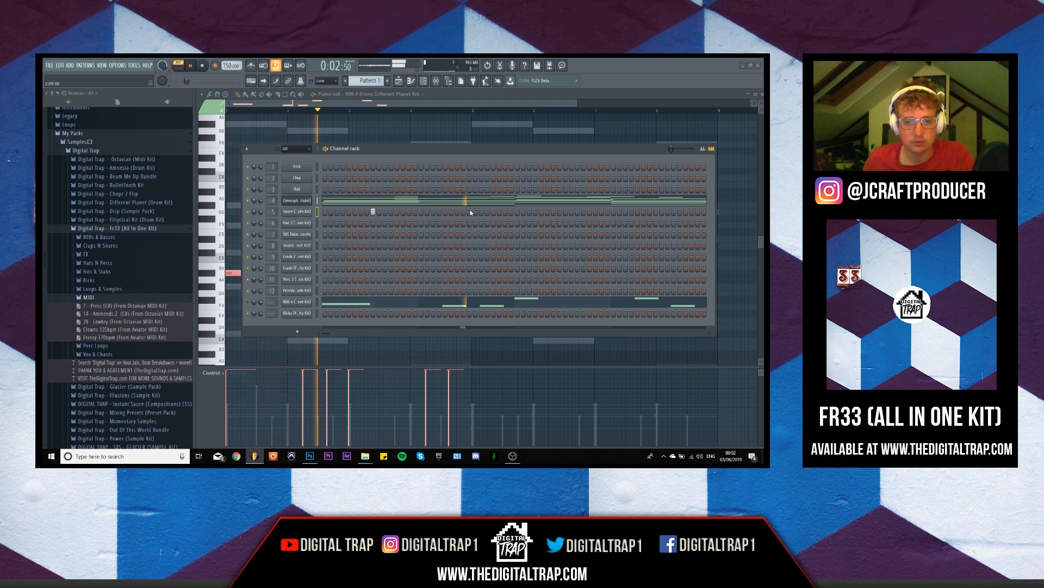
pyautogui.click(565, 212)
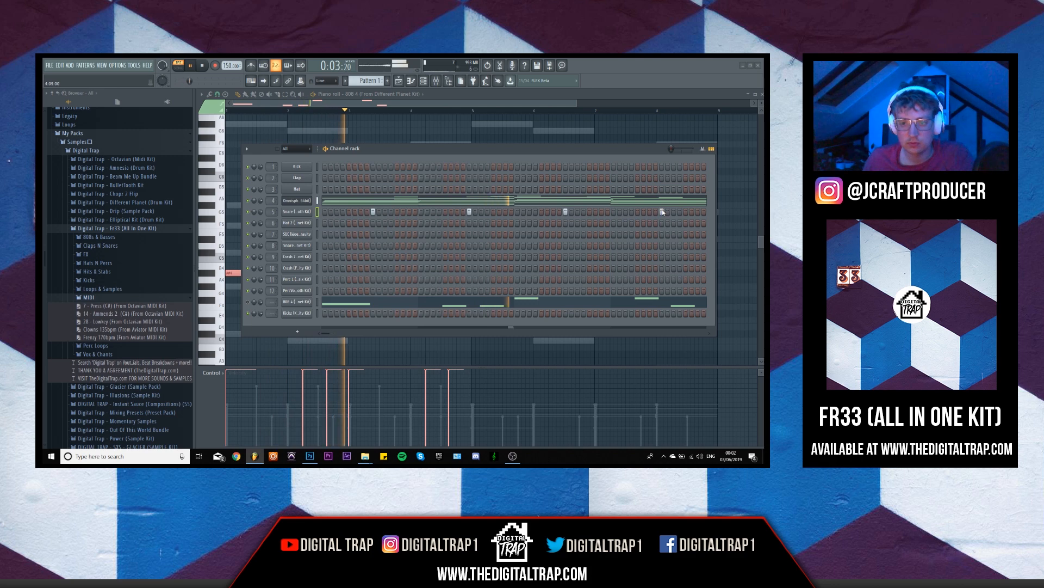
pyautogui.moveTo(326, 334); pyautogui.dragTo(546, 305)
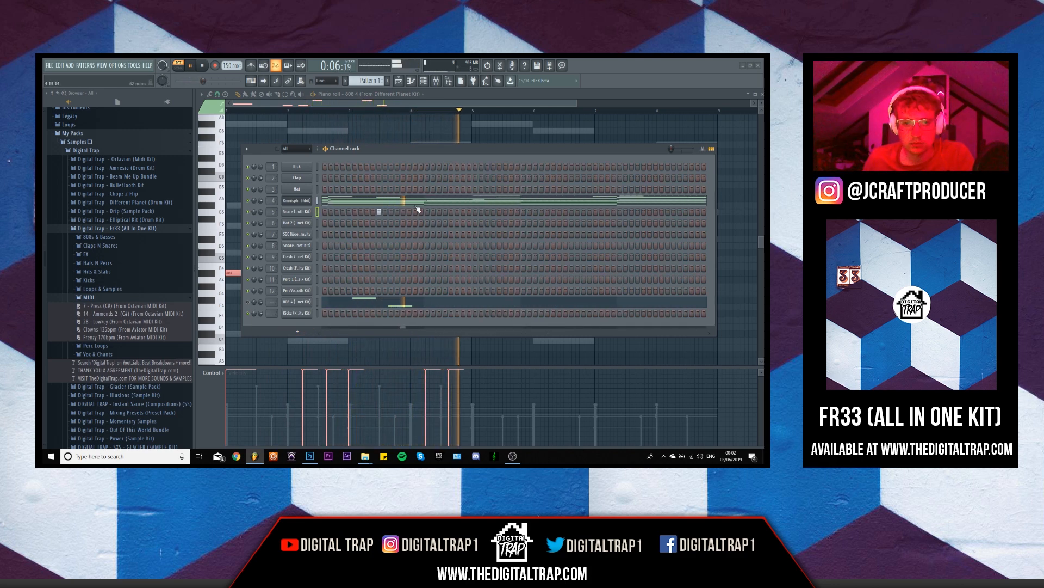
pyautogui.click(475, 211)
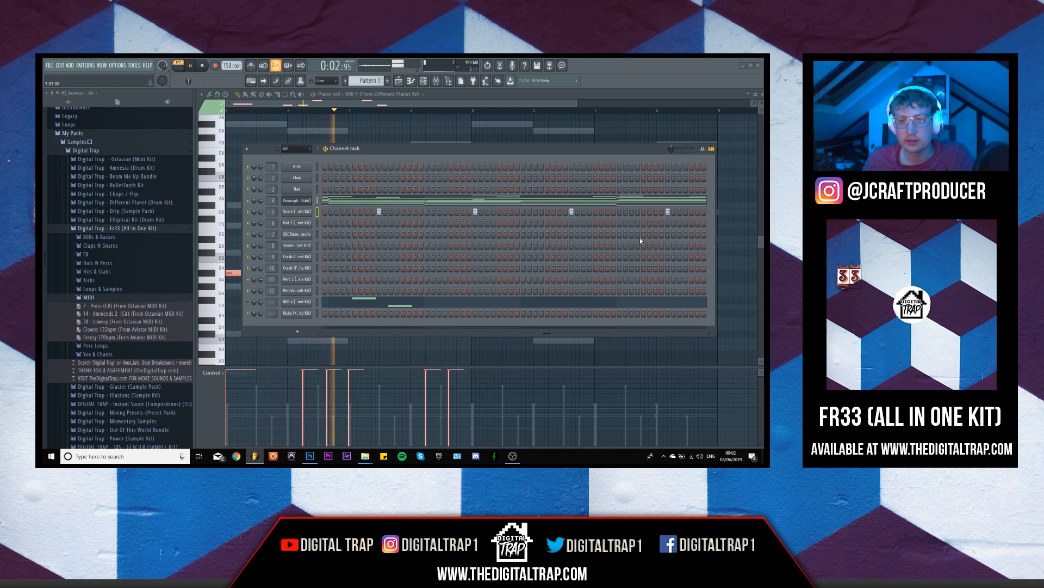
pyautogui.moveTo(550, 335); pyautogui.dragTo(646, 245)
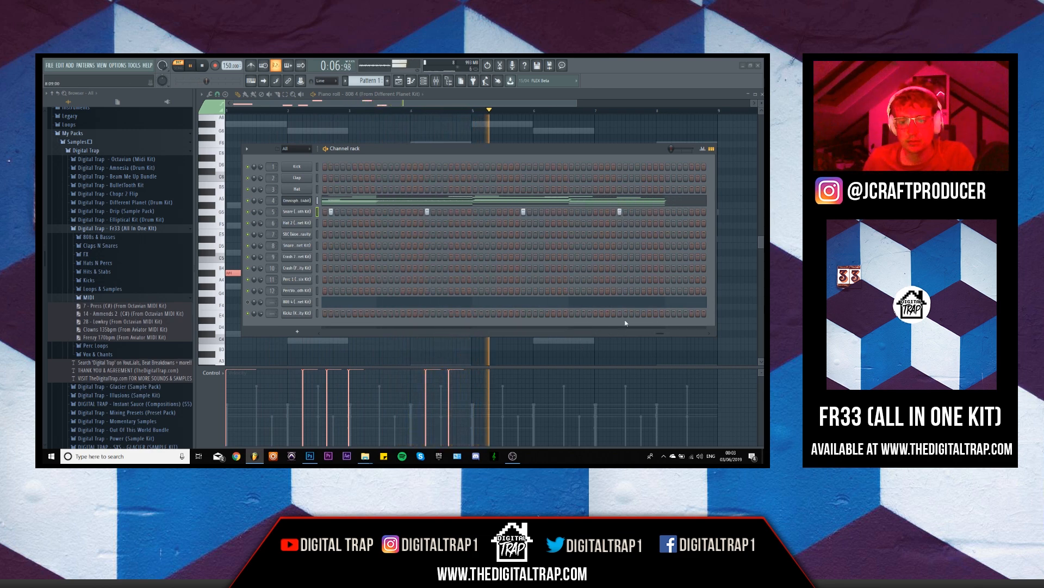
# Step: Fill the Hat 2 channel on every second step and trim its piano roll notes to the eight-bar pattern length
pyautogui.moveTo(659, 334); pyautogui.dragTo(253, 291)
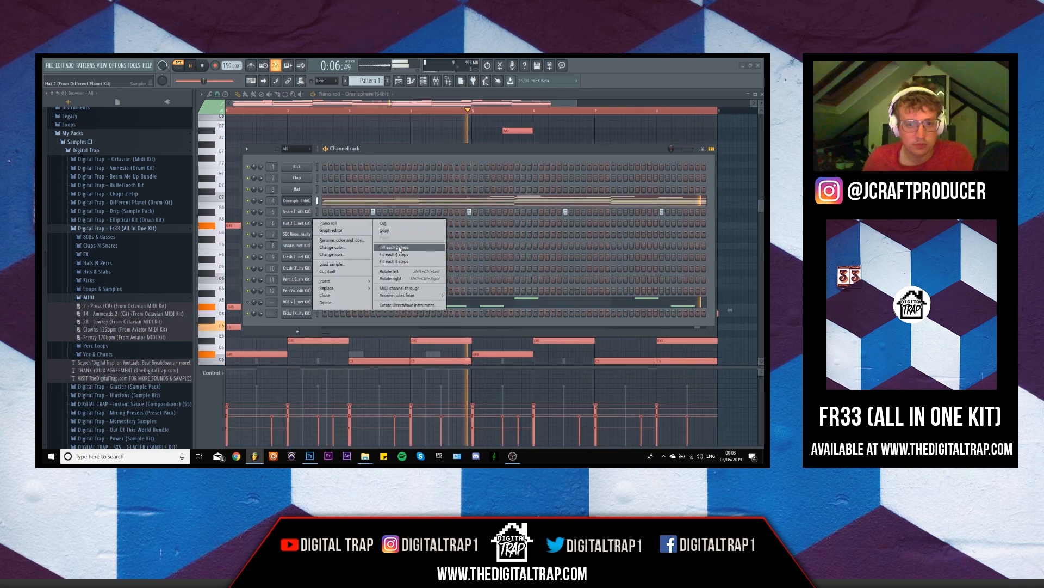
pyautogui.click(389, 245)
pyautogui.rightClick(296, 227)
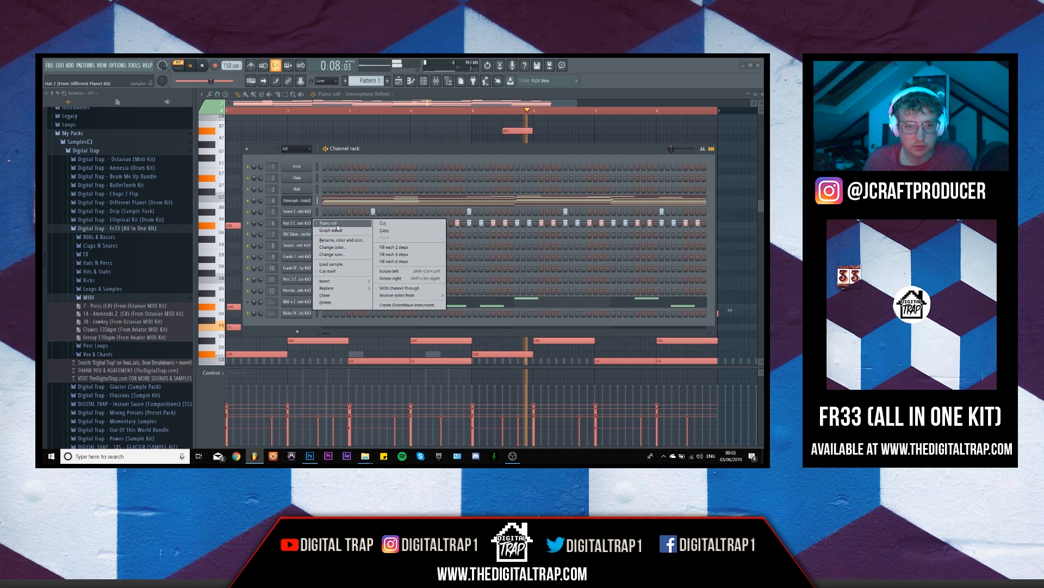
pyautogui.click(338, 224)
pyautogui.scroll(-2, 332, 311)
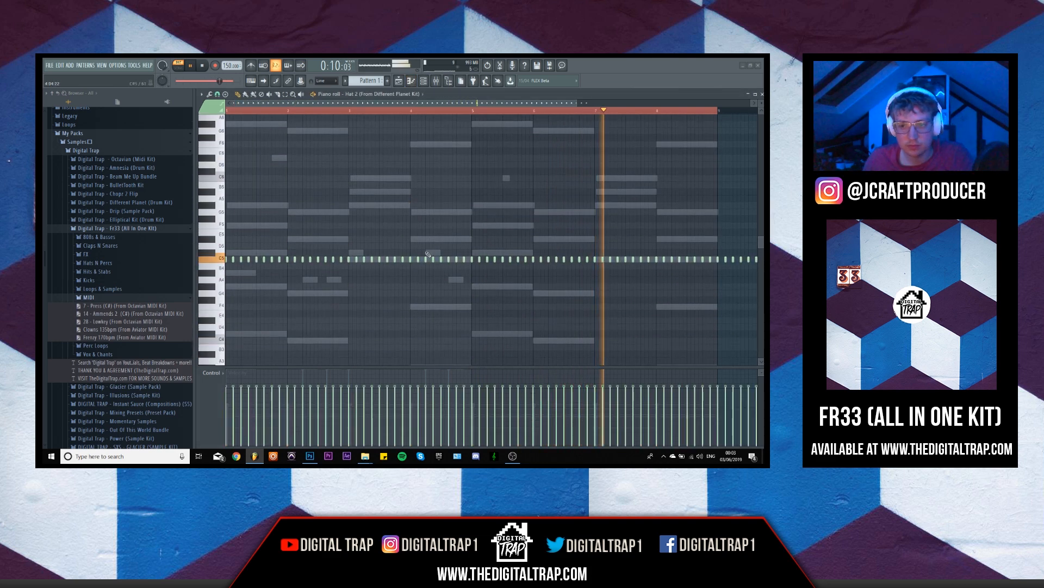
pyautogui.scroll(-2, 332, 312)
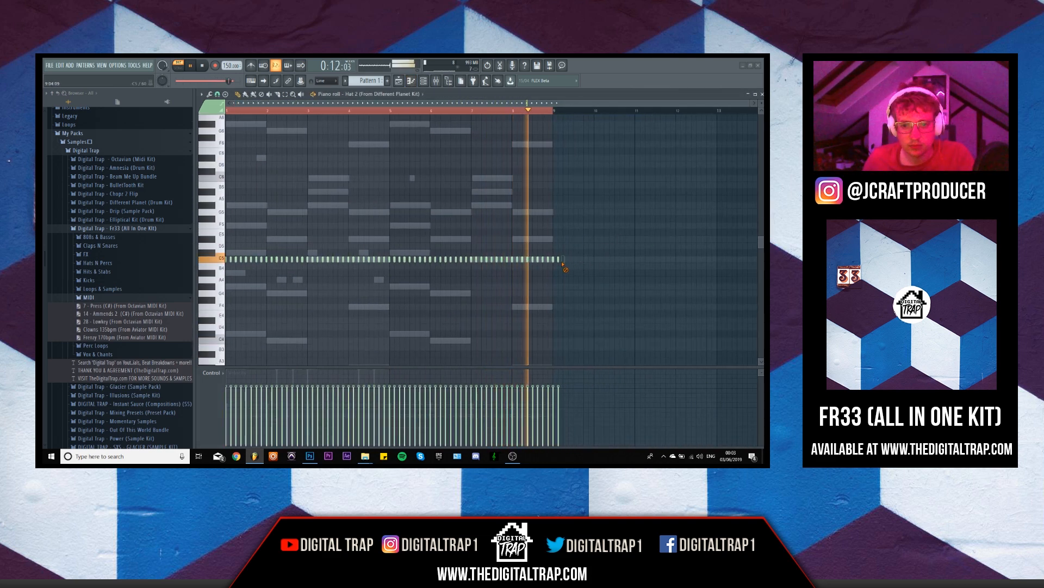
pyautogui.moveTo(555, 237); pyautogui.dragTo(241, 293)
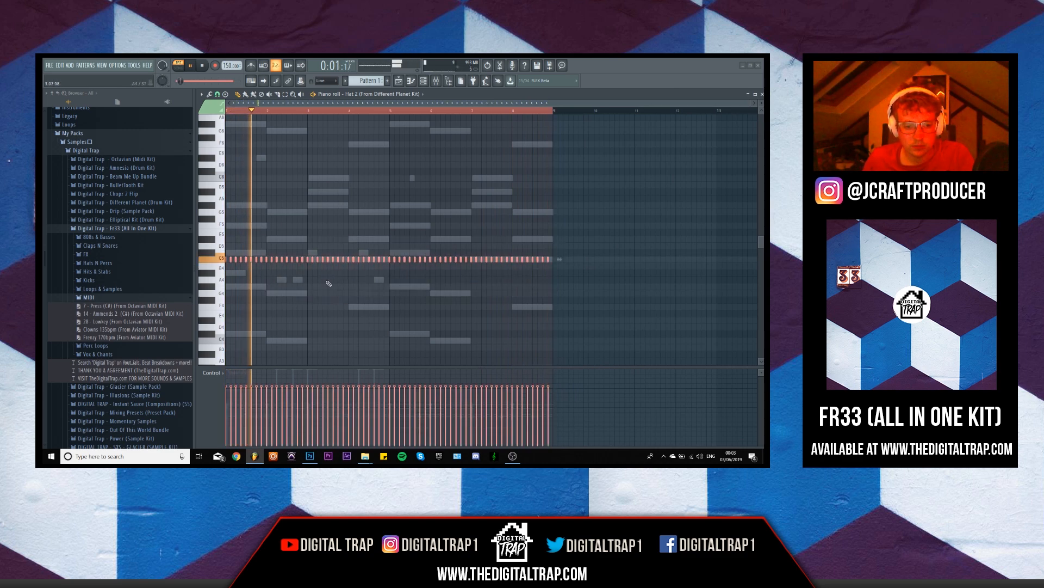
# Step: Slightly lower the Hat 2 channel's volume in the channel rack and restart playback
pyautogui.click(423, 81)
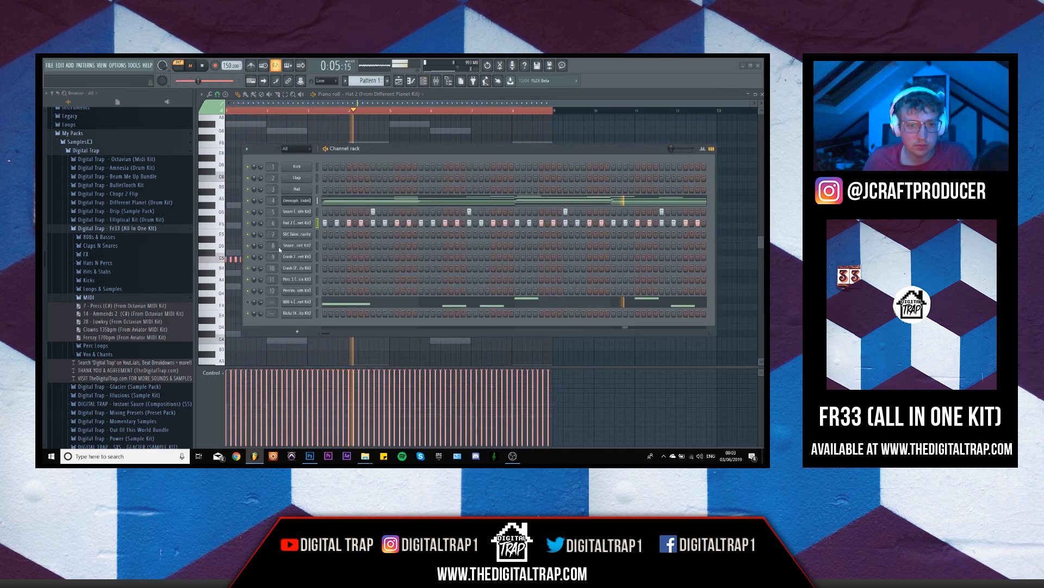
pyautogui.moveTo(262, 221); pyautogui.dragTo(262, 223)
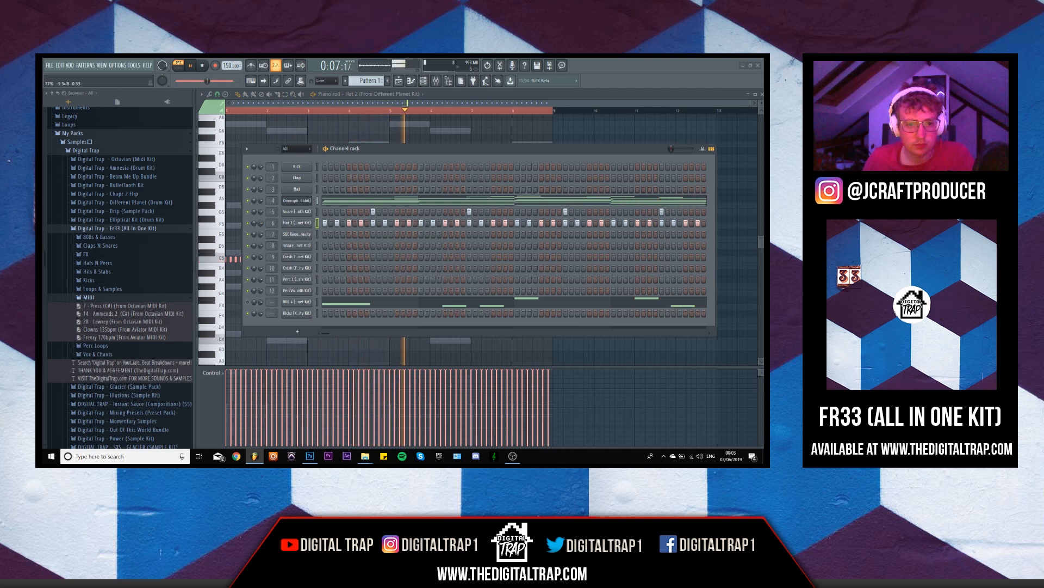
pyautogui.press('space')
pyautogui.press('space')
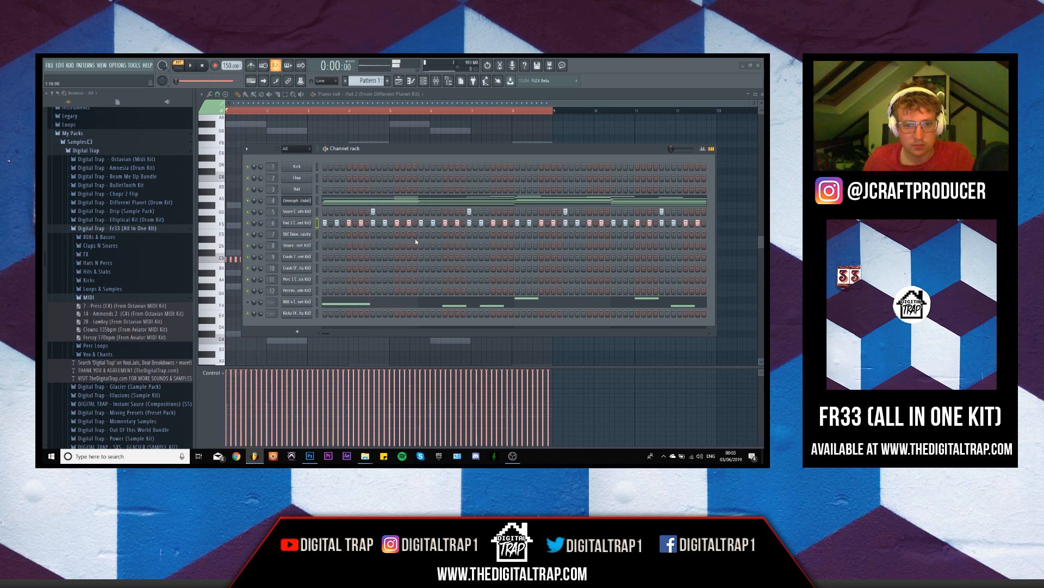
# Step: Place S&C (Woe) No Gravity hits on steps 15 and 19, and lower the velocity of the second one
pyautogui.click(409, 235)
pyautogui.click(433, 234)
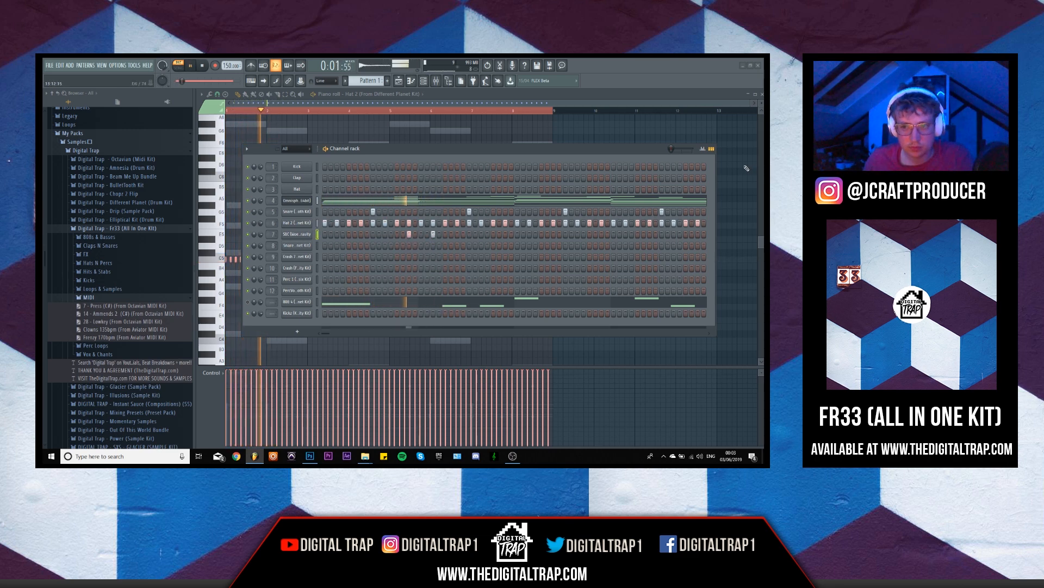
pyautogui.click(703, 149)
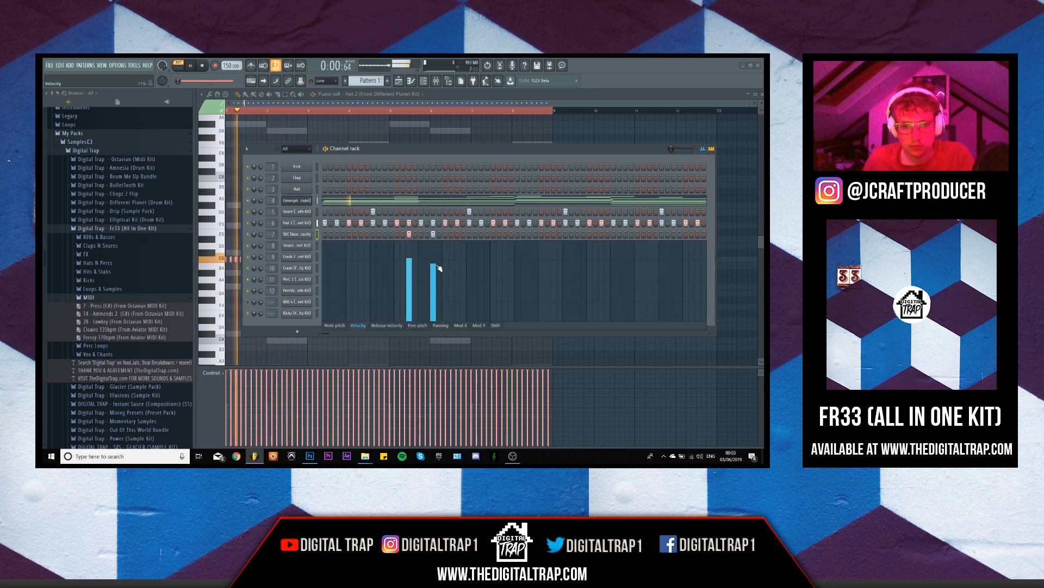
pyautogui.click(434, 278)
pyautogui.click(702, 149)
pyautogui.press('space')
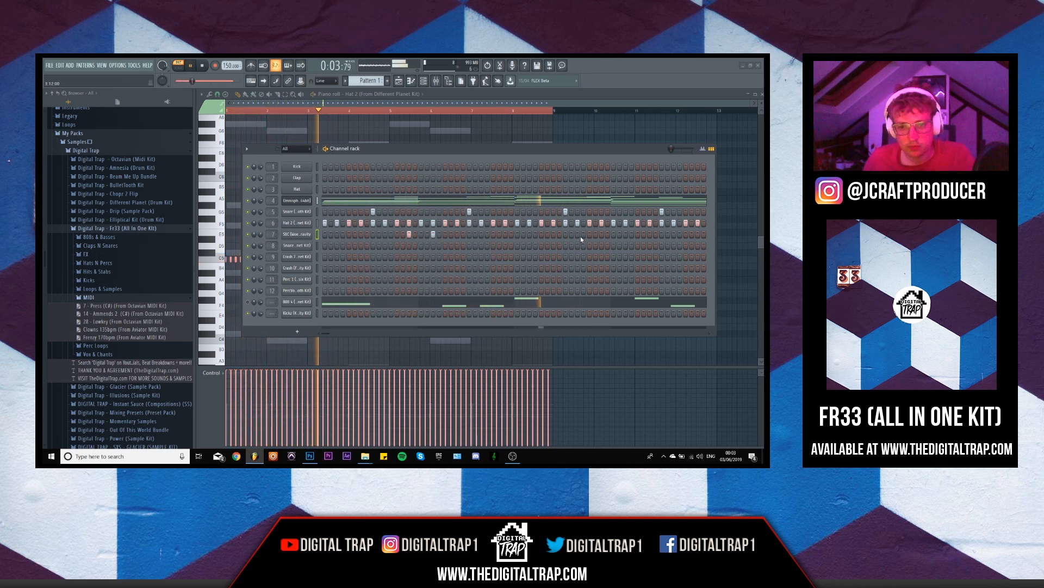
# Step: Duplicate the two No Gravity hits four bars on in the piano roll, and place a Snare 4 hit on step 11 of bar 1
pyautogui.click(626, 234)
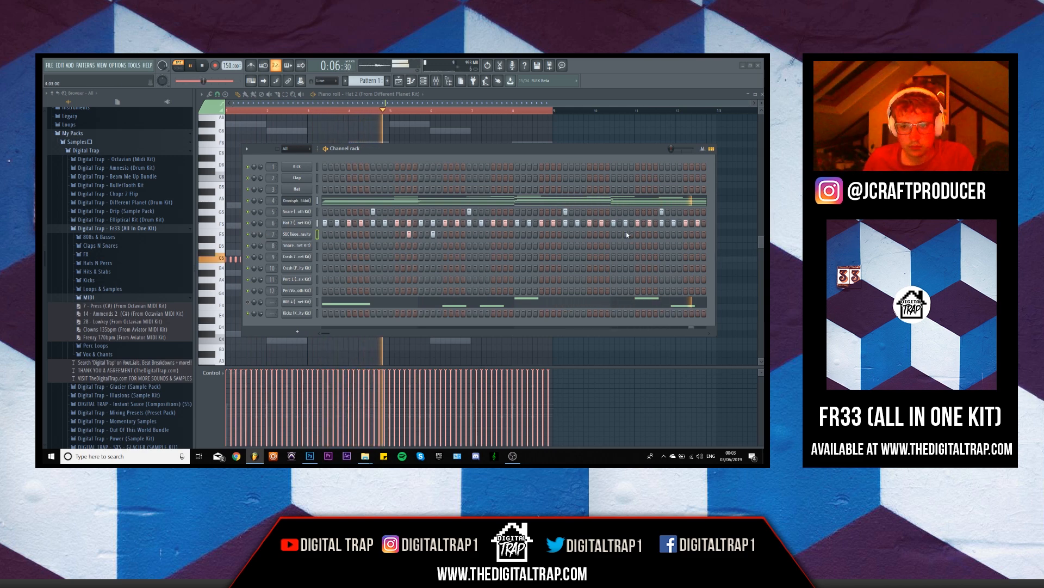
pyautogui.rightClick(298, 235)
pyautogui.click(332, 232)
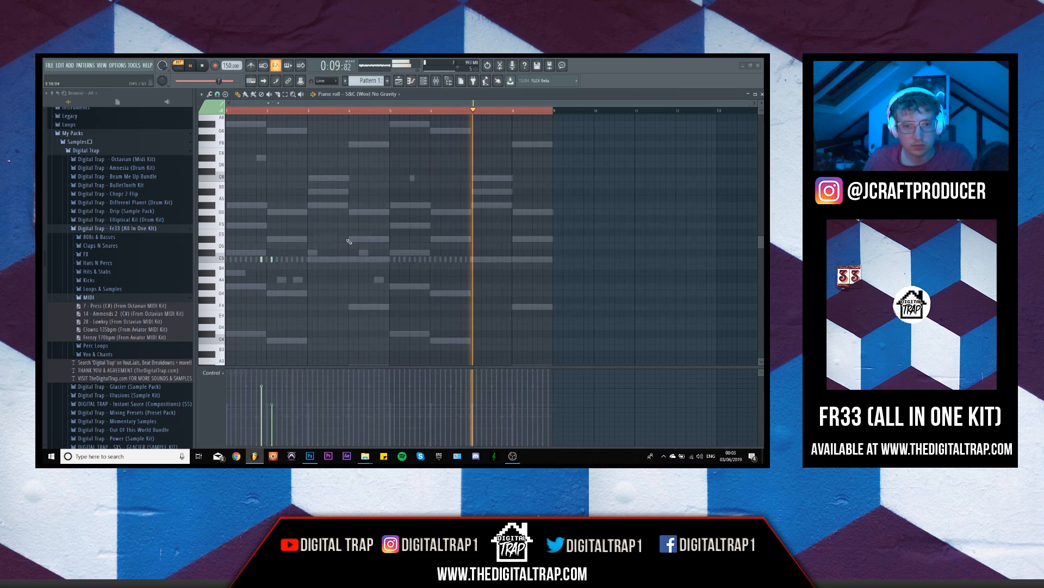
pyautogui.moveTo(261, 259)
pyautogui.mouseDown()
pyautogui.moveTo(399, 294)
pyautogui.moveTo(428, 314)
pyautogui.mouseUp()
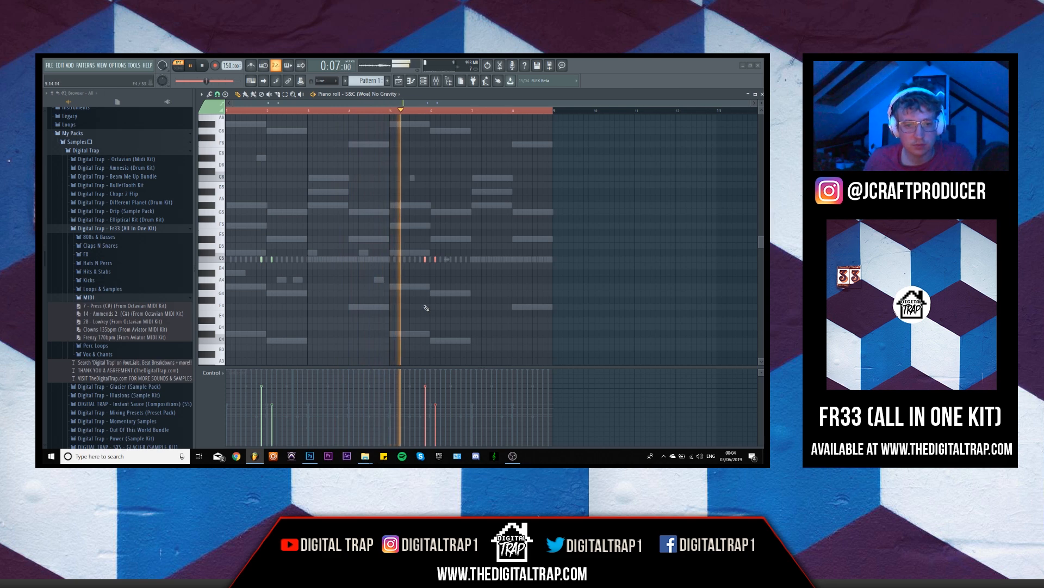
pyautogui.click(424, 83)
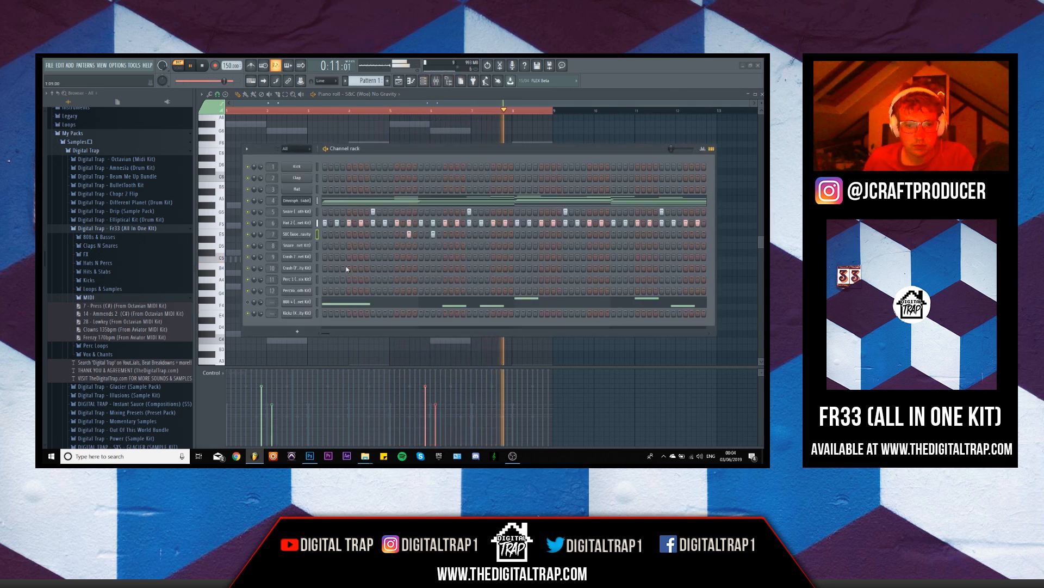
pyautogui.click(385, 245)
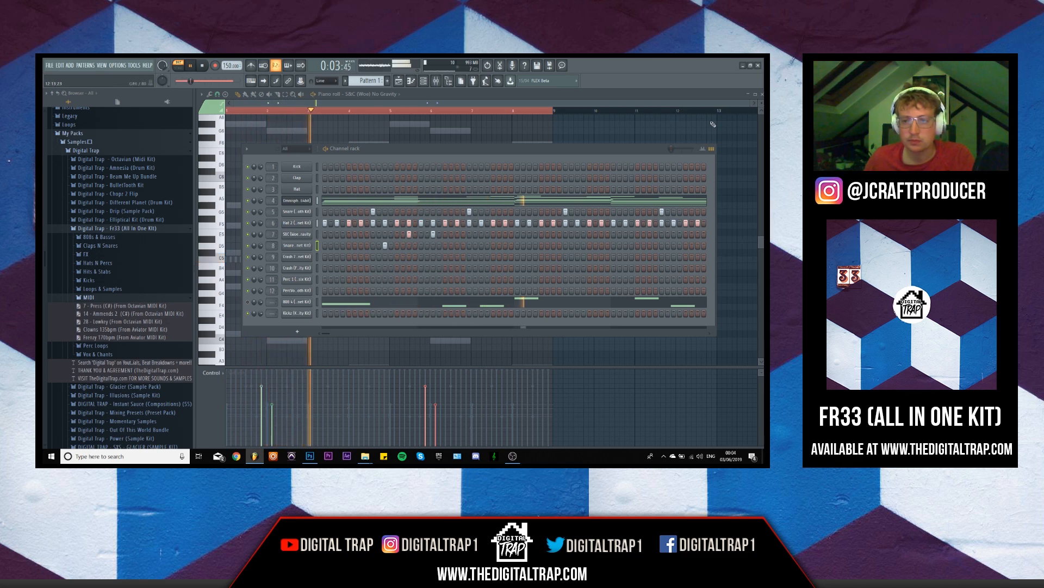
# Step: Close the piano roll and Omnisphere windows, and move the channel rack clear of the FabFilter Pro-Q 2 window
pyautogui.click(761, 94)
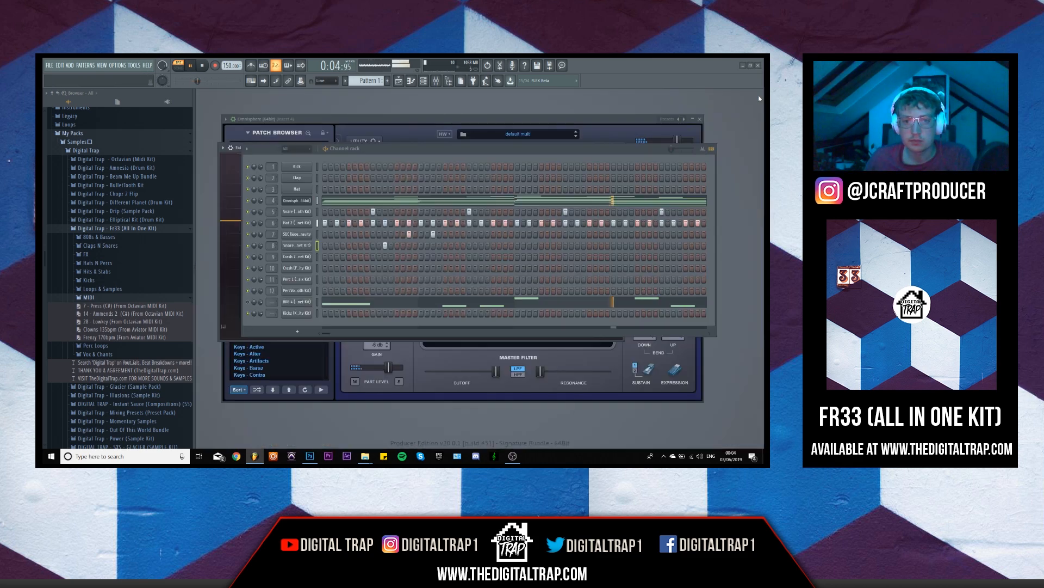
pyautogui.click(701, 119)
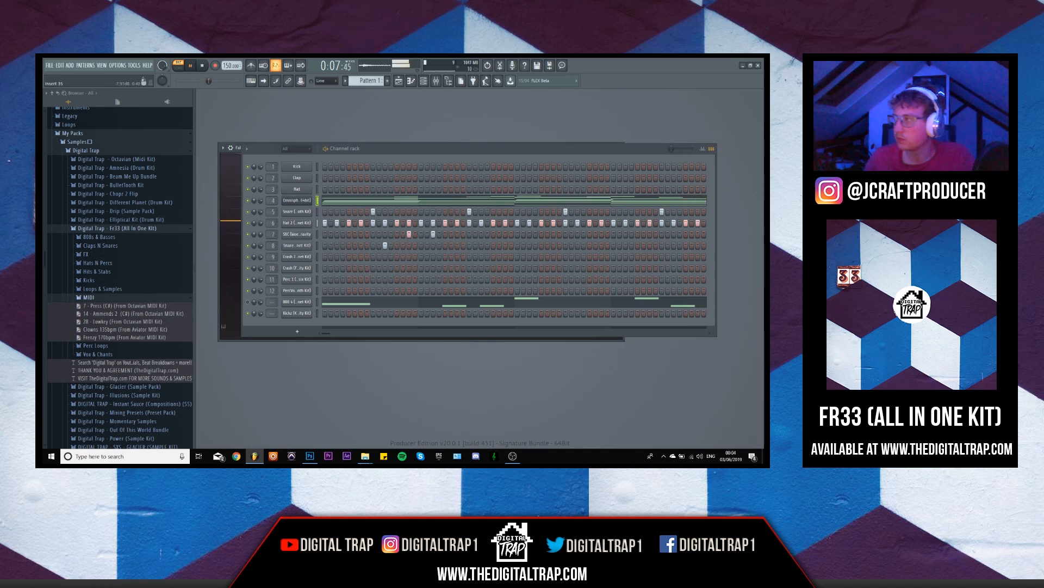
pyautogui.press('Escape')
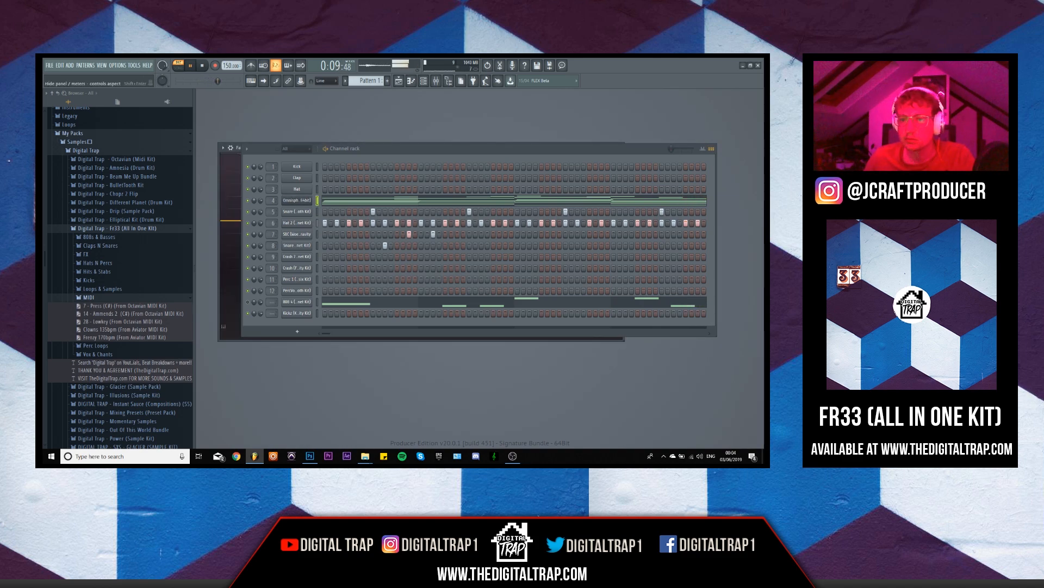
pyautogui.moveTo(579, 149); pyautogui.dragTo(543, 375)
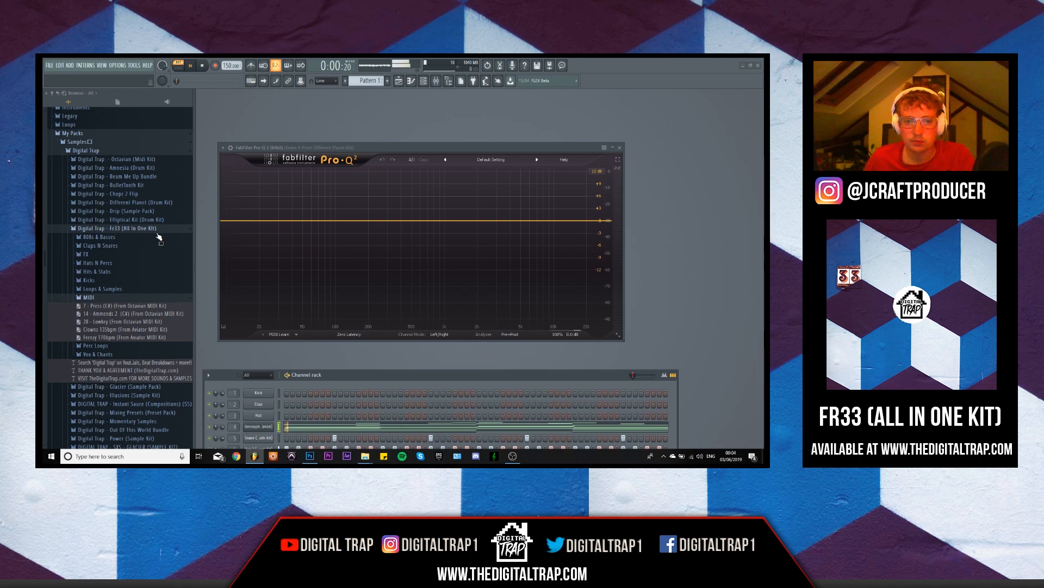
# Step: Cut the lows in FabFilter Pro-Q 2 with a -30 dB low shelf at about 187 Hz while checking playback
pyautogui.moveTo(225, 226); pyautogui.dragTo(344, 245)
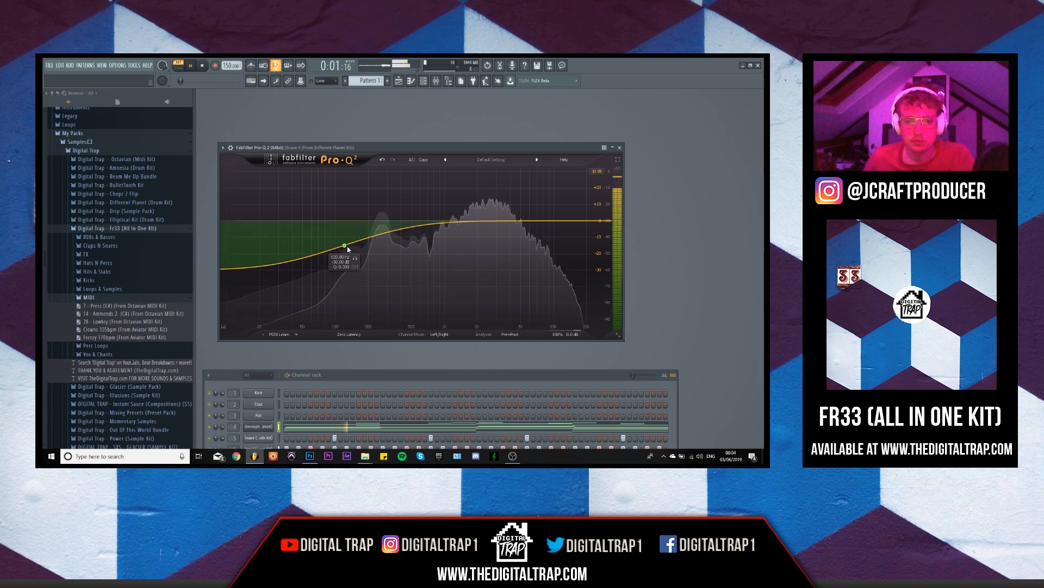
pyautogui.press('space')
pyautogui.moveTo(345, 246); pyautogui.dragTo(371, 294)
pyautogui.press('space')
pyautogui.press('space')
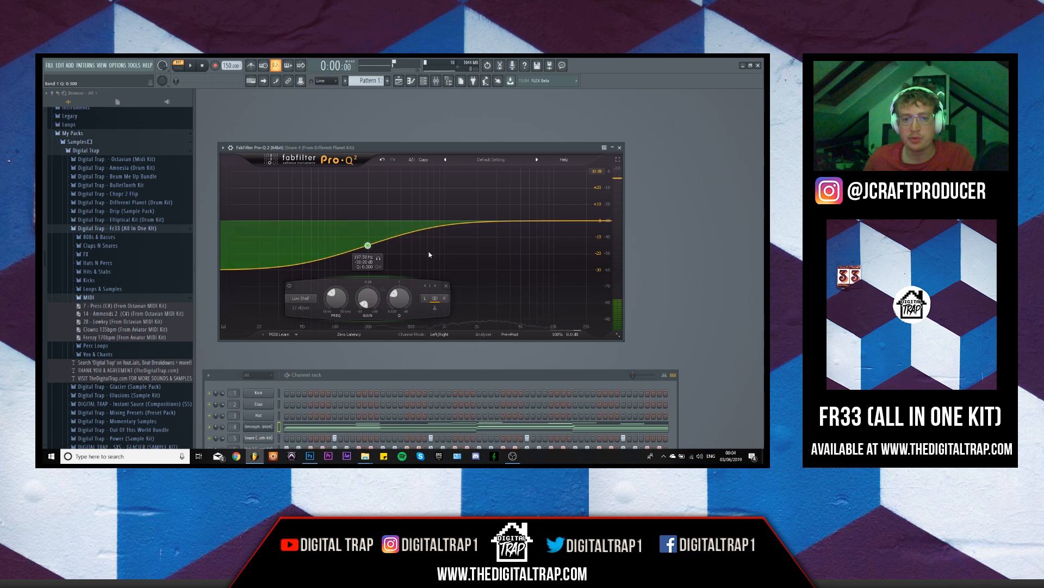
# Step: Close the equalizer, show the playlist, and bring the channel rack back in front of it with the pattern playing
pyautogui.click(619, 148)
pyautogui.press('space')
pyautogui.moveTo(458, 370); pyautogui.dragTo(483, 318)
pyautogui.click(401, 81)
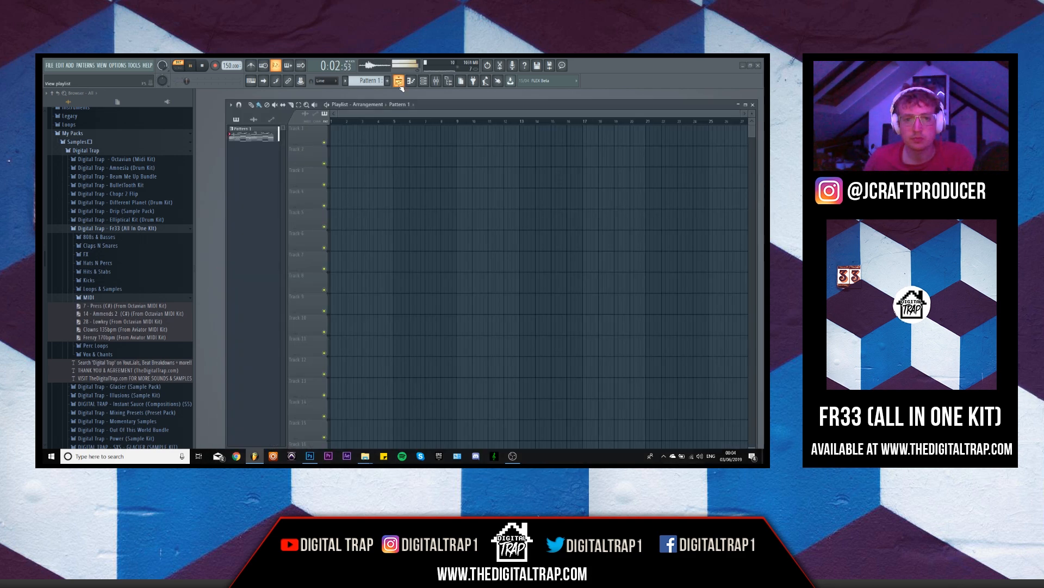
pyautogui.moveTo(417, 105); pyautogui.dragTo(411, 97)
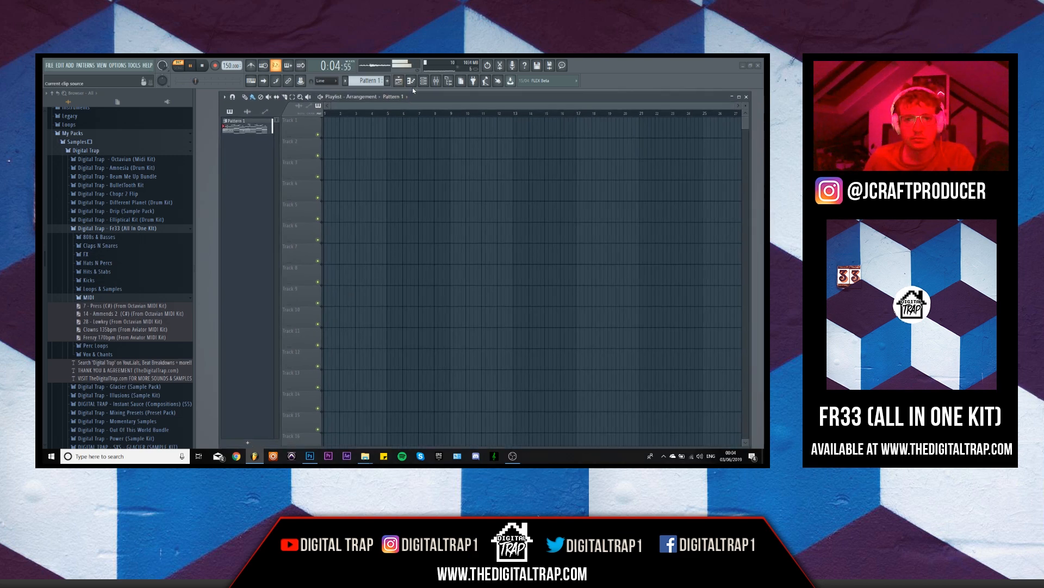
pyautogui.click(423, 82)
pyautogui.moveTo(412, 323); pyautogui.dragTo(424, 152)
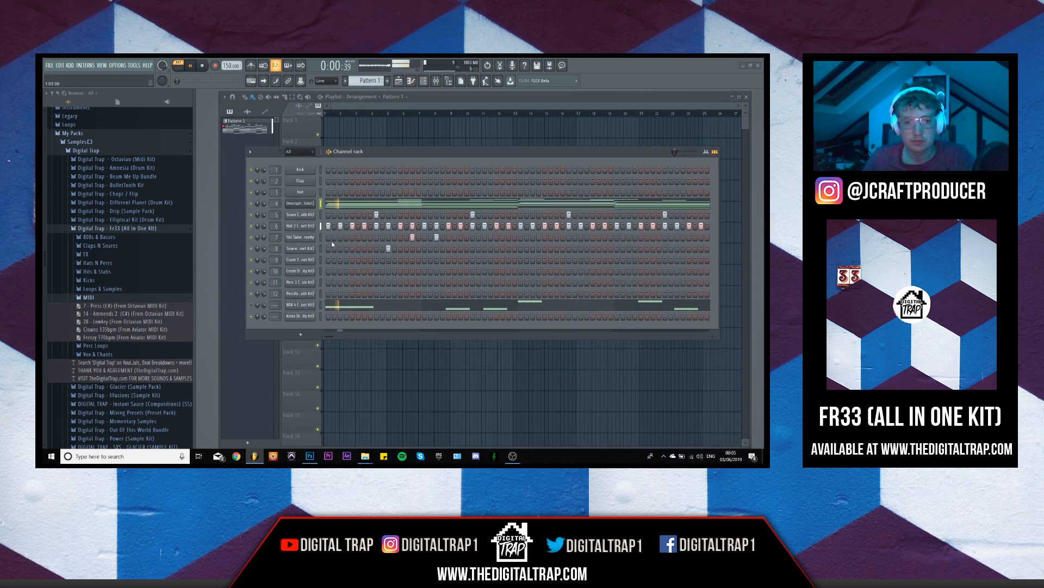
# Step: Duplicate the Snare 4 hit to step 11 of bar 5 in its piano roll, and return to the channel rack
pyautogui.rightClick(314, 248)
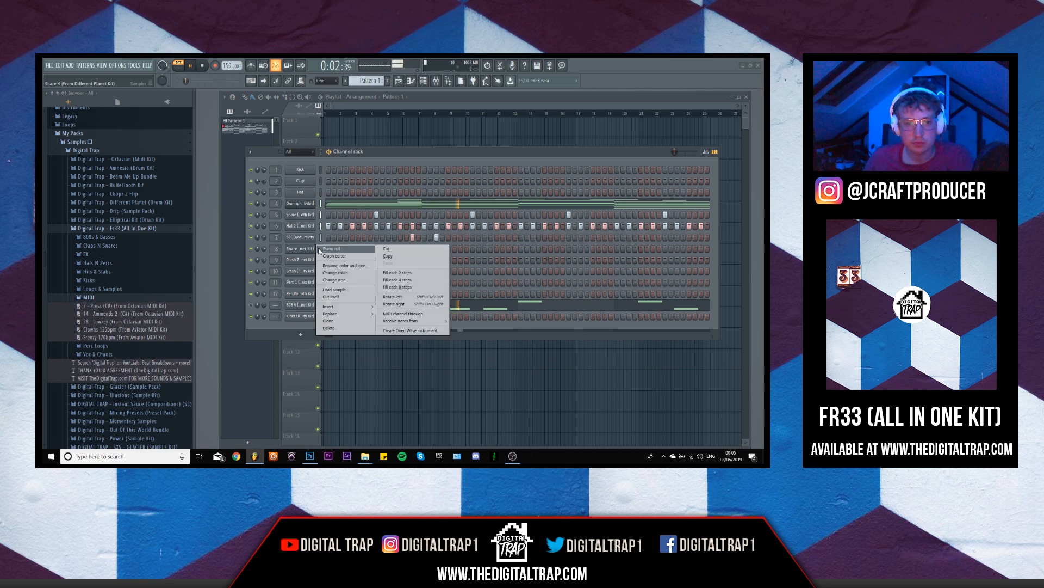
pyautogui.click(320, 250)
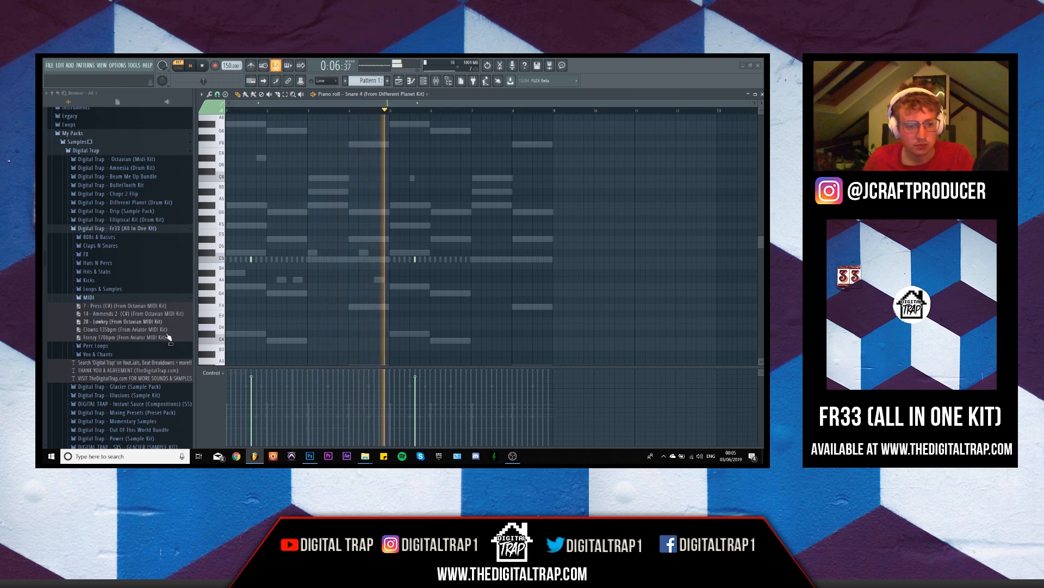
pyautogui.click(430, 82)
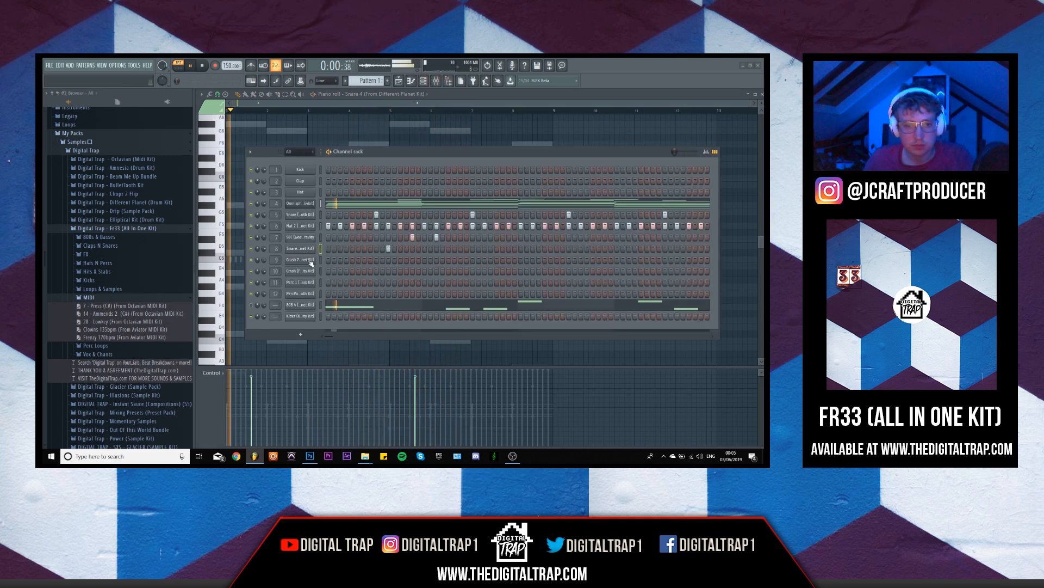
# Step: Place a hit of the channel 9 crash on step 1 and of the channel 10 crash on step 33
pyautogui.click(327, 259)
pyautogui.press('space')
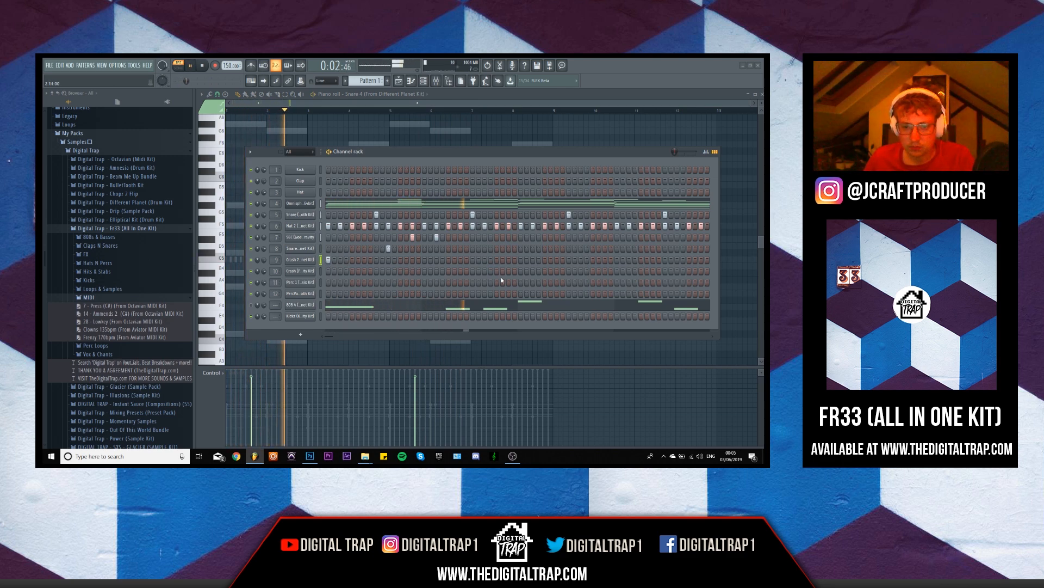
pyautogui.click(526, 271)
pyautogui.click(521, 272)
pyautogui.rightClick(525, 273)
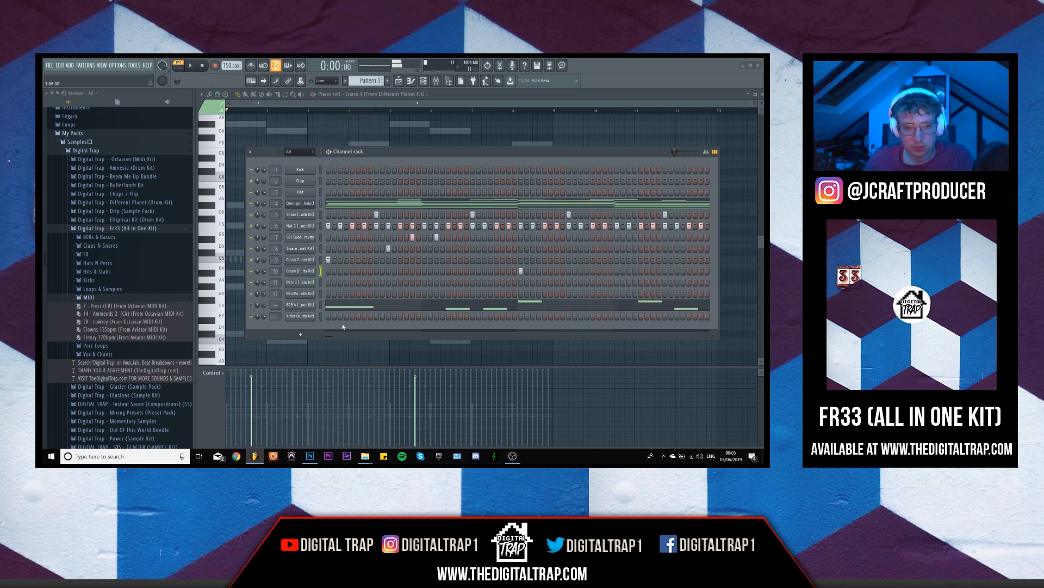
# Step: Try a hit of the channel 11 Perc sound on step 5 against the playing pattern
pyautogui.press('space')
pyautogui.click(353, 283)
pyautogui.press('space')
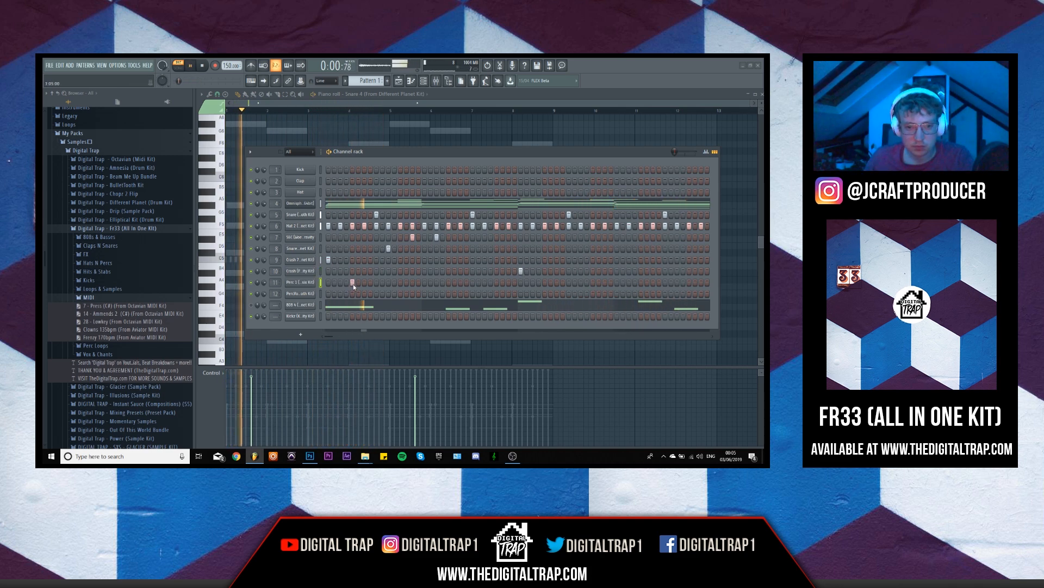
pyautogui.rightClick(353, 284)
pyautogui.press('space')
pyautogui.press('space')
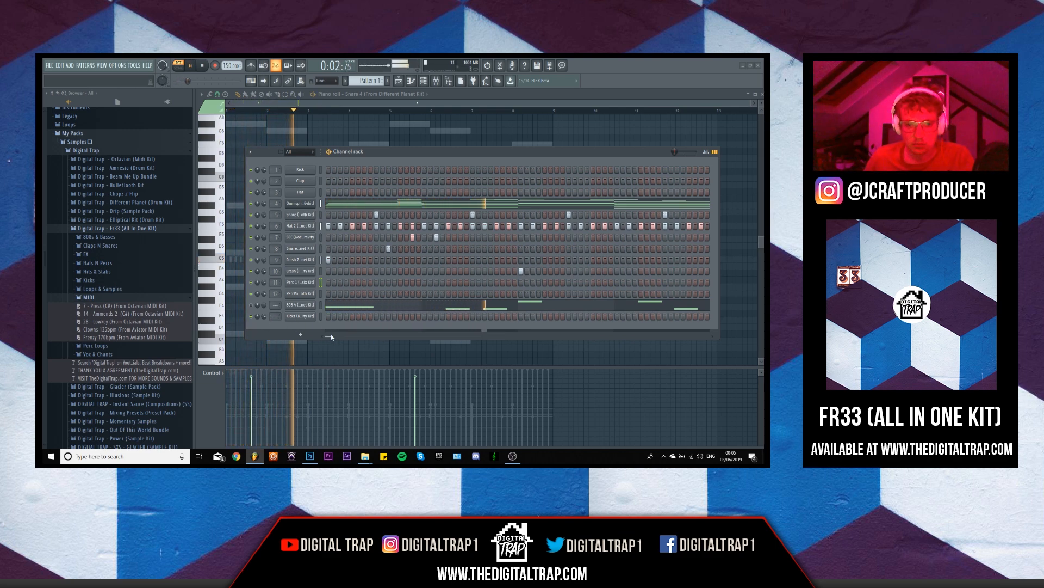
# Step: Place a channel 11 Perc hit on step 9 of bar 4 and a channel 12 percussion hit on step 9 of bar 8
pyautogui.click(455, 282)
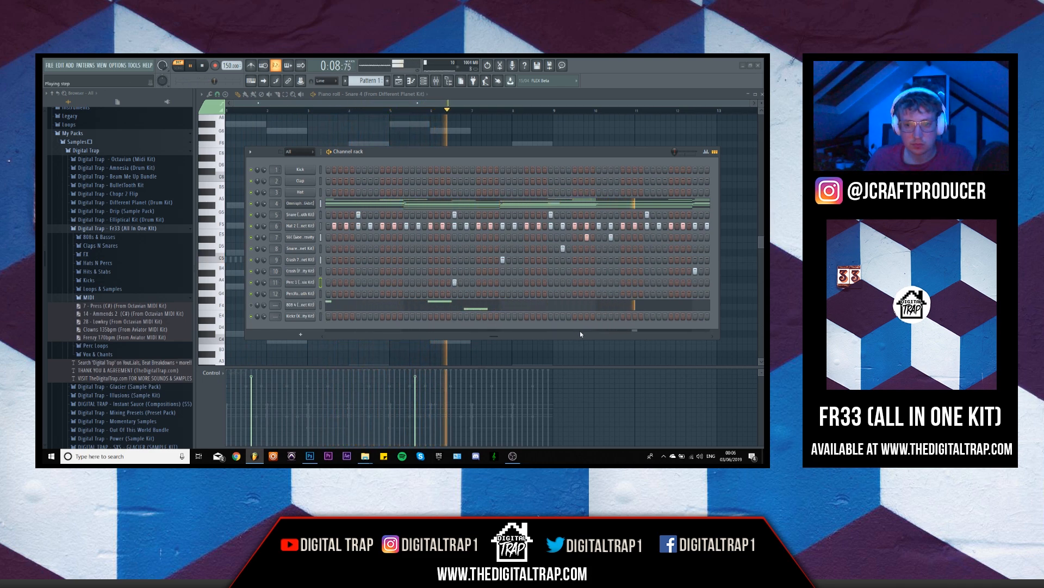
pyautogui.moveTo(496, 335); pyautogui.dragTo(700, 359)
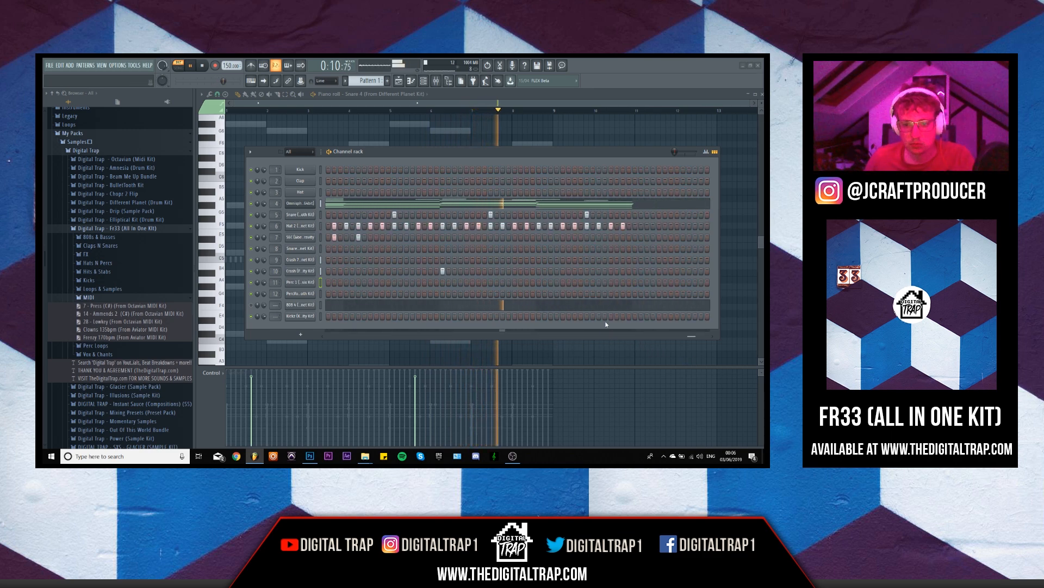
pyautogui.click(587, 293)
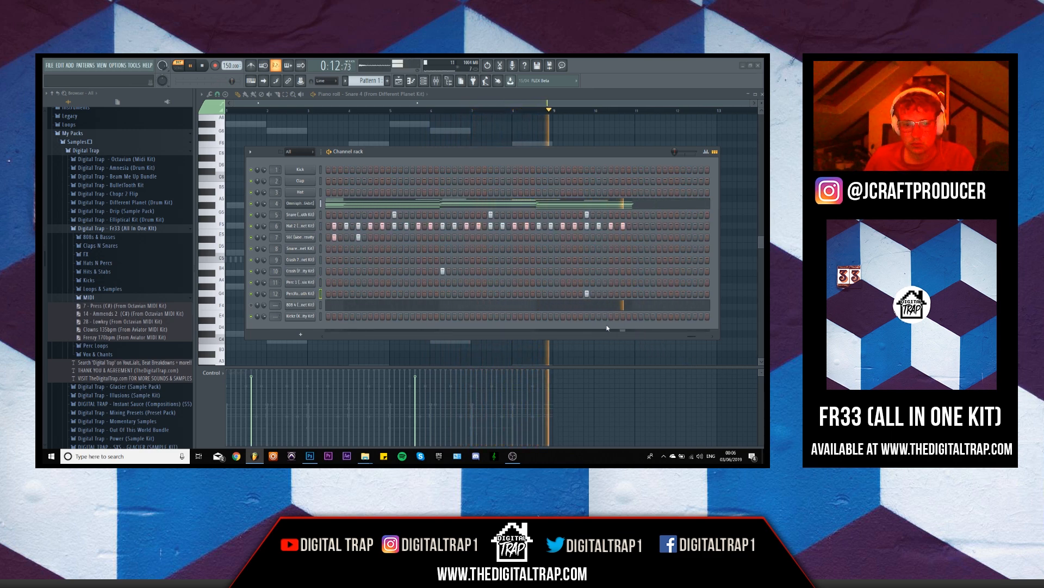
# Step: Swap the bar 8 percussion hit to channel 11 and place a channel 12 percussion hit on step 5 of bar 1
pyautogui.press('space')
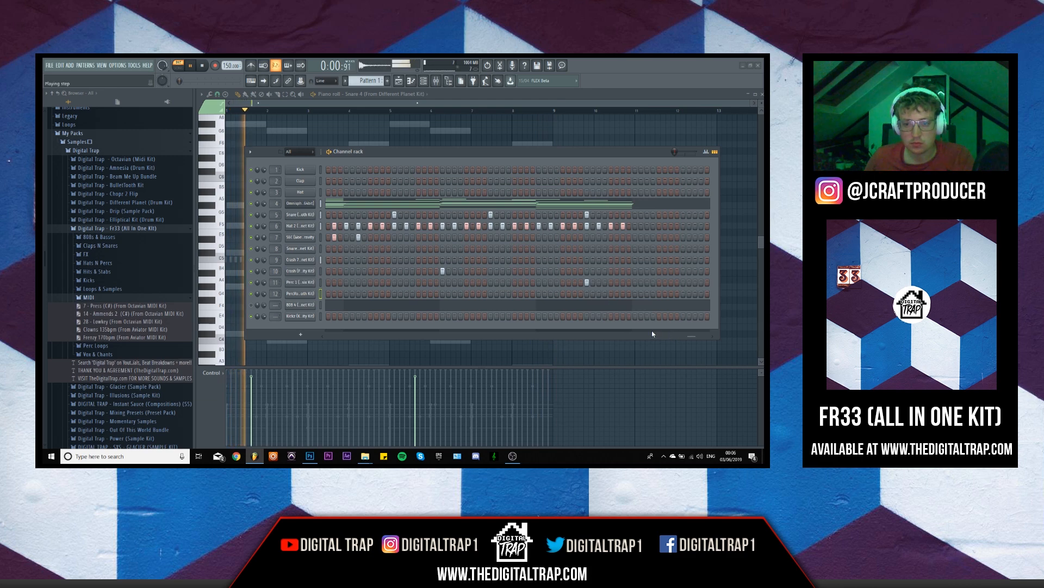
pyautogui.moveTo(695, 337); pyautogui.dragTo(312, 342)
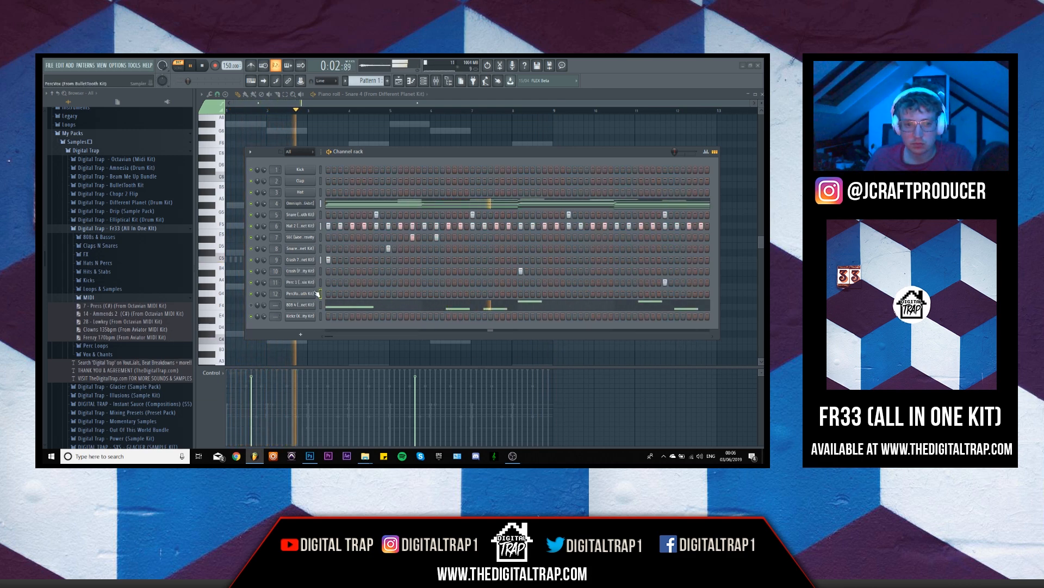
pyautogui.click(352, 294)
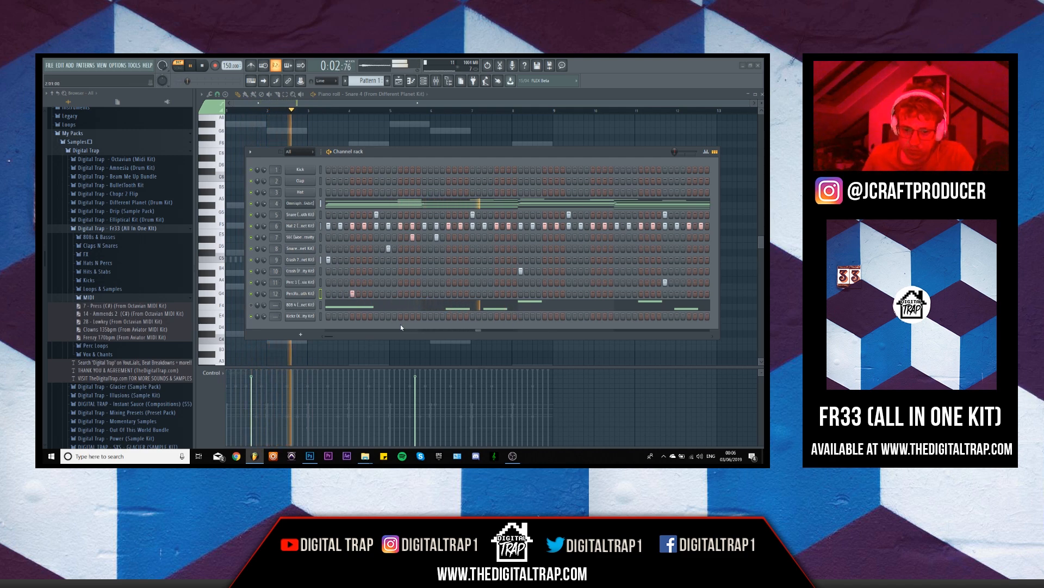
pyautogui.moveTo(331, 336)
pyautogui.mouseDown()
pyautogui.moveTo(361, 339)
pyautogui.moveTo(334, 337)
pyautogui.mouseUp()
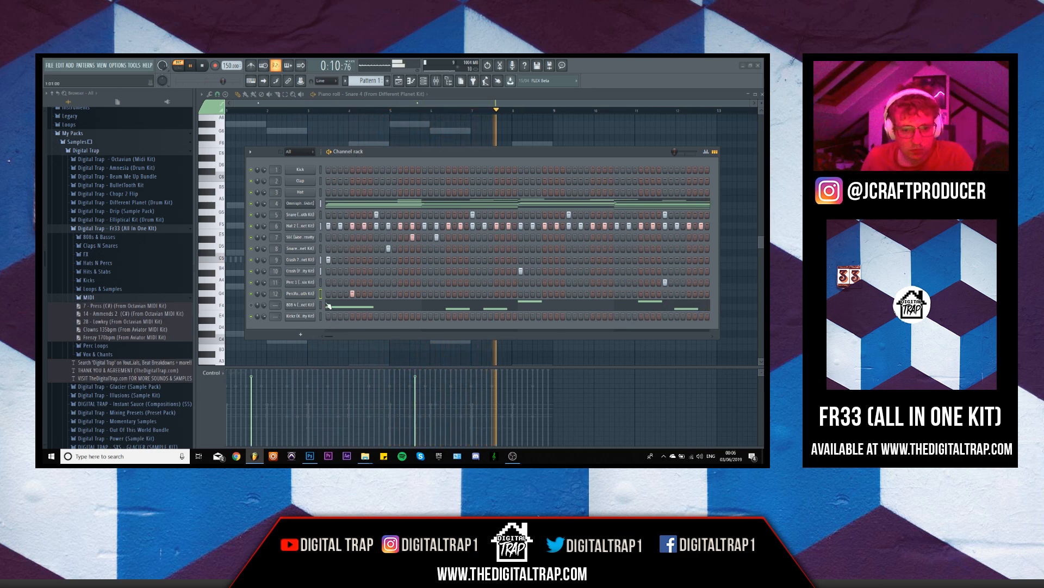
# Step: Look over the channel 4 Omnisphere notes and the 808 notes in the piano roll
pyautogui.rightClick(303, 202)
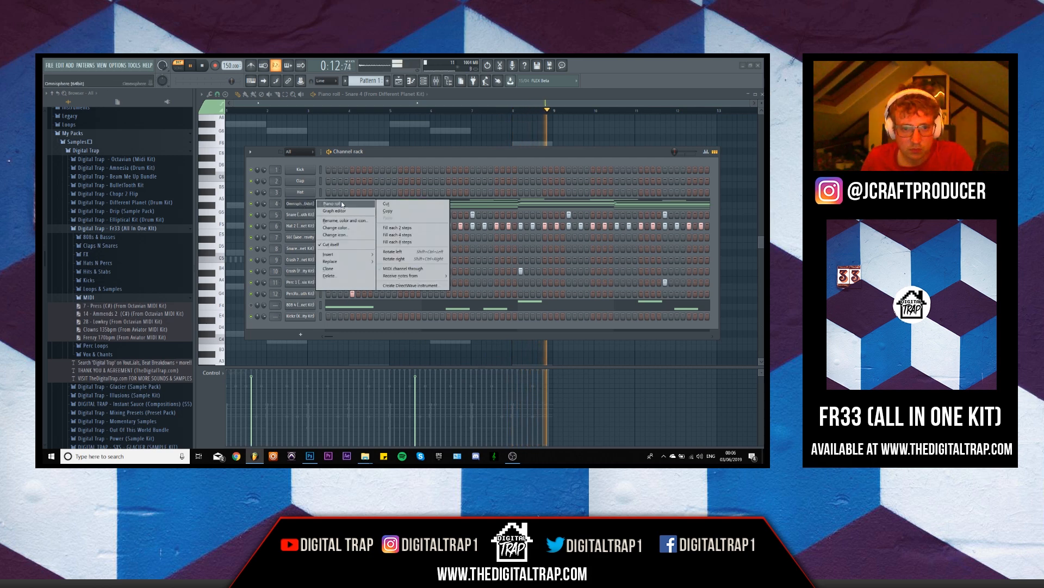
pyautogui.click(327, 204)
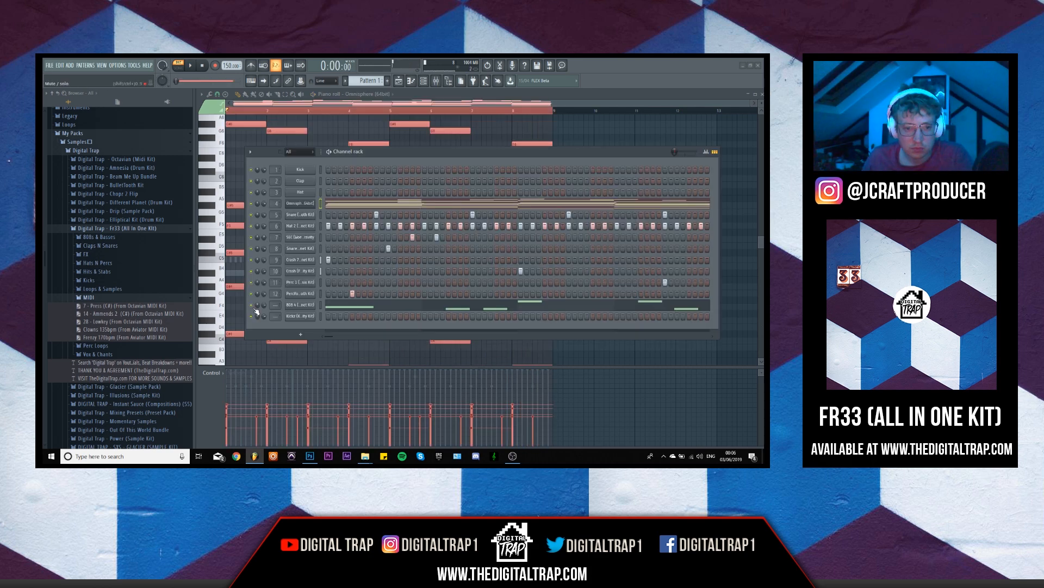
pyautogui.rightClick(314, 304)
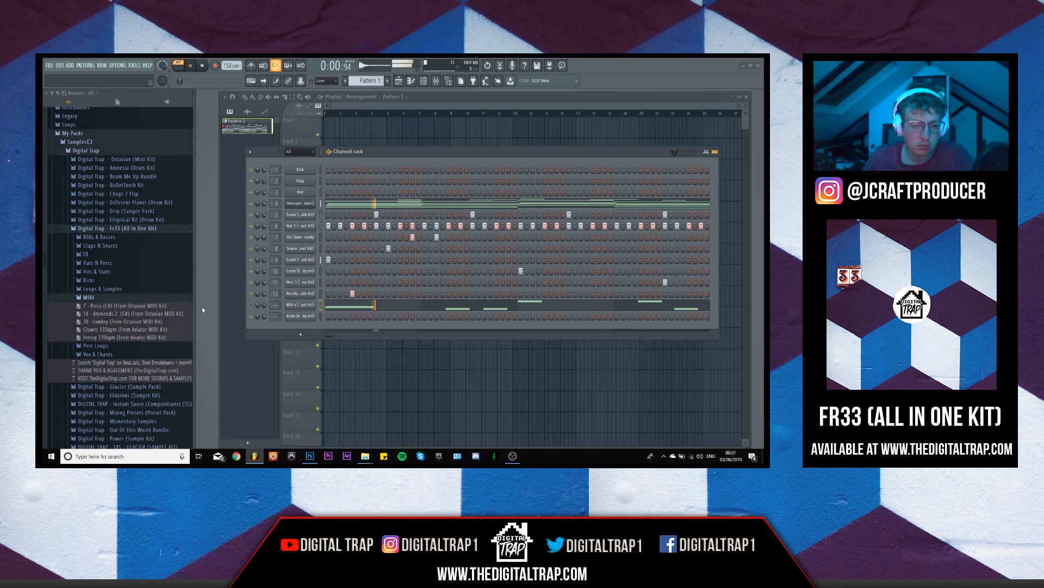
# Step: Preview the kick samples in the kit's Kicks folder, from Kick (Block) to Kickz (Krisp)
pyautogui.click(87, 297)
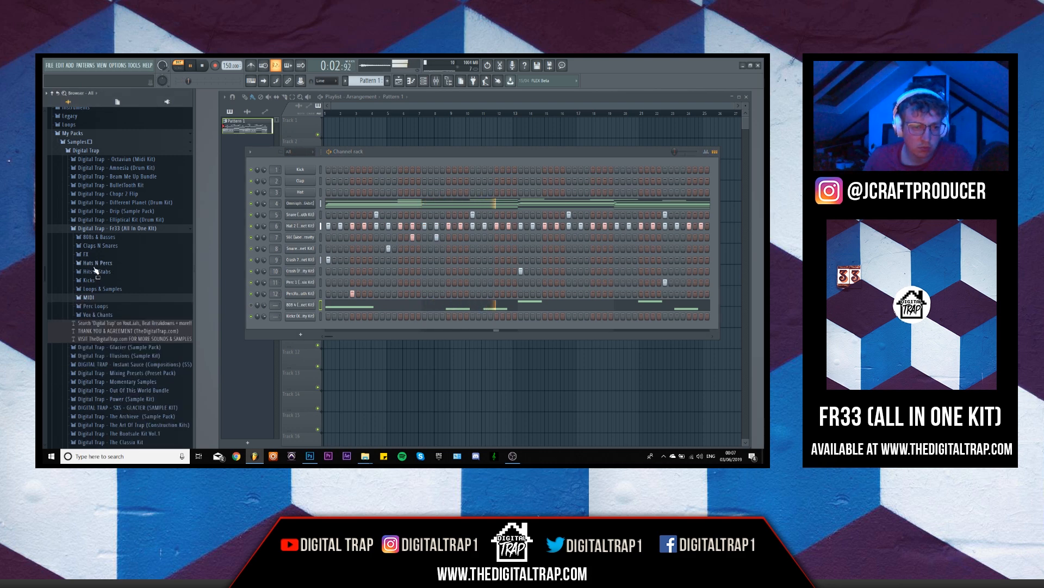
pyautogui.click(93, 281)
pyautogui.press('space')
pyautogui.click(96, 306)
pyautogui.click(107, 297)
pyautogui.click(111, 321)
pyautogui.click(113, 359)
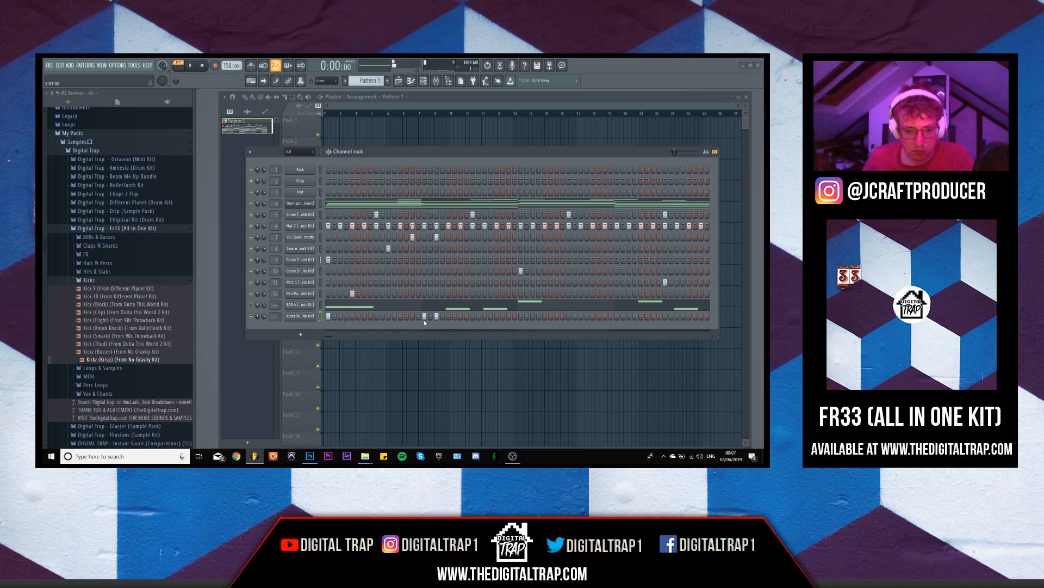
# Step: Place Kickz (Krisp) hits on steps 1, 19, 21 and 33, trying alternative positions around bar 2 against the pattern
pyautogui.click(439, 315)
pyautogui.press('space')
pyautogui.press('space')
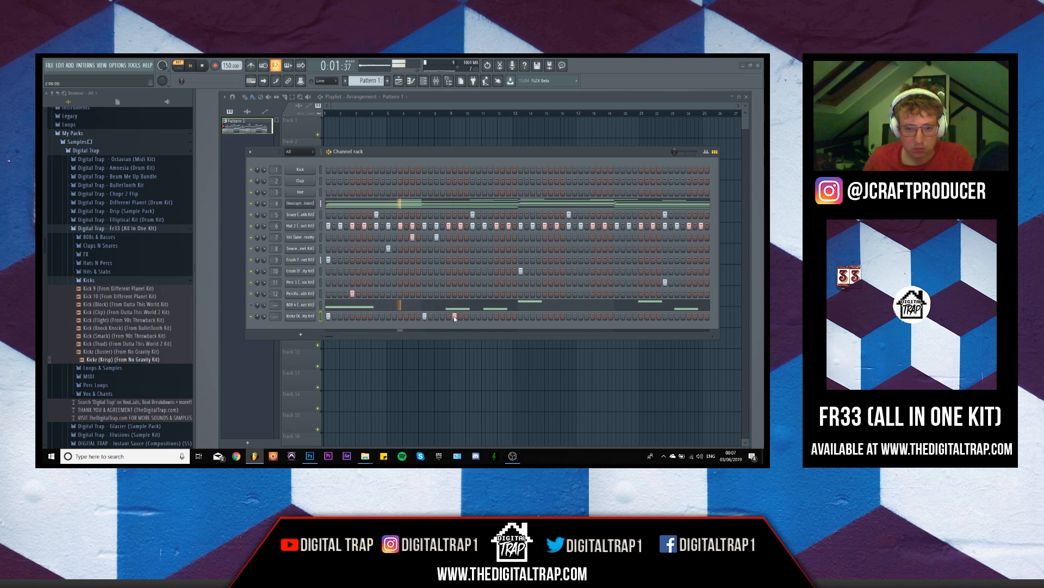
pyautogui.moveTo(460, 316); pyautogui.dragTo(466, 317)
pyautogui.click(466, 316)
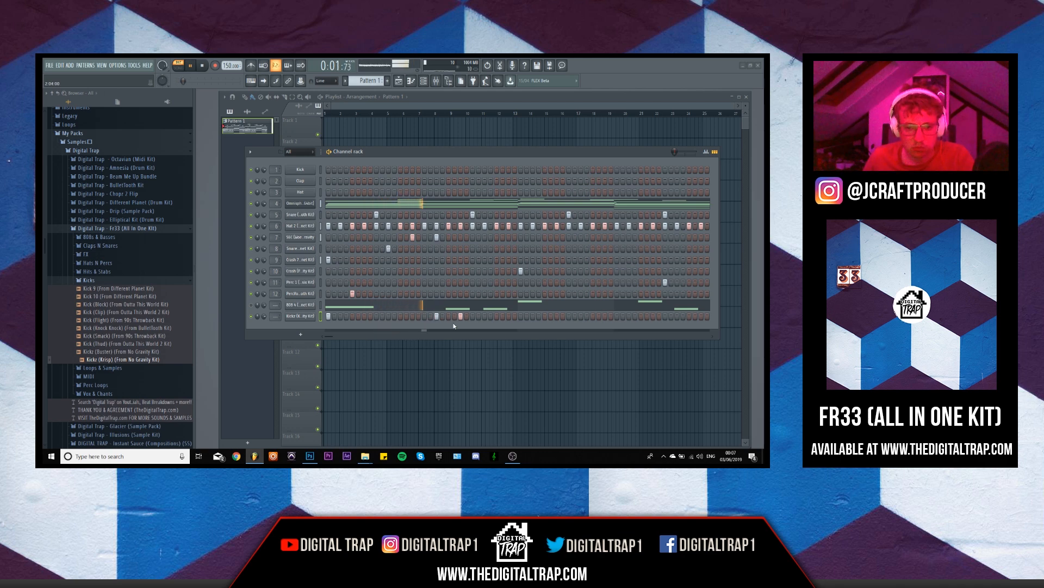
pyautogui.click(446, 317)
pyautogui.click(458, 316)
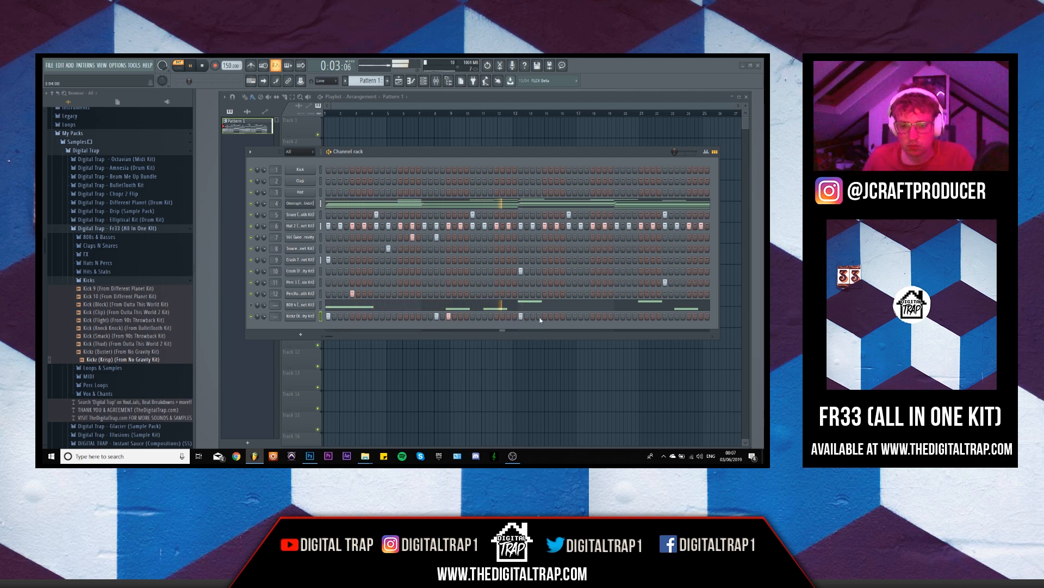
# Step: Add Kickz (Krisp) hits on steps 5 and 11 of bar 4
pyautogui.click(641, 316)
pyautogui.press('space')
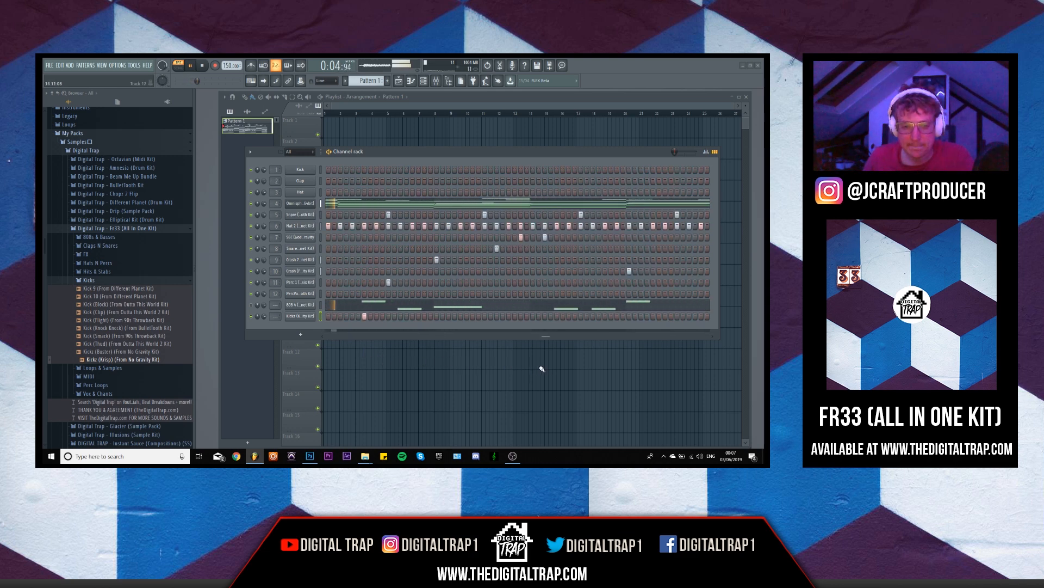
pyautogui.click(399, 315)
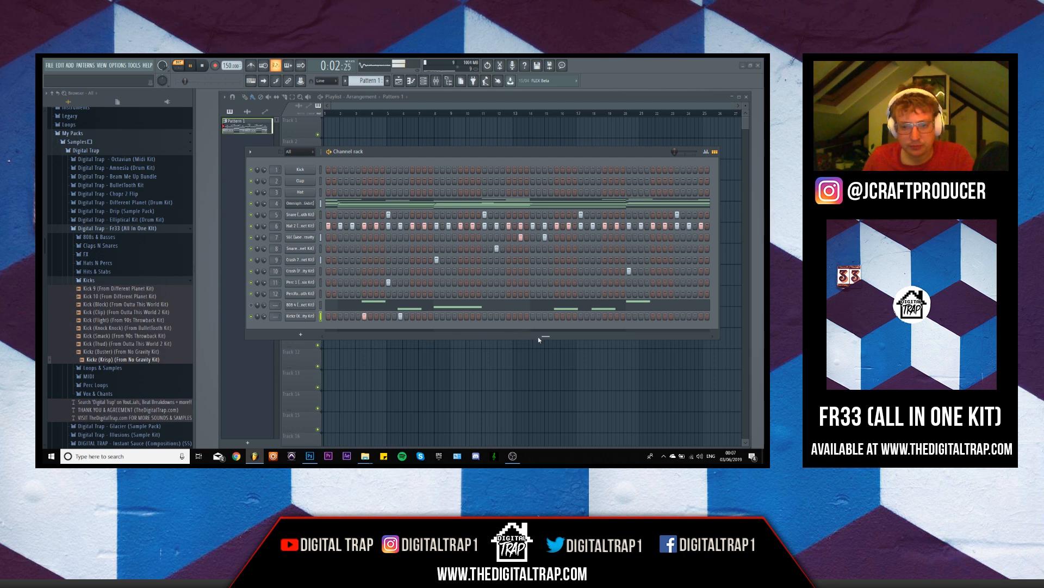
pyautogui.moveTo(544, 338); pyautogui.dragTo(465, 336)
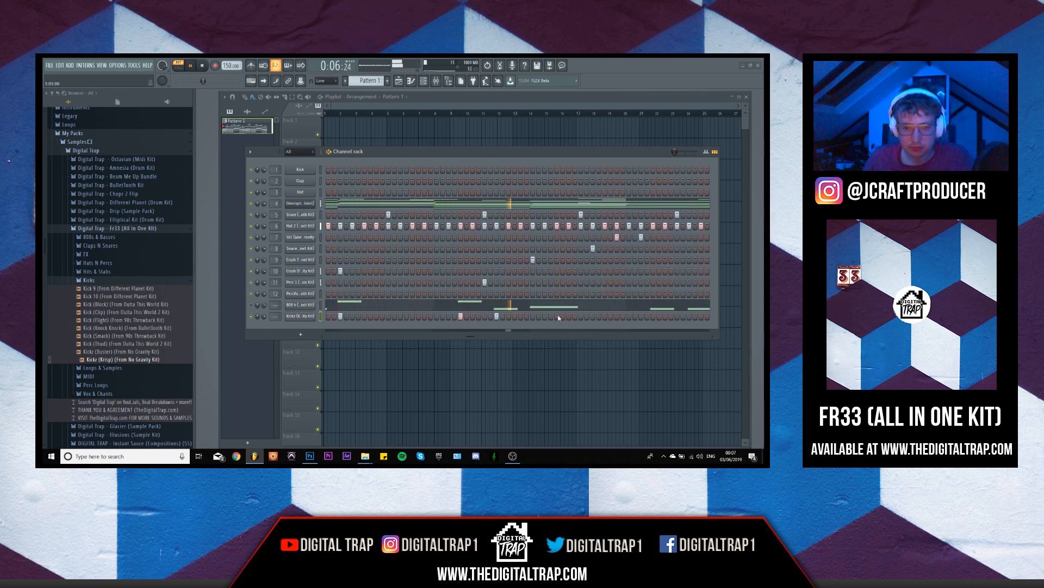
# Step: Duplicate the Kickz (Krisp) hits of bars 1 to 4 into bars 5 to 8 in the piano roll
pyautogui.rightClick(291, 316)
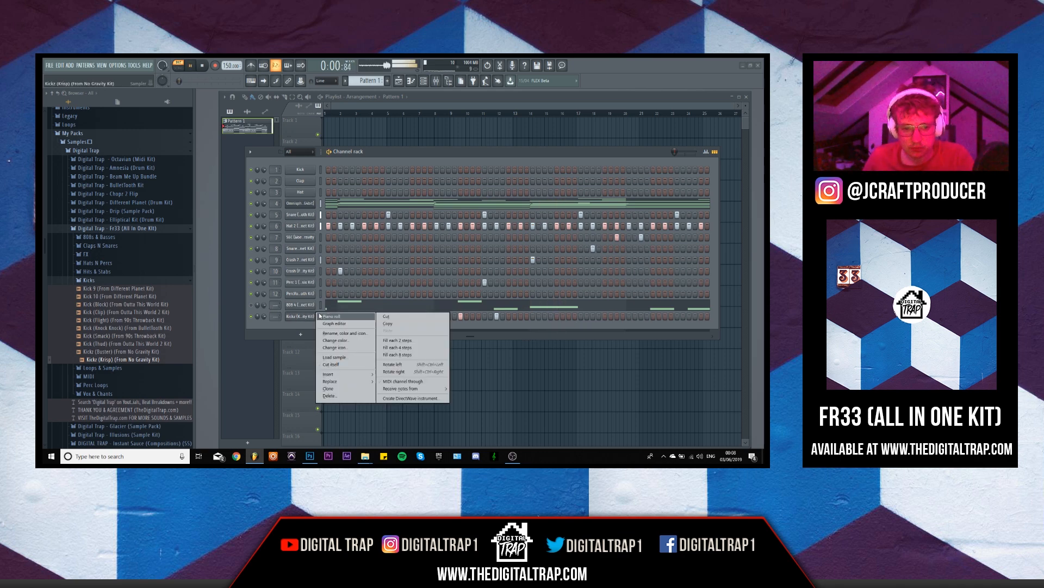
pyautogui.click(313, 320)
pyautogui.moveTo(442, 223); pyautogui.dragTo(226, 321)
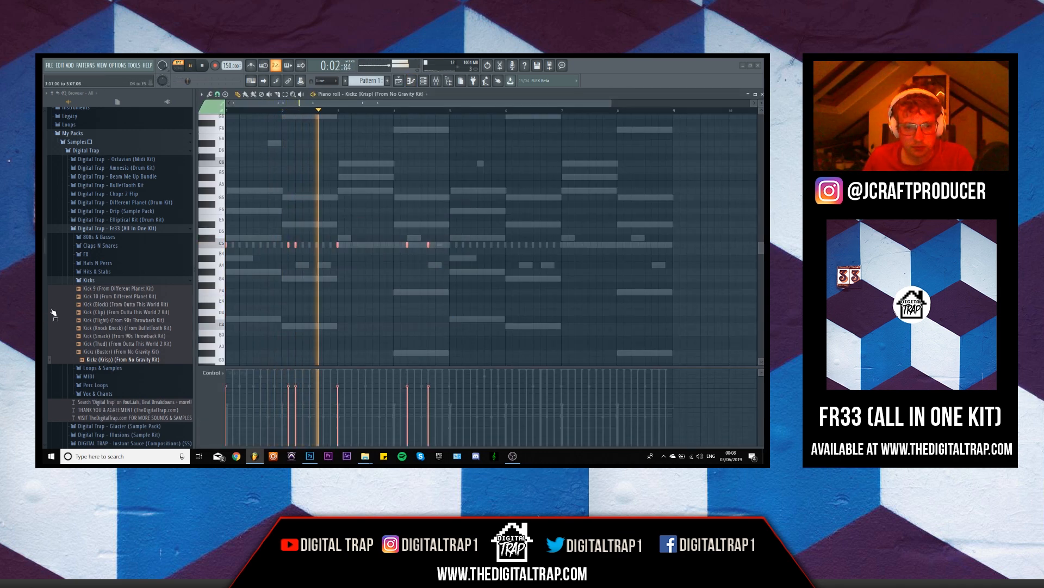
pyautogui.moveTo(226, 245); pyautogui.dragTo(450, 249)
# Step: Raise the velocity of all the kick hits to the maximum and return to the channel rack
pyautogui.moveTo(675, 208); pyautogui.dragTo(67, 316)
pyautogui.keyDown('alt'); pyautogui.scroll(5, 413, 306); pyautogui.keyUp('alt')
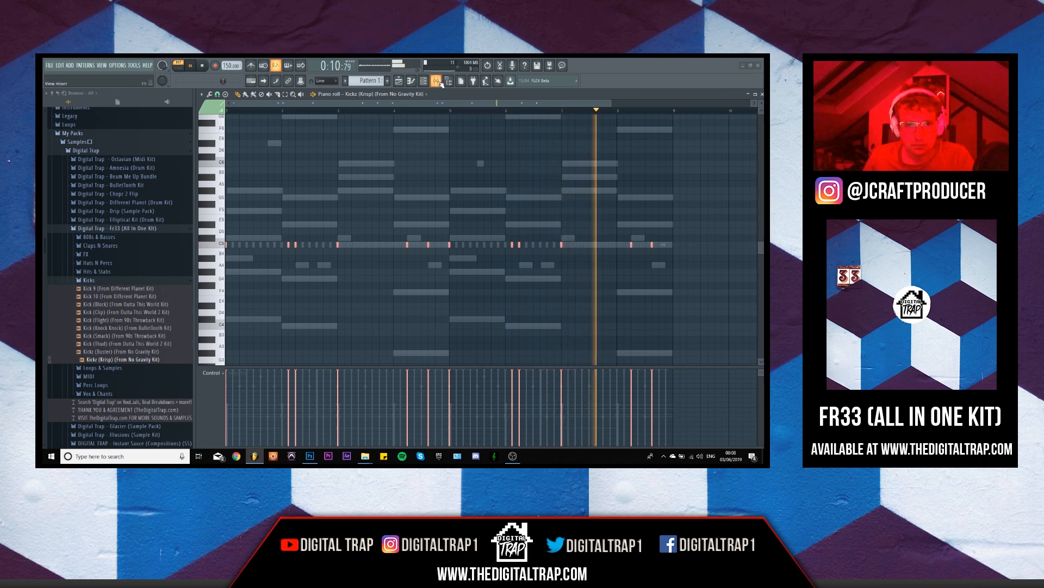
pyautogui.click(399, 82)
pyautogui.click(423, 82)
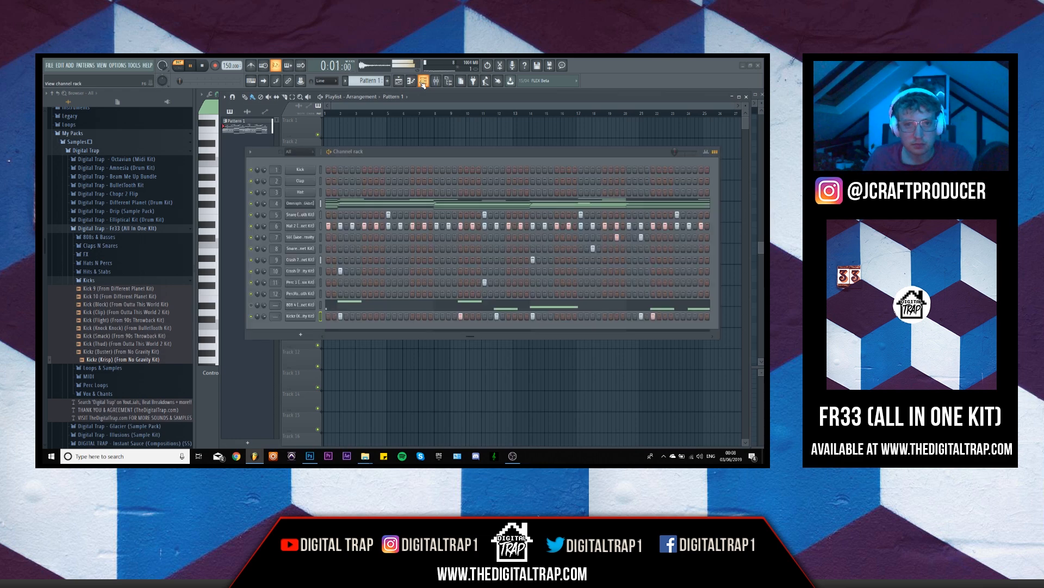
# Step: Collapse the Kicks folder, hide the channel rack and split Pattern 1 by channel
pyautogui.click(99, 280)
pyautogui.moveTo(373, 150); pyautogui.dragTo(380, 259)
pyautogui.press('space')
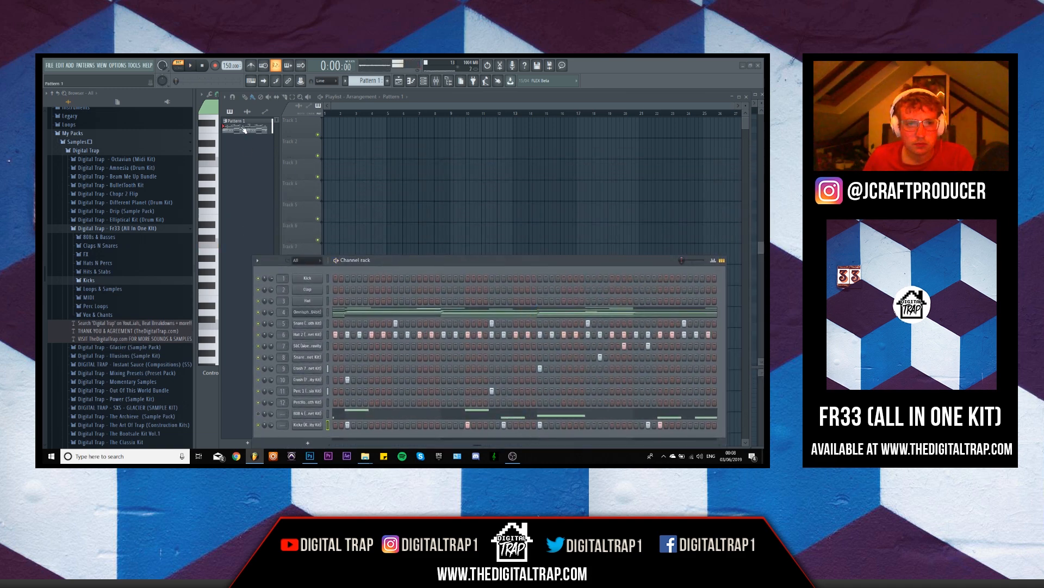
pyautogui.press('F6')
pyautogui.rightClick(242, 129)
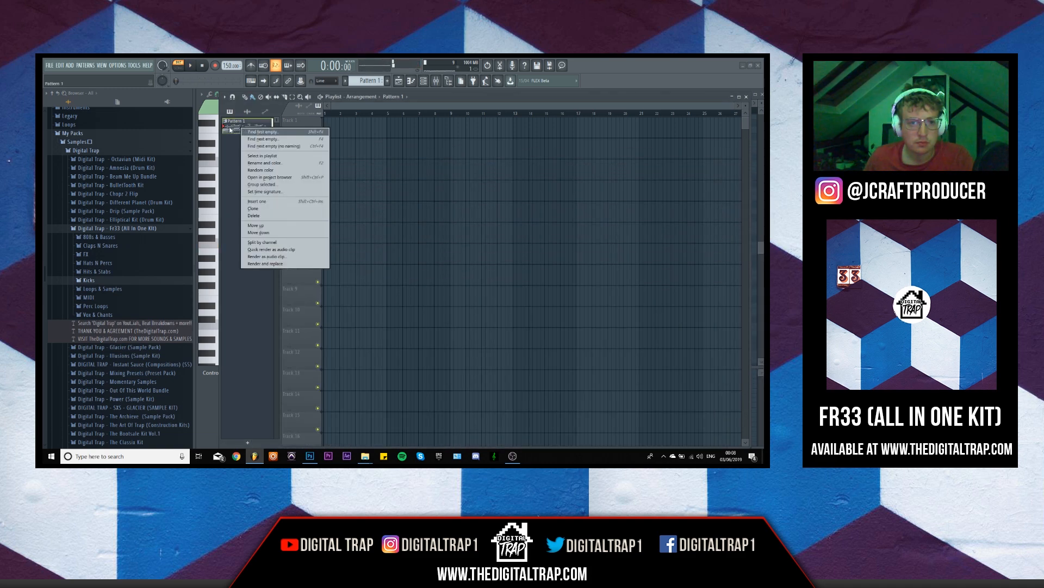
pyautogui.click(262, 242)
# Step: Place all the split channel patterns at bar 1 on tracks 1 to 11 of the playlist and play the song
pyautogui.click(255, 281)
pyautogui.moveTo(266, 132); pyautogui.dragTo(385, 131)
pyautogui.moveTo(260, 129); pyautogui.dragTo(325, 133)
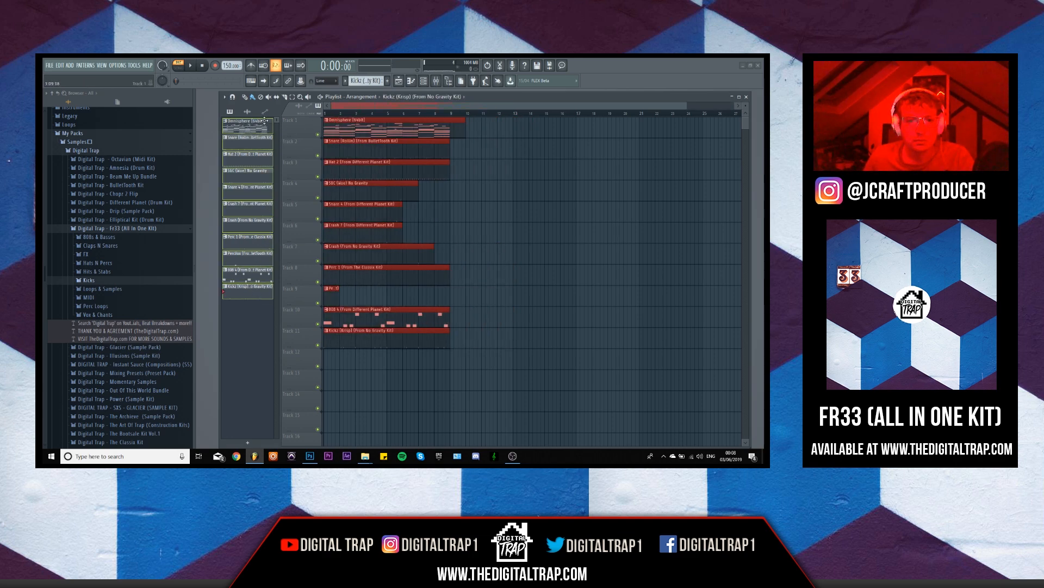
pyautogui.press('space')
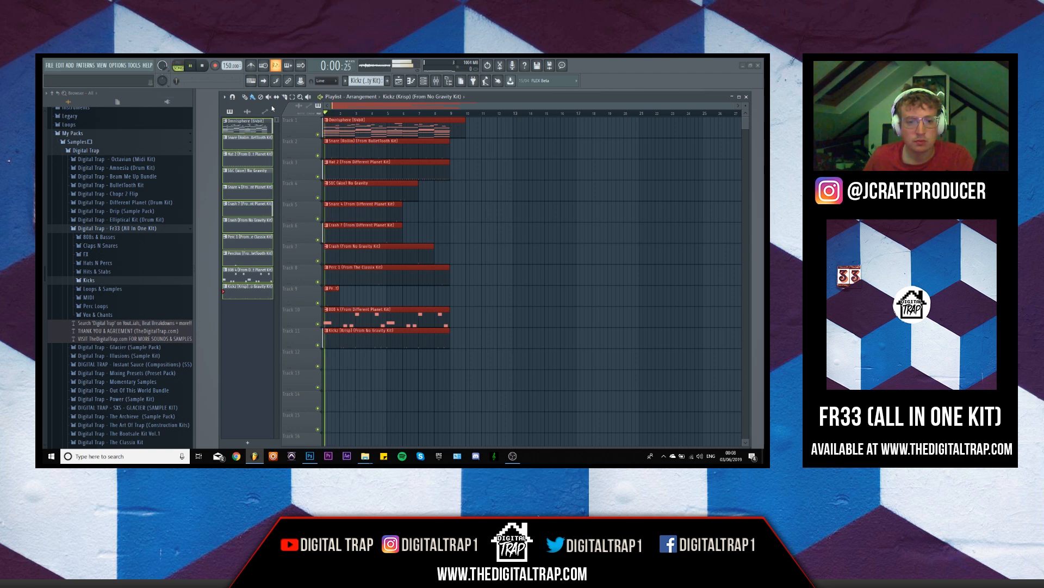
# Step: Shorten the Omnisphere clip to eight bars and duplicate all the clips to bar 9
pyautogui.moveTo(418, 410); pyautogui.dragTo(336, 111)
pyautogui.keyDown('ctrl'); pyautogui.click(504, 129); pyautogui.keyUp('ctrl')
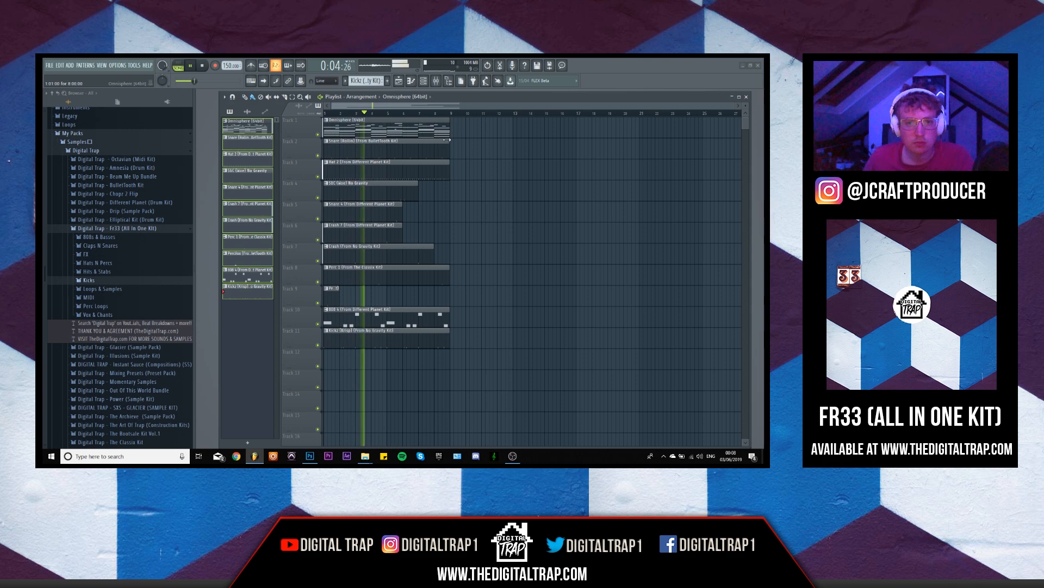
pyautogui.hotkey('ctrl', 'a')
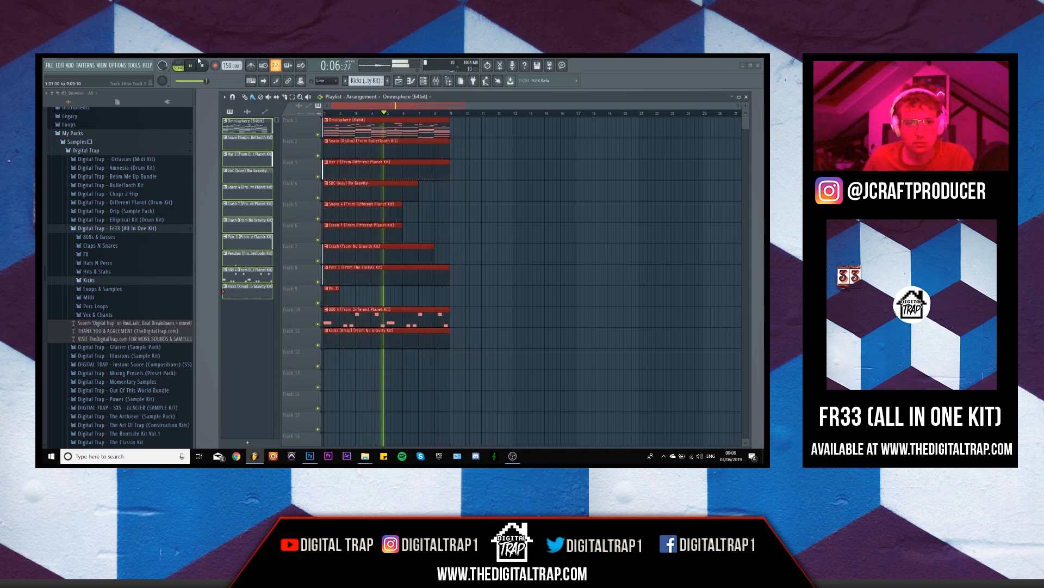
pyautogui.hotkey('ctrl', 'b')
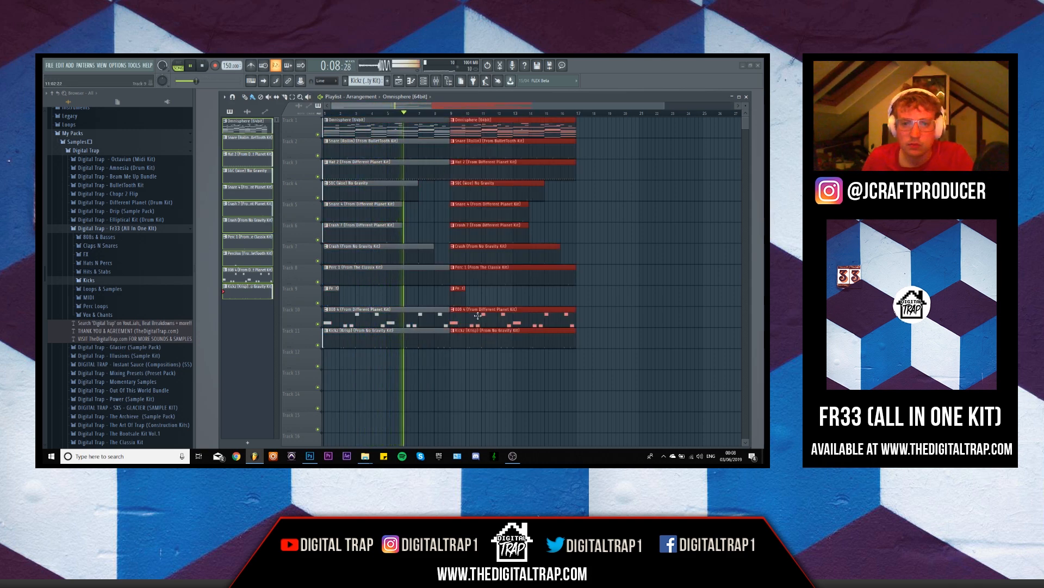
# Step: Delete every clip except the Omnisphere melody from bars 1 to 8 and replay the arrangement
pyautogui.keyDown('ctrl'); pyautogui.click(359, 306); pyautogui.keyUp('ctrl')
pyautogui.press('space')
pyautogui.rightClick(347, 322)
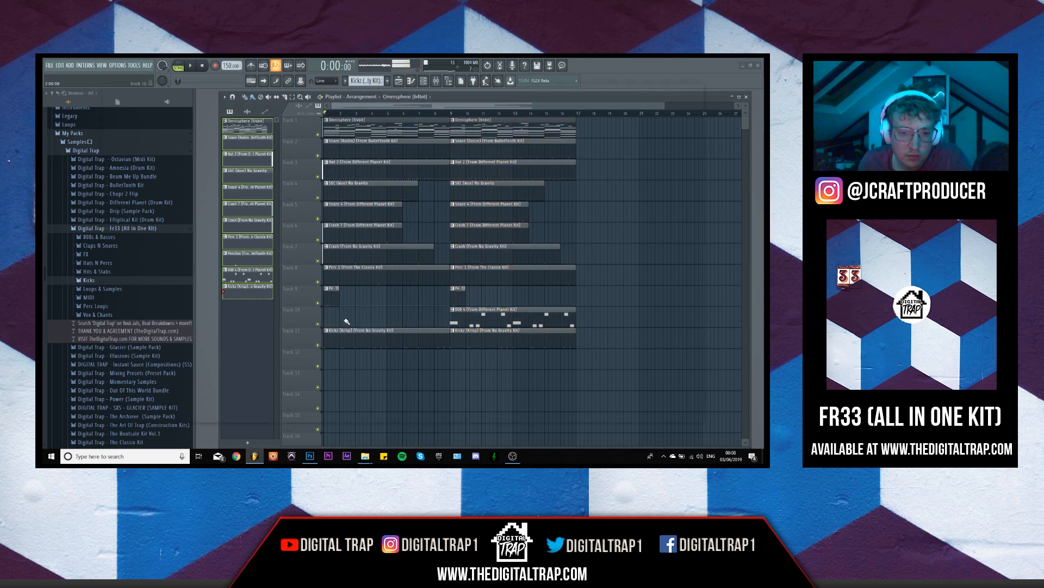
pyautogui.rightClick(346, 148)
pyautogui.rightClick(350, 169)
pyautogui.press('space')
pyautogui.rightClick(333, 187)
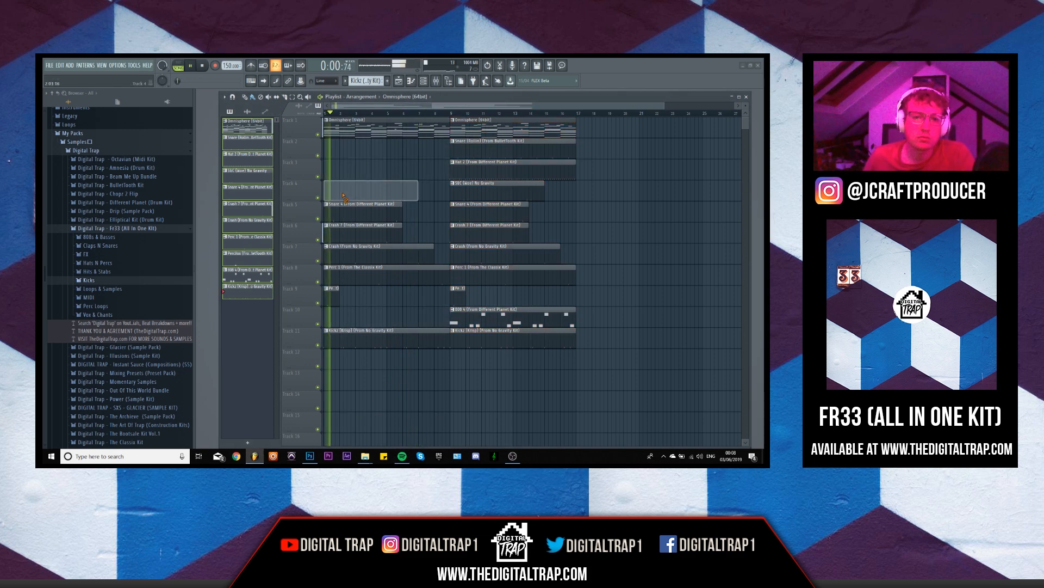
pyautogui.rightClick(336, 209)
pyautogui.rightClick(338, 230)
pyautogui.rightClick(341, 251)
pyautogui.rightClick(342, 269)
pyautogui.rightClick(332, 292)
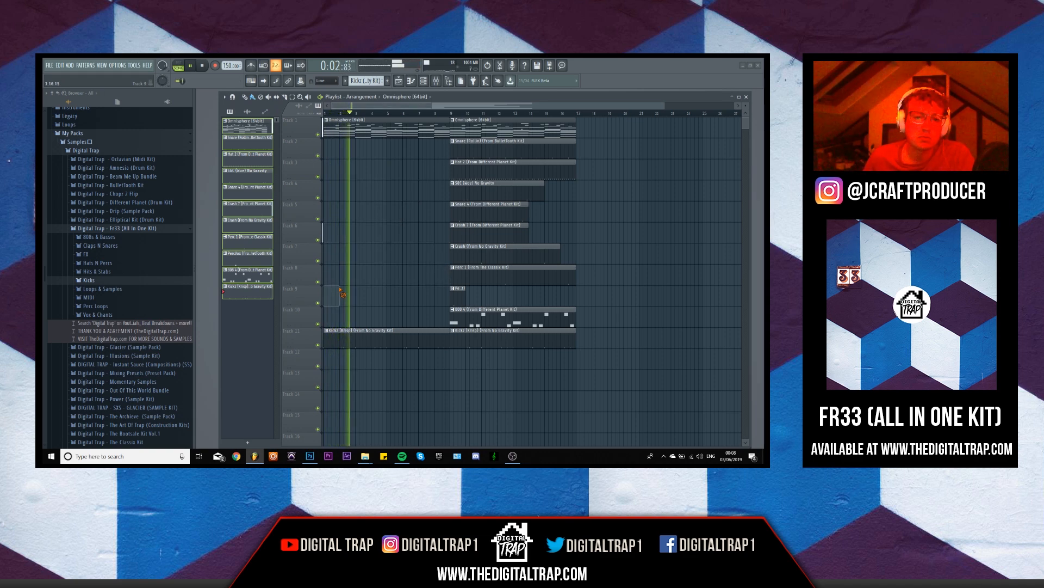
pyautogui.rightClick(339, 337)
pyautogui.press('space')
pyautogui.press('space')
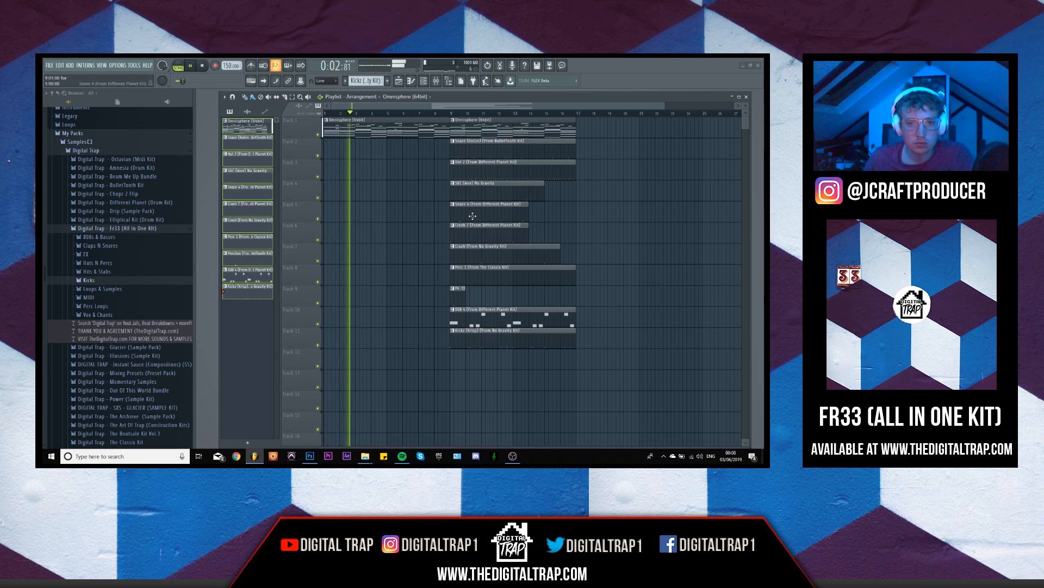
# Step: Delete the Kickz (Krisp), 808 and track 2 snare clips from bars 9 to 16
pyautogui.rightClick(473, 337)
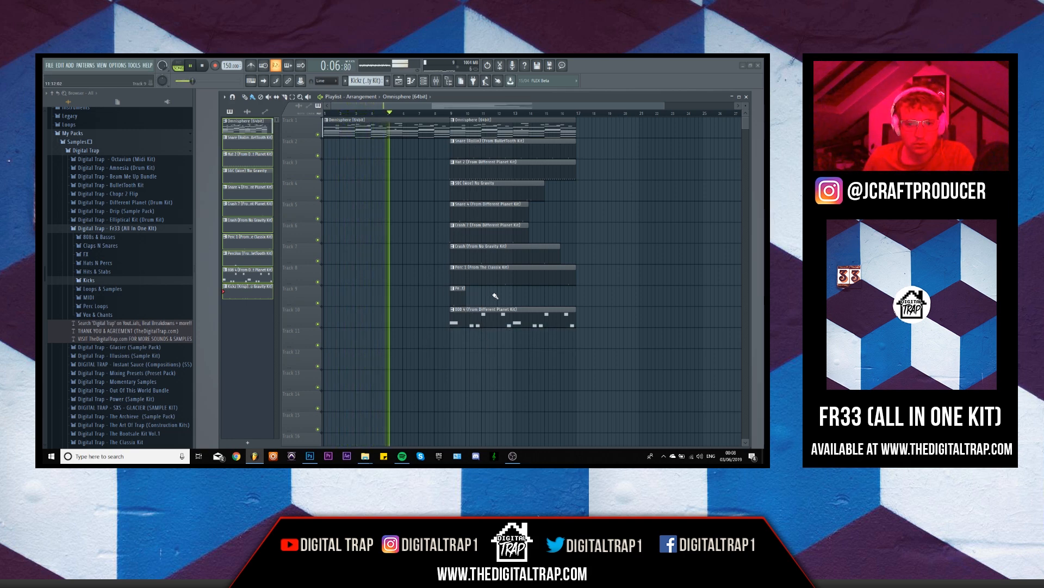
pyautogui.rightClick(473, 325)
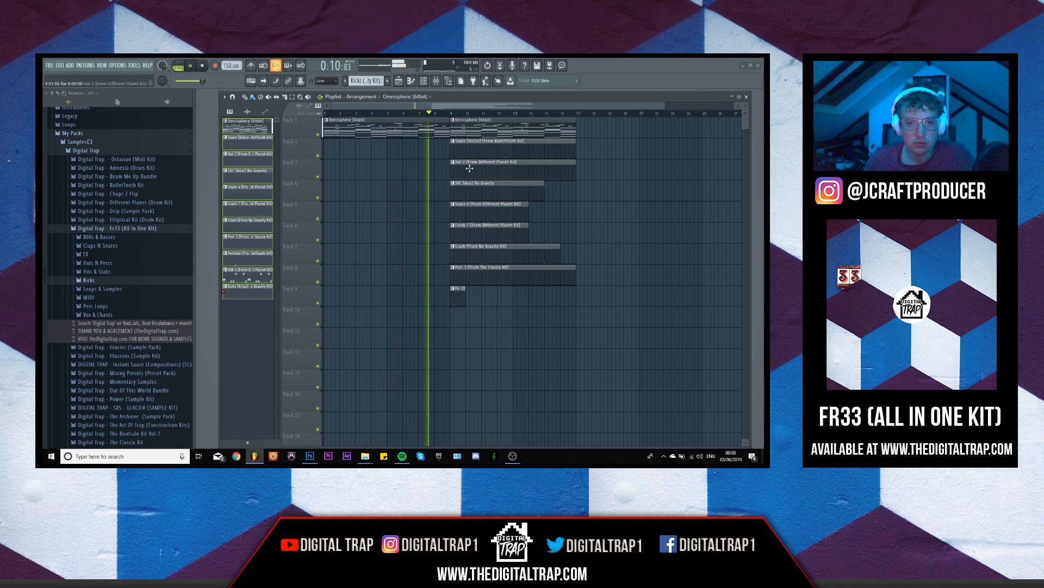
pyautogui.rightClick(478, 143)
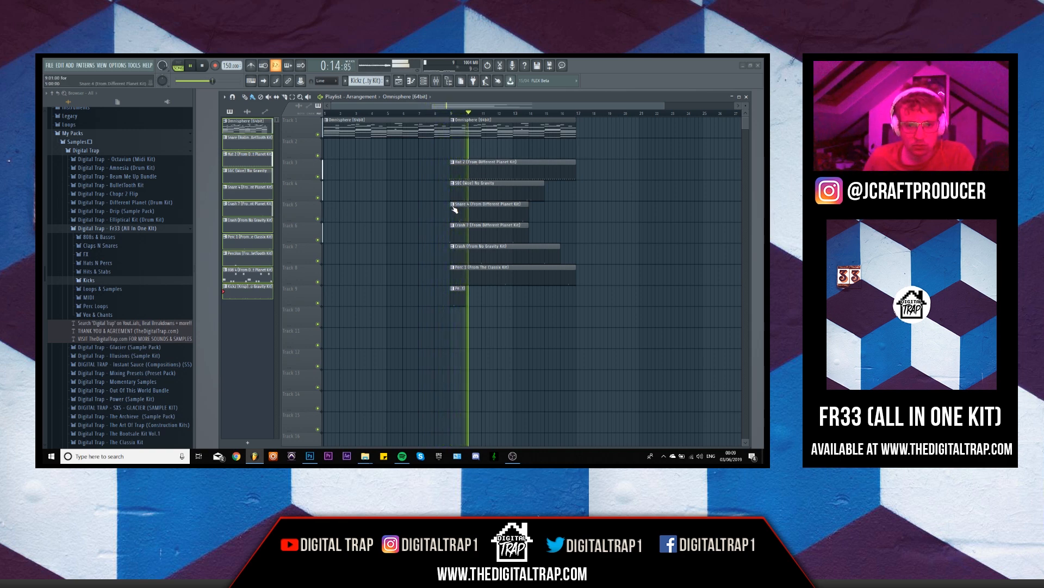
# Step: Add the complete set of split channel patterns to the playlist at bar 17
pyautogui.moveTo(252, 129); pyautogui.dragTo(577, 132)
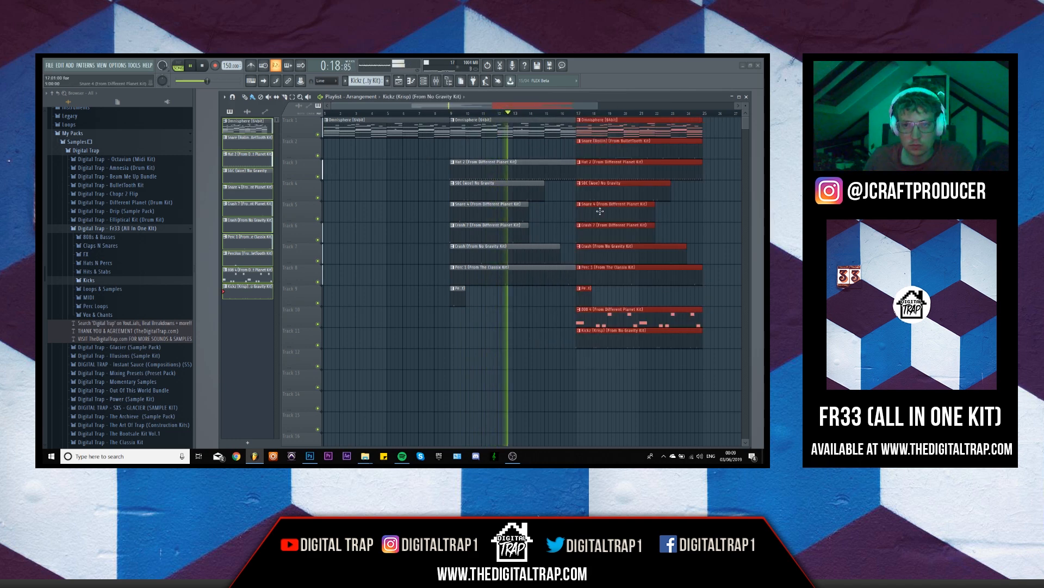
pyautogui.scroll(-2, 486, 312)
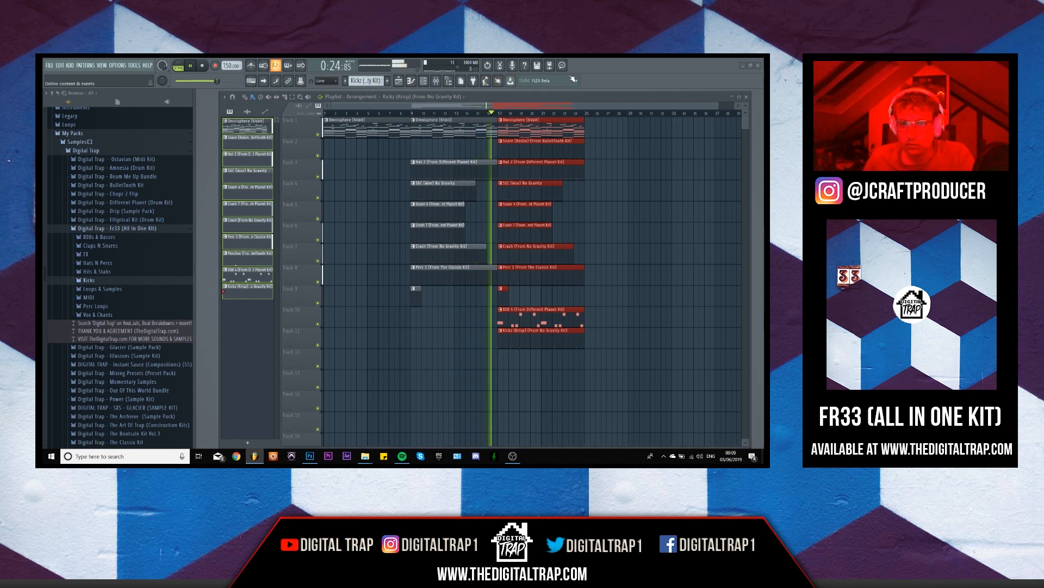
# Step: Duplicate the full set of clips from bars 17 to 24 so the copy starts at bar 25
pyautogui.click(626, 289)
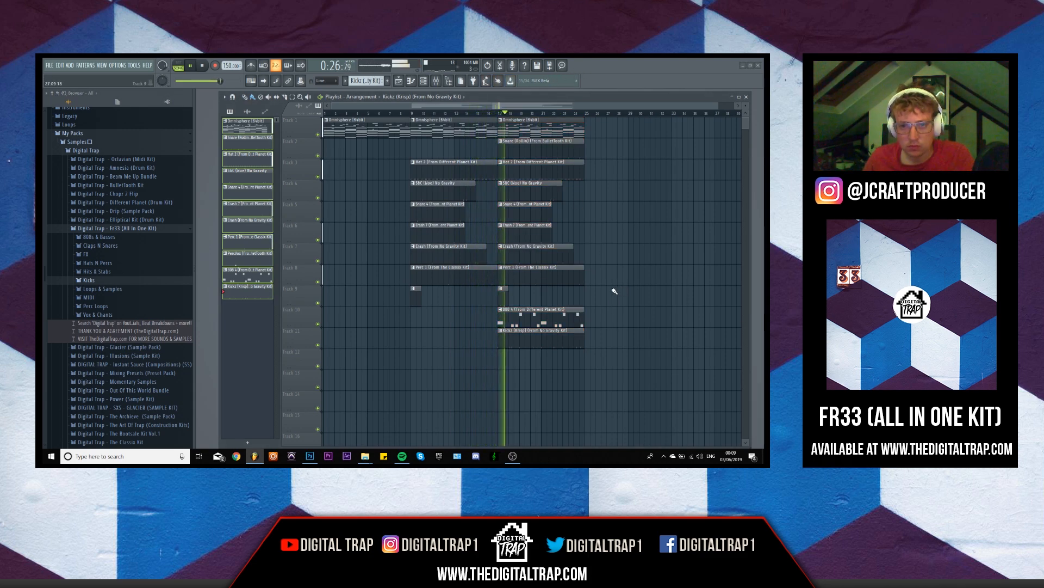
pyautogui.moveTo(583, 427); pyautogui.dragTo(513, 126)
pyautogui.hotkey('ctrl', 'b')
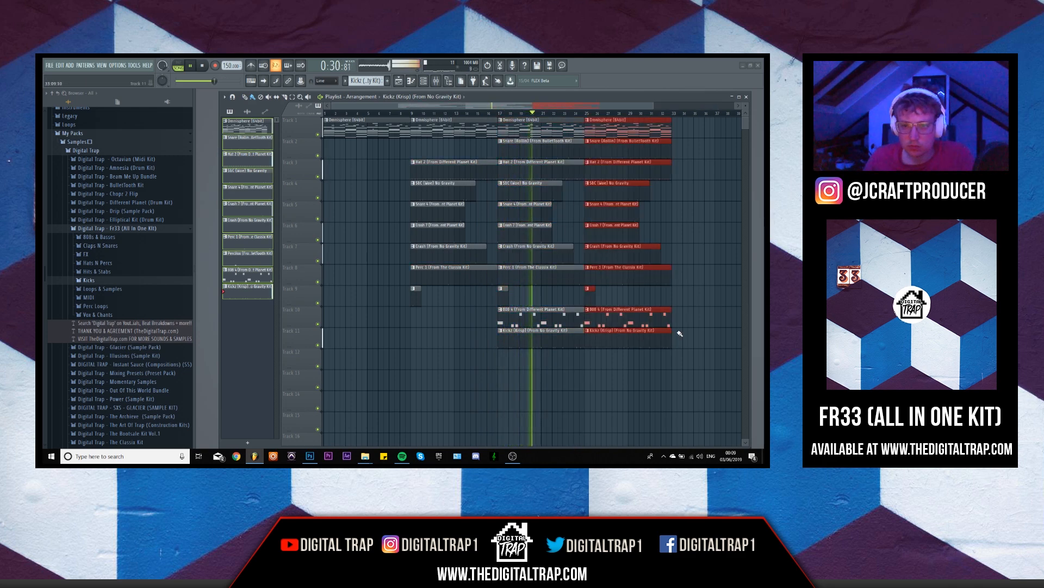
pyautogui.scroll(-1, 556, 356)
pyautogui.keyDown('ctrl'); pyautogui.click(542, 373); pyautogui.keyUp('ctrl')
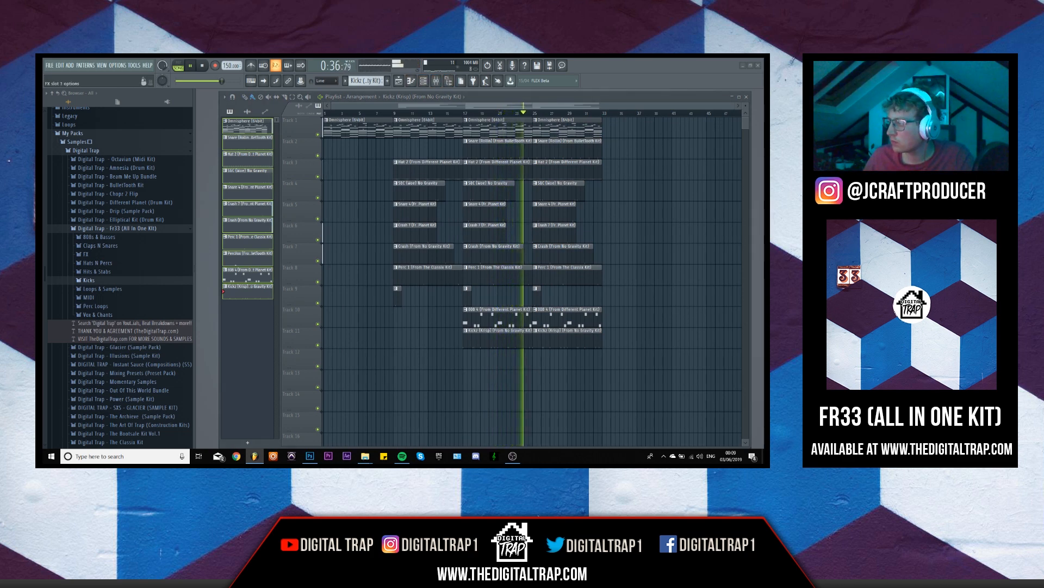
# Step: Step forward through the ShaperBox presets to Timer 2 and return to the playlist
pyautogui.press('space')
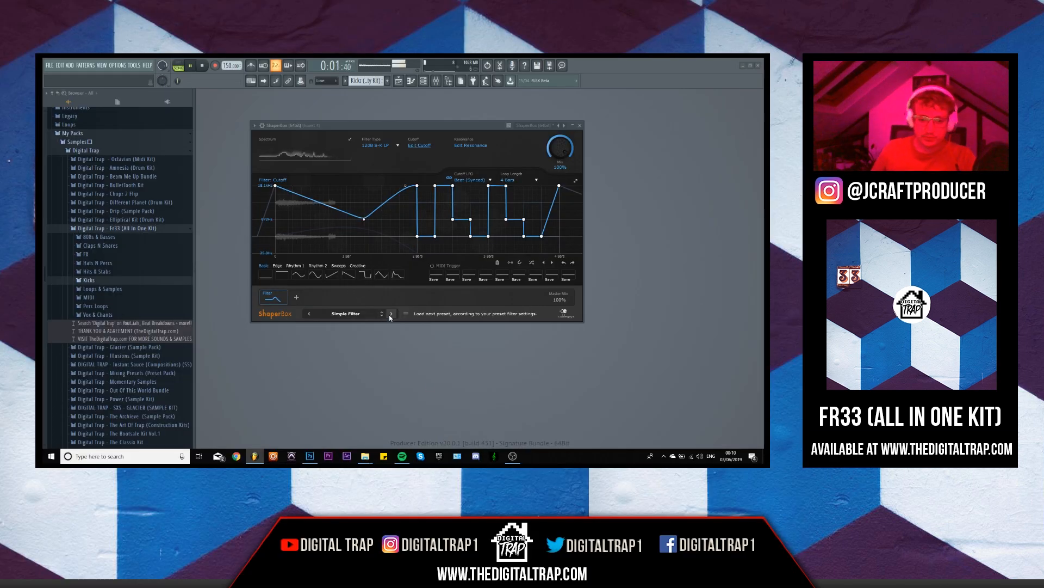
pyautogui.click(392, 313)
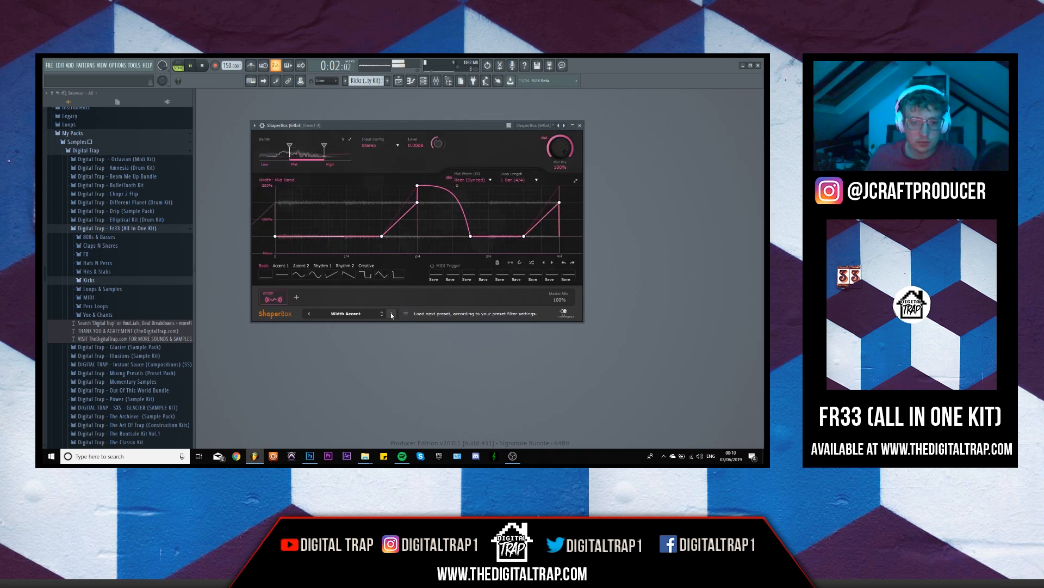
pyautogui.click(392, 314)
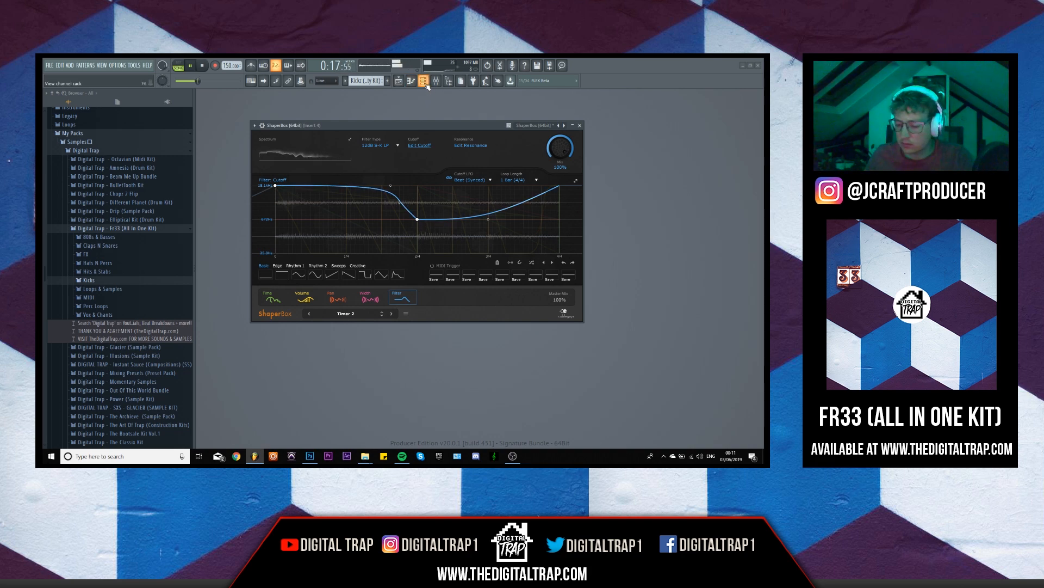
pyautogui.click(398, 82)
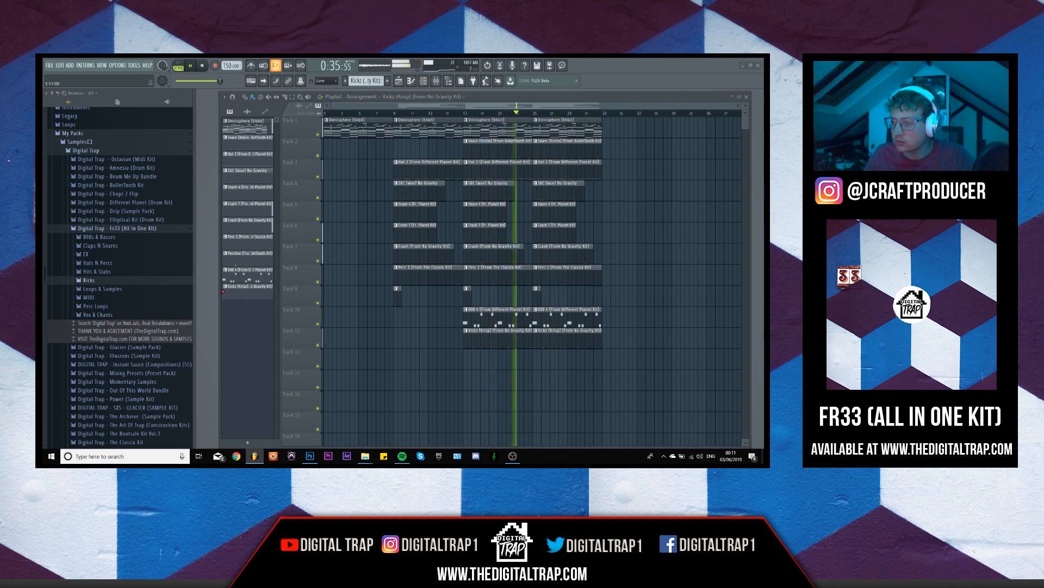
# Step: In the Hat 2 piano roll, chop one C5 hit in bar 2 into a four-note roll with descending velocities
pyautogui.press('F6')
pyautogui.press('F6')
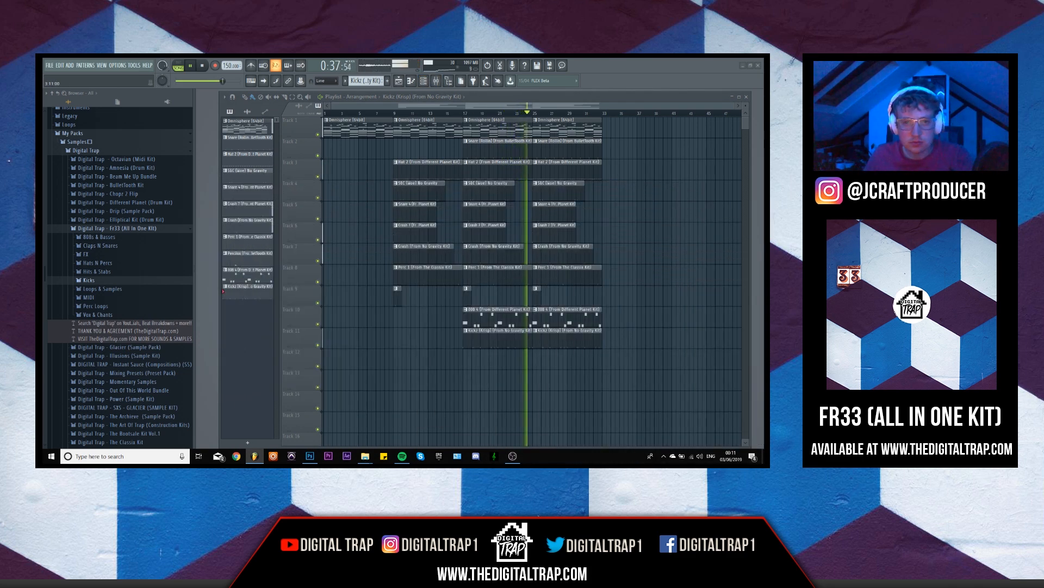
pyautogui.press('F7')
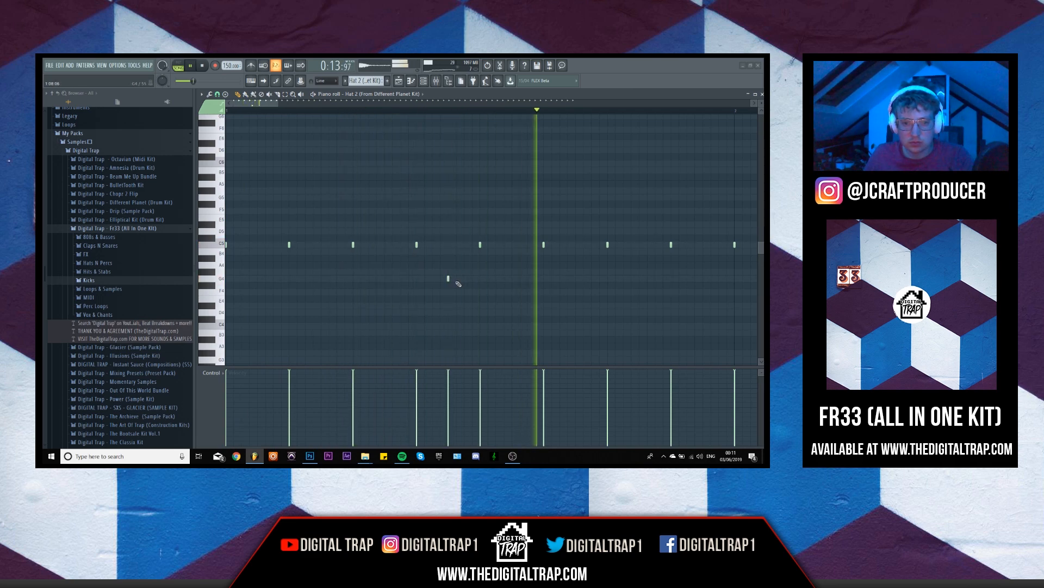
pyautogui.press('space')
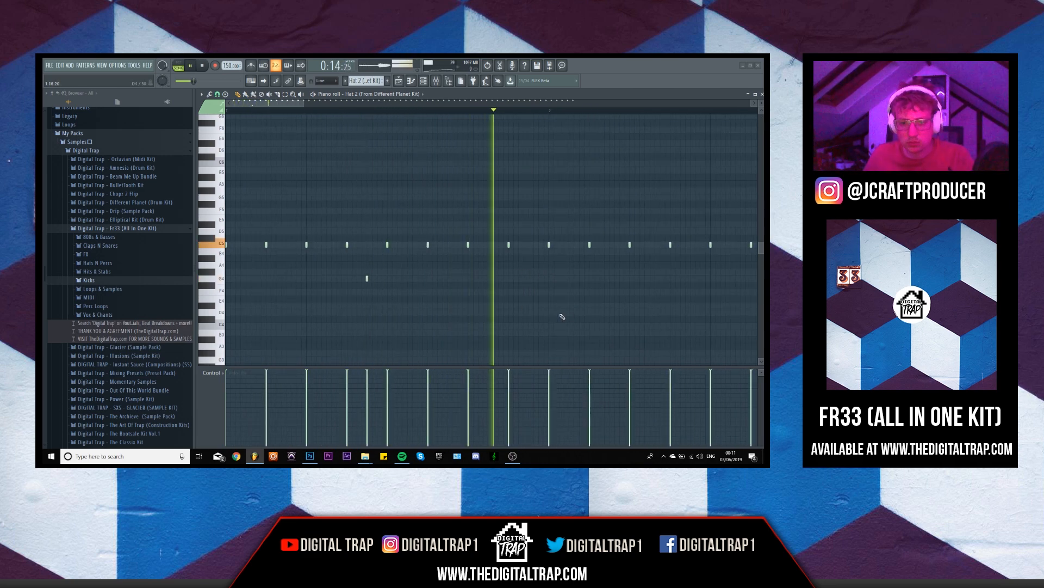
pyautogui.scroll(-2, 555, 283)
pyautogui.moveTo(551, 233); pyautogui.dragTo(539, 256)
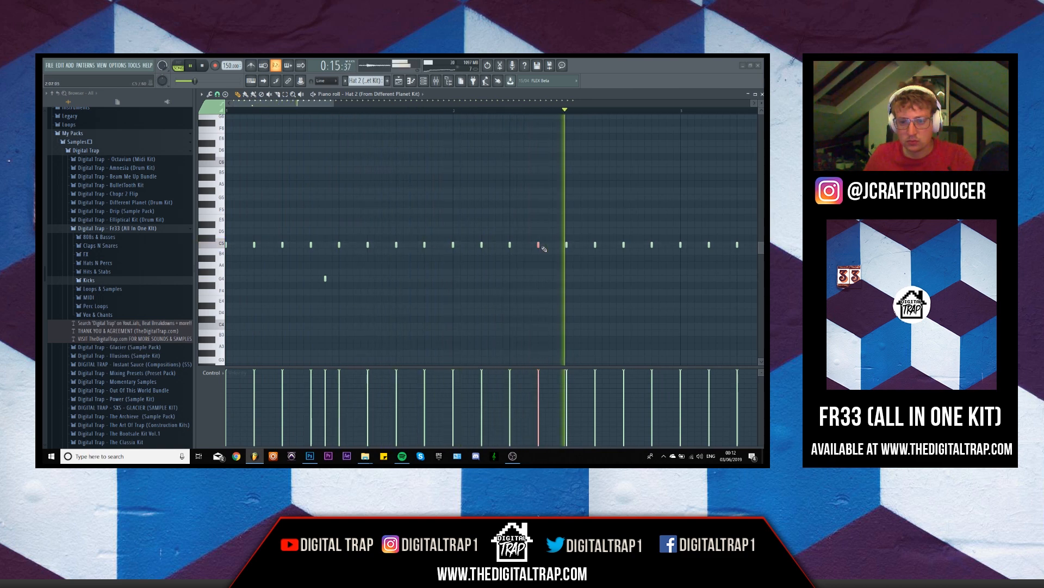
pyautogui.moveTo(539, 246); pyautogui.dragTo(553, 267)
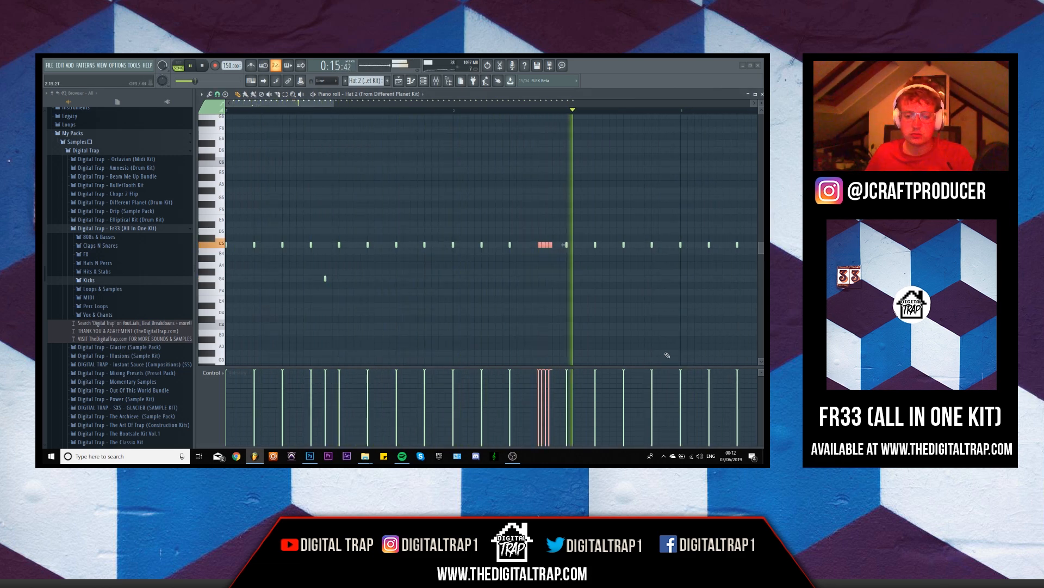
pyautogui.moveTo(542, 373); pyautogui.dragTo(581, 434)
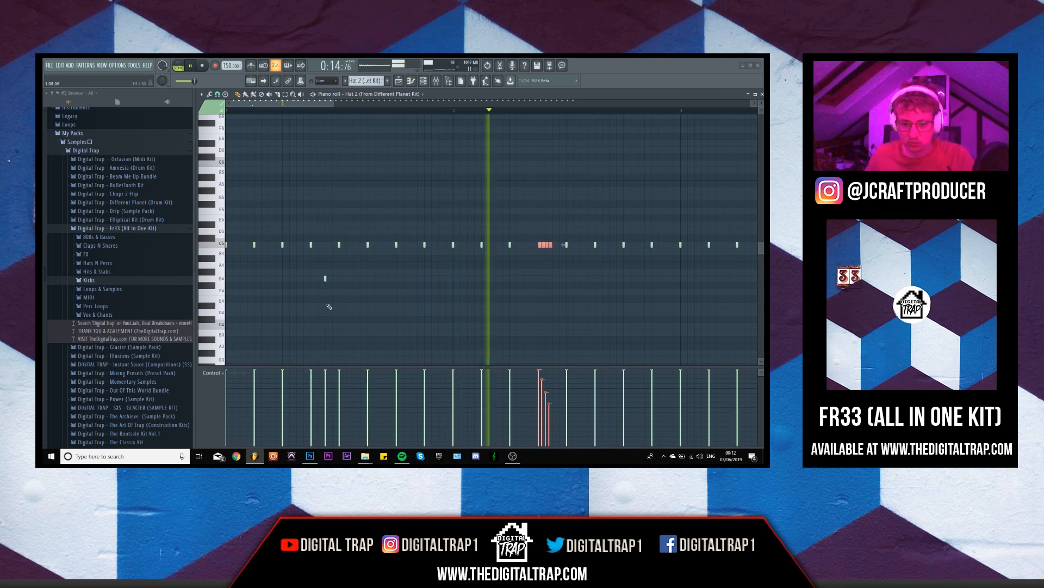
# Step: Lower the velocity of the single G4 hat and replace the C5 hit on bar 2's fourth beat with a G4 copy of the roll
pyautogui.moveTo(348, 274); pyautogui.dragTo(320, 291)
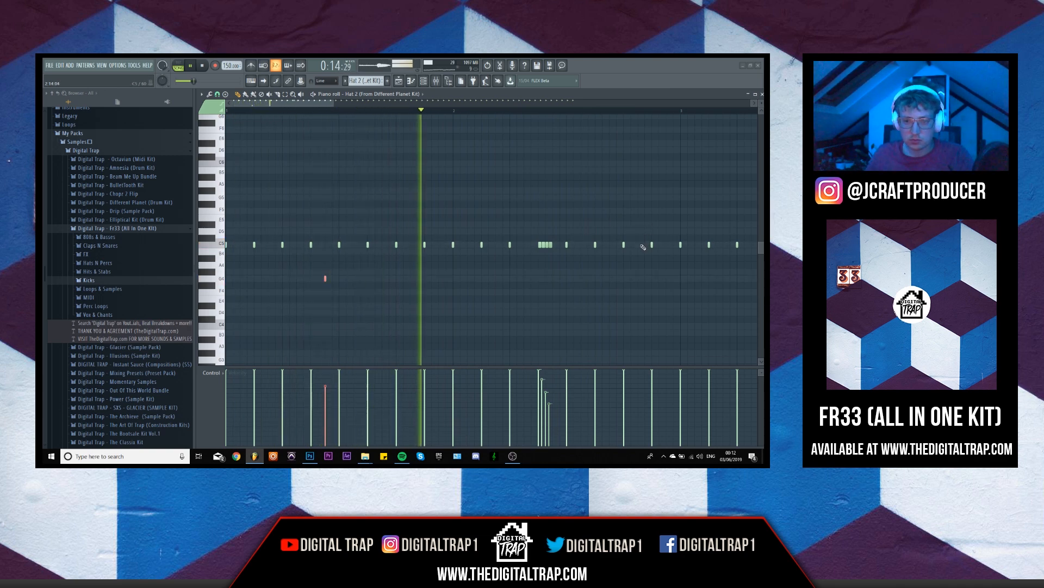
pyautogui.rightClick(624, 244)
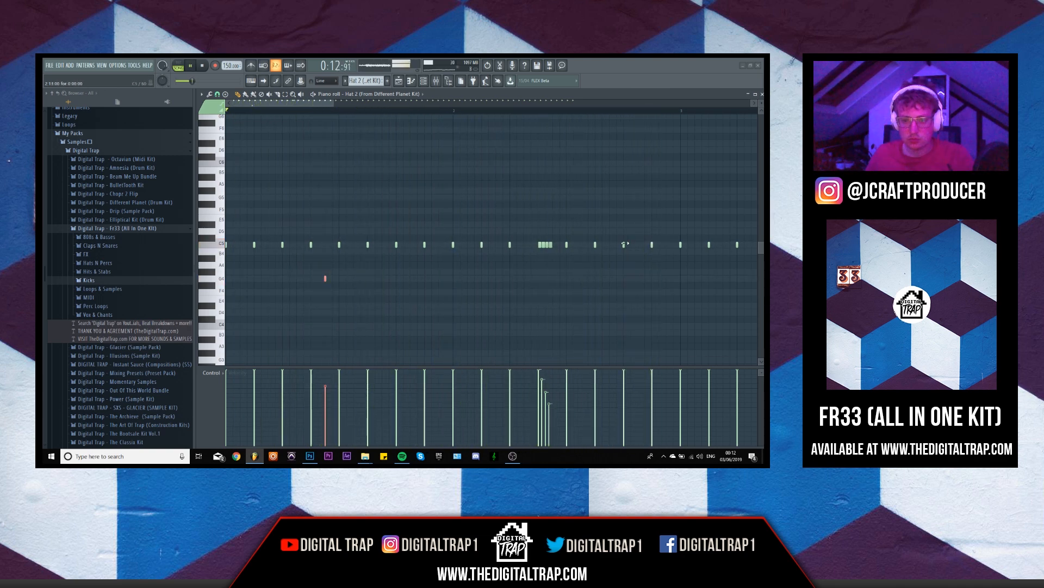
pyautogui.moveTo(556, 233); pyautogui.dragTo(627, 284)
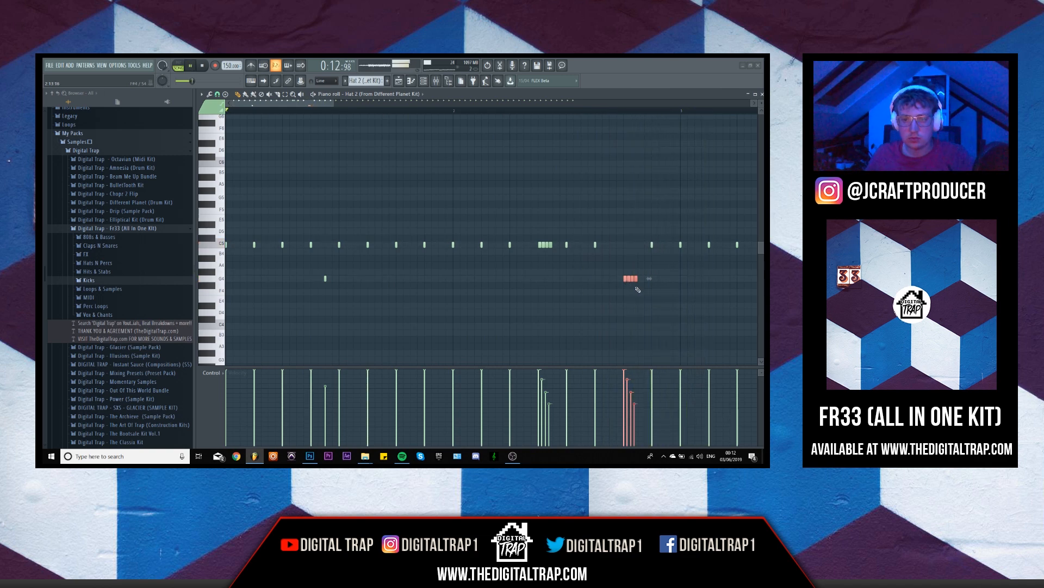
# Step: Add a short, quieter F4 hat hit just before the end of bar 2 and play the pattern back
pyautogui.scroll(-3, 658, 272)
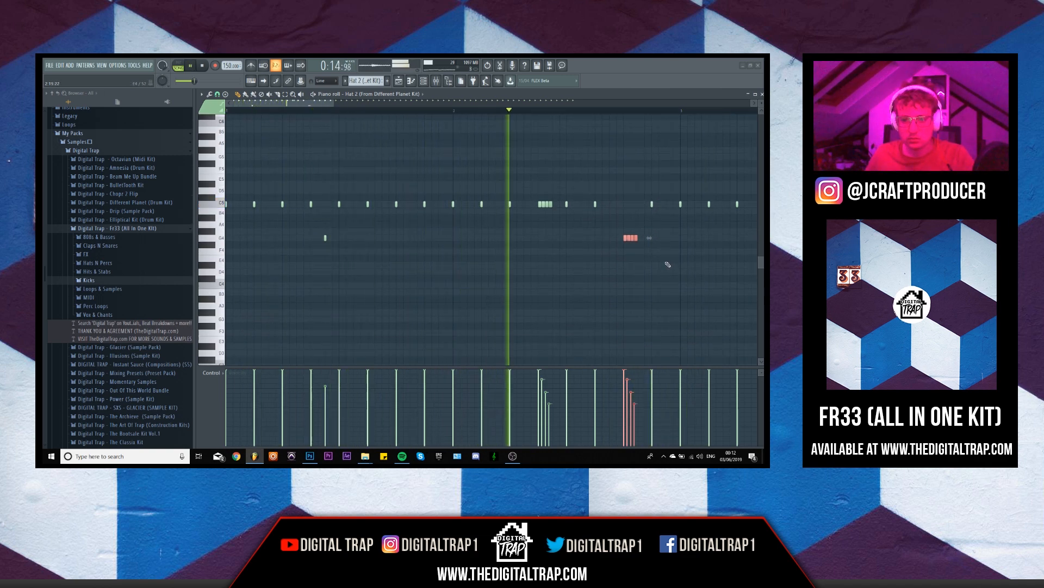
pyautogui.click(667, 271)
pyautogui.press('space')
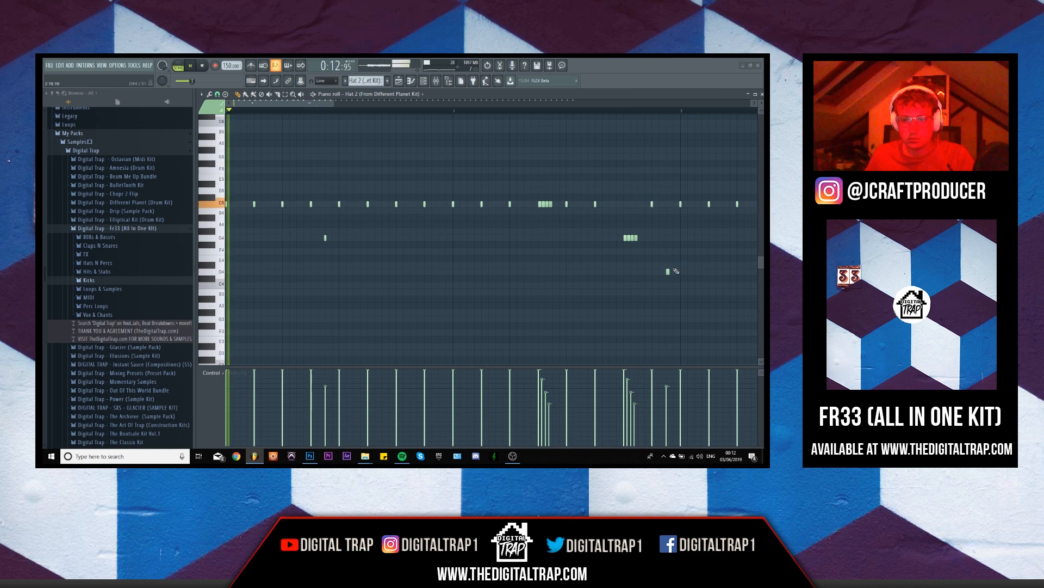
pyautogui.press('space')
pyautogui.scroll(-1, 668, 260)
pyautogui.scroll(-1, 668, 261)
pyautogui.scroll(3, 611, 266)
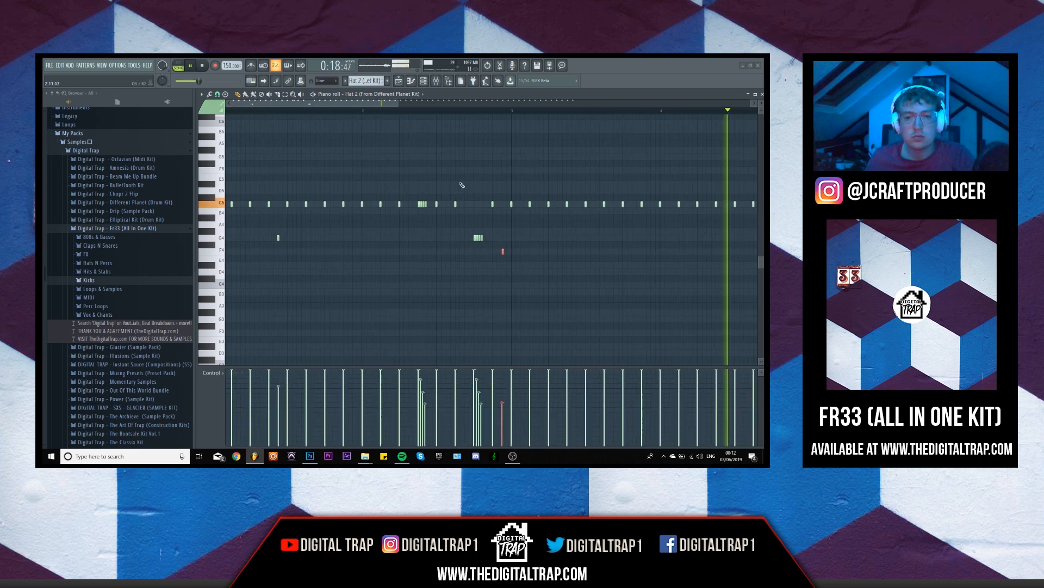
# Step: Duplicate the first four bars of Hat 2 notes, align the copy to bar 5 and return to the playlist
pyautogui.scroll(-3, 468, 172)
pyautogui.moveTo(595, 204)
pyautogui.mouseDown()
pyautogui.moveTo(415, 197)
pyautogui.moveTo(496, 209)
pyautogui.moveTo(454, 197)
pyautogui.moveTo(484, 213)
pyautogui.mouseUp()
pyautogui.moveTo(586, 208); pyautogui.dragTo(611, 203)
pyautogui.press('space')
pyautogui.press('space')
pyautogui.moveTo(439, 156); pyautogui.dragTo(218, 299)
pyautogui.hotkey('ctrl', 'b')
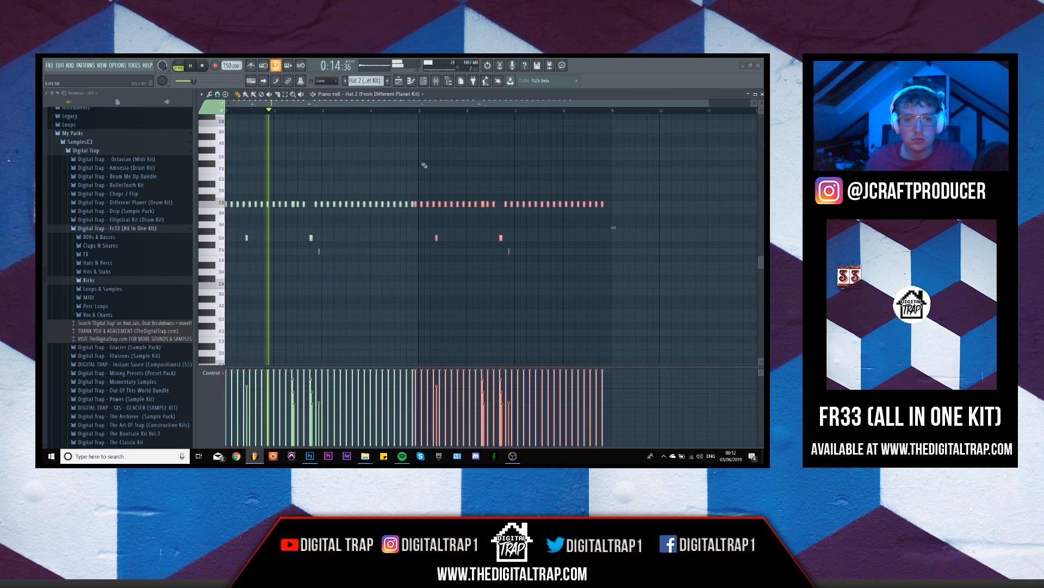
pyautogui.moveTo(413, 204); pyautogui.dragTo(421, 214)
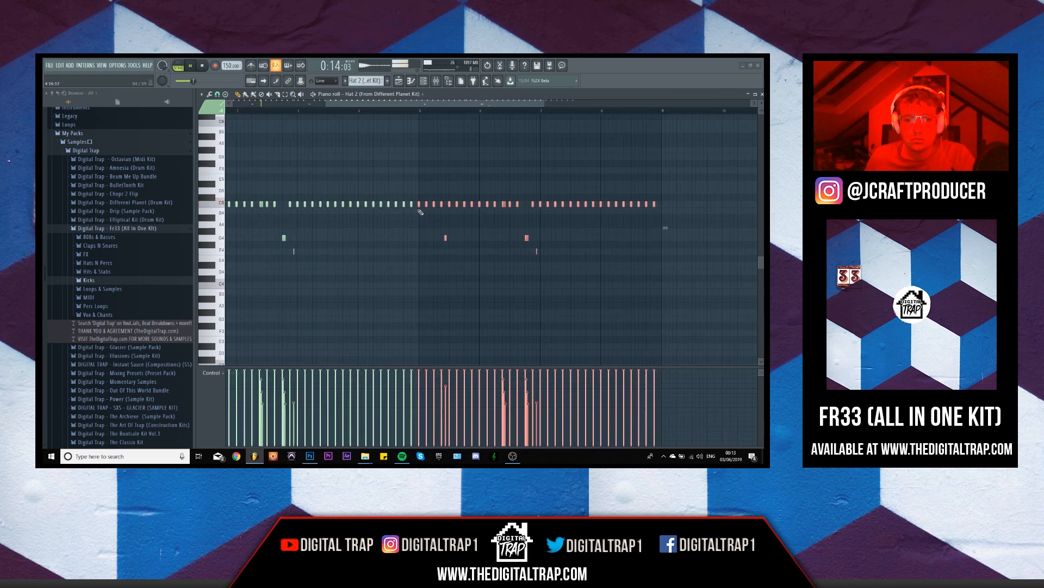
pyautogui.scroll(5, 421, 210)
pyautogui.scroll(-5, 420, 207)
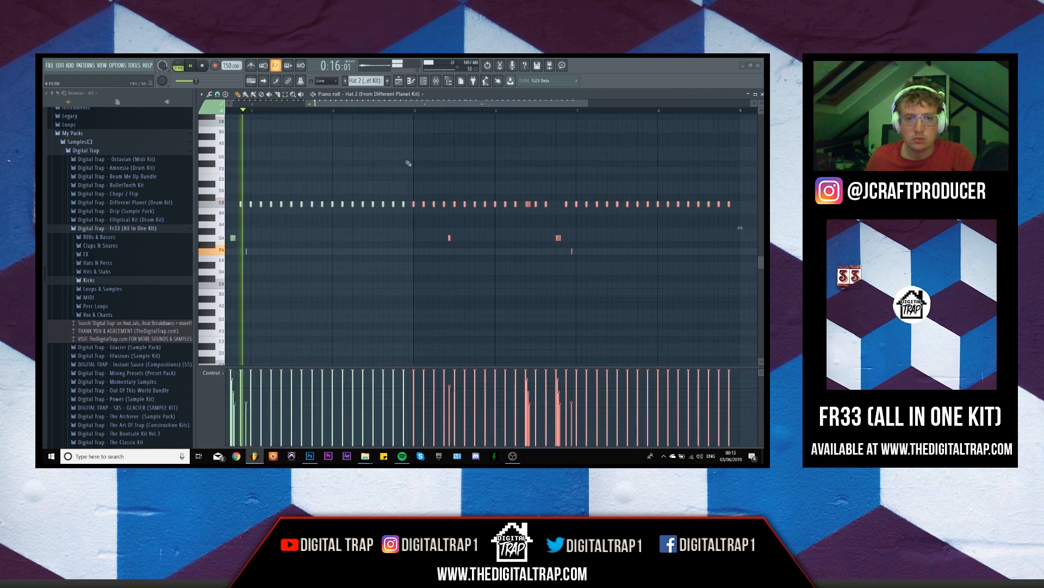
pyautogui.click(399, 82)
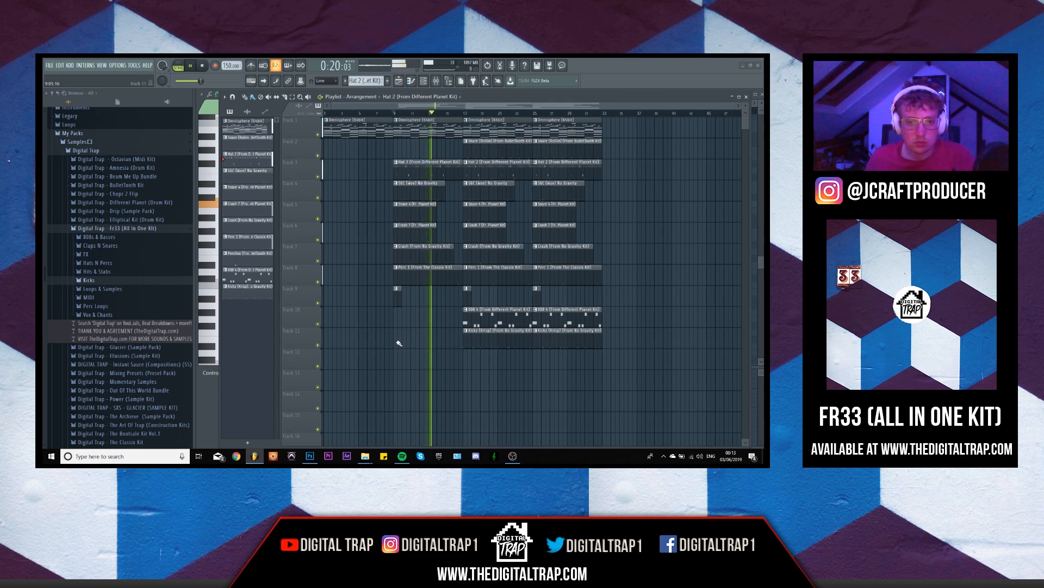
pyautogui.doubleClick(399, 82)
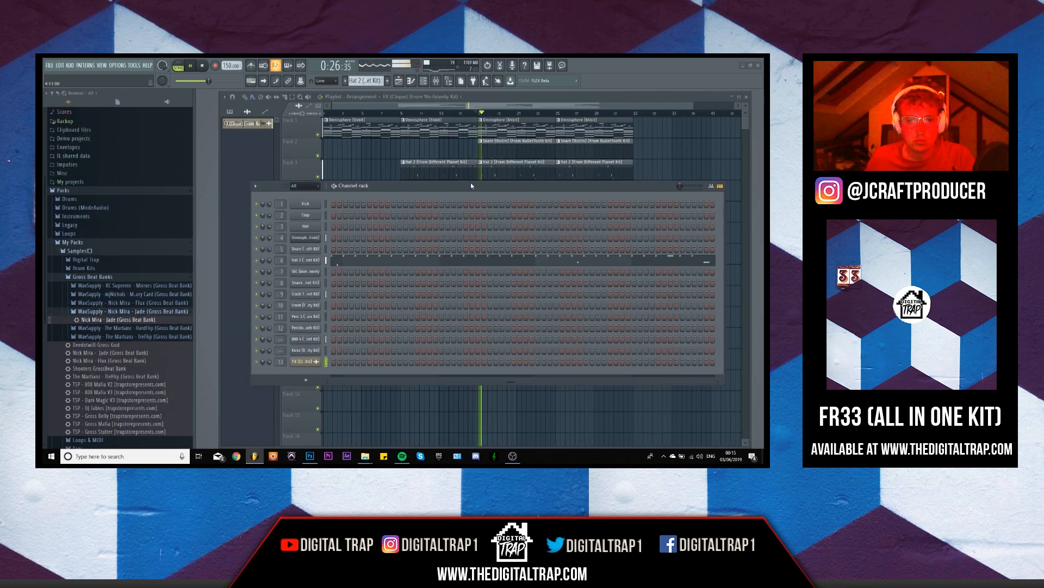
# Step: Move the channel rack aside, delete the FX (Clique) clip at bar 17 on track 12 and replay the arrangement
pyautogui.moveTo(472, 185); pyautogui.dragTo(751, 463)
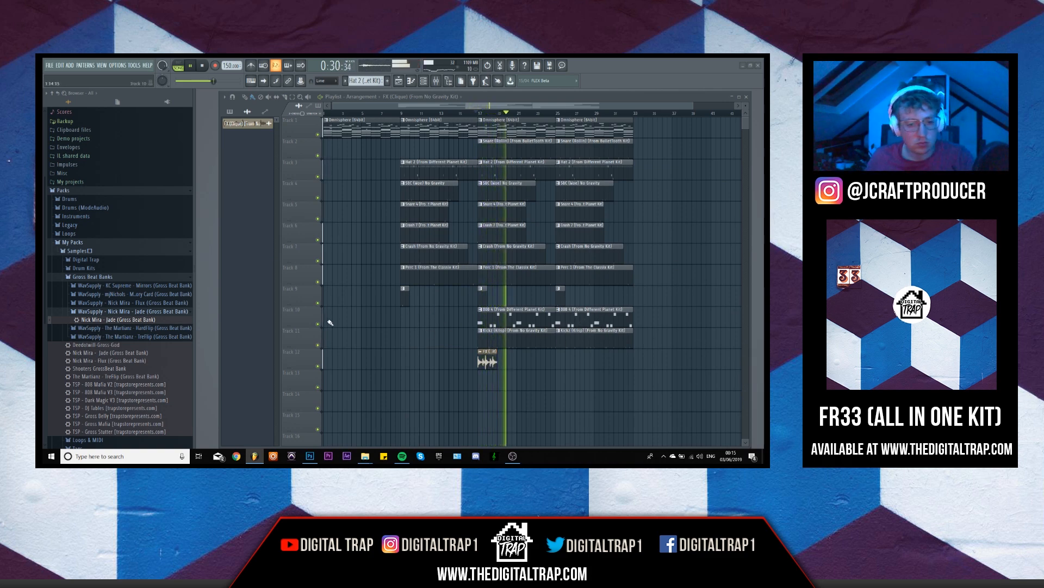
pyautogui.rightClick(482, 366)
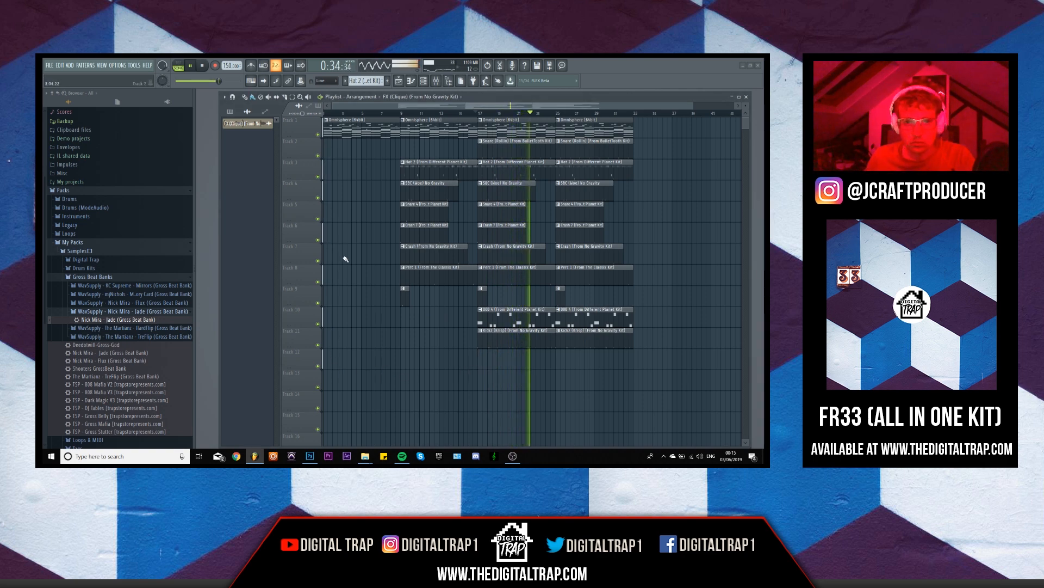
pyautogui.press('space')
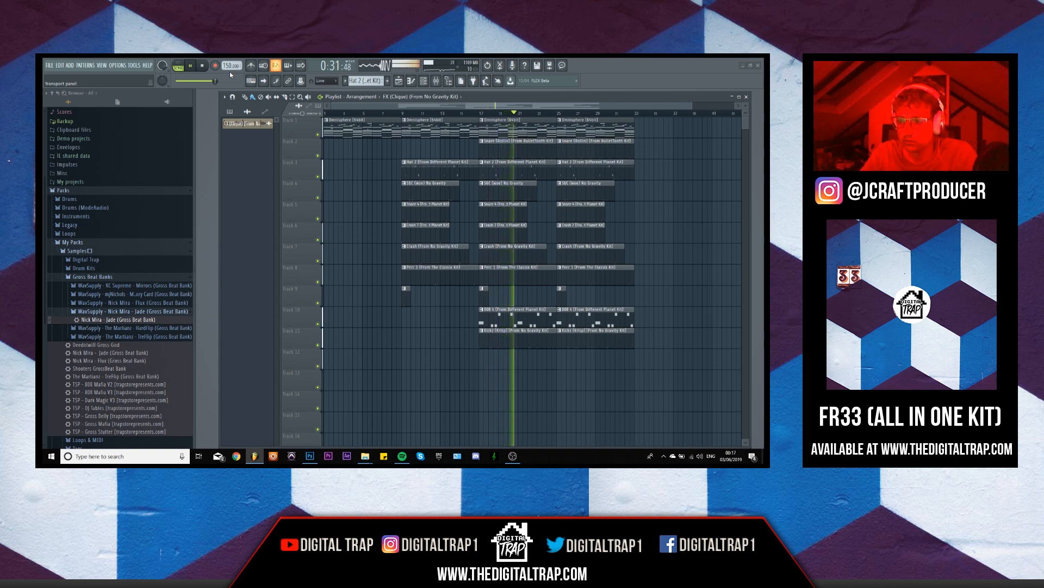
pyautogui.press('space')
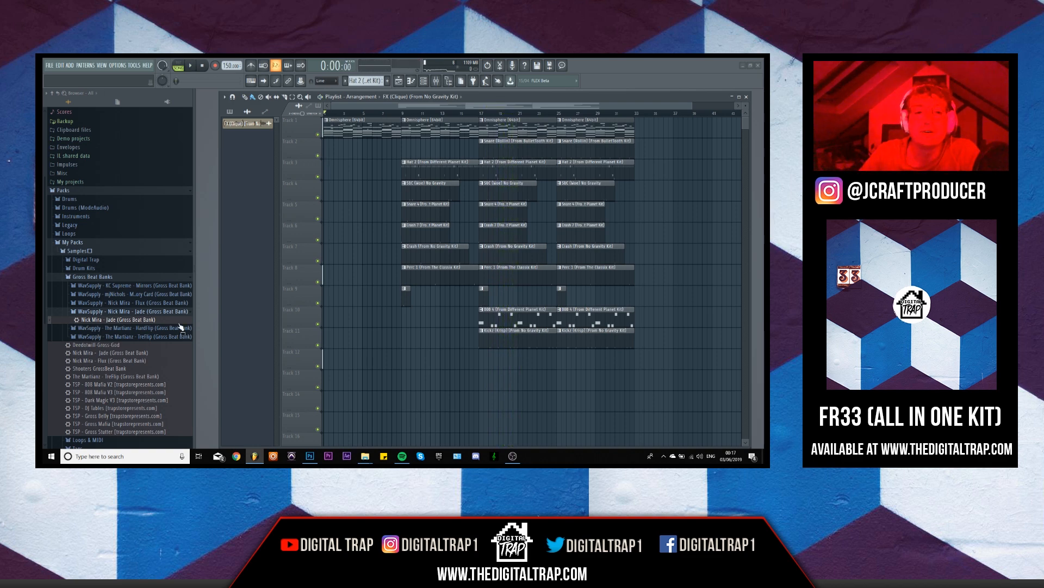